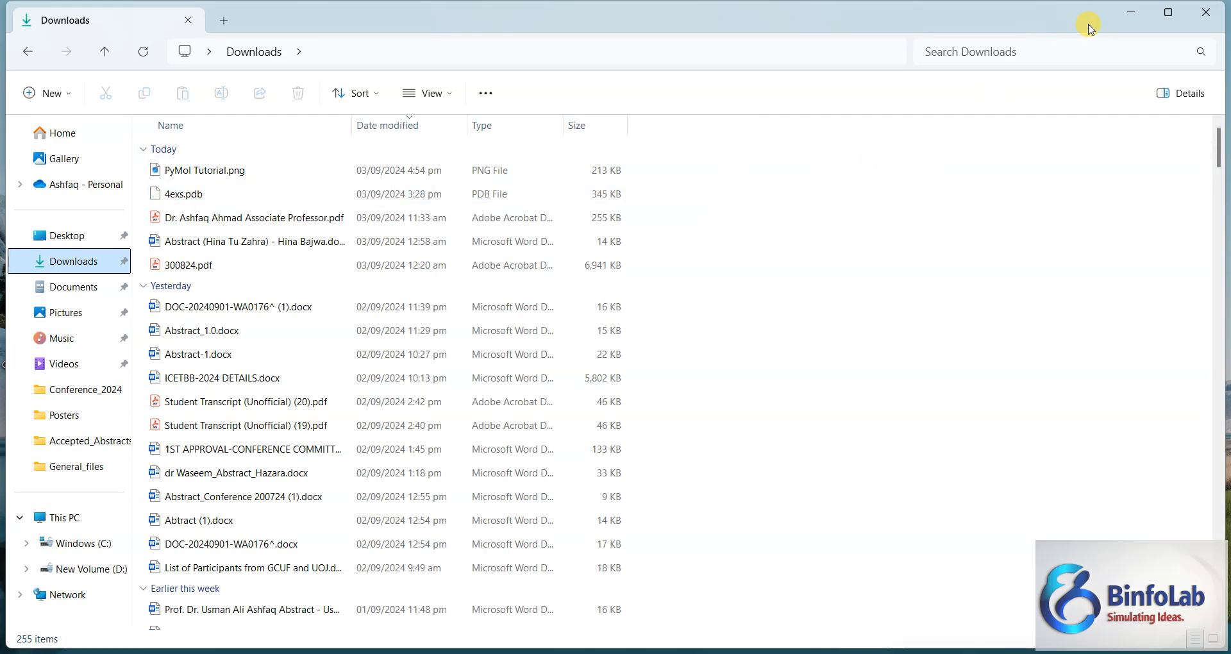
Step: Switch to PyMOL and open the 4exs.pdb structure from the Downloads folder
click(1141, 14)
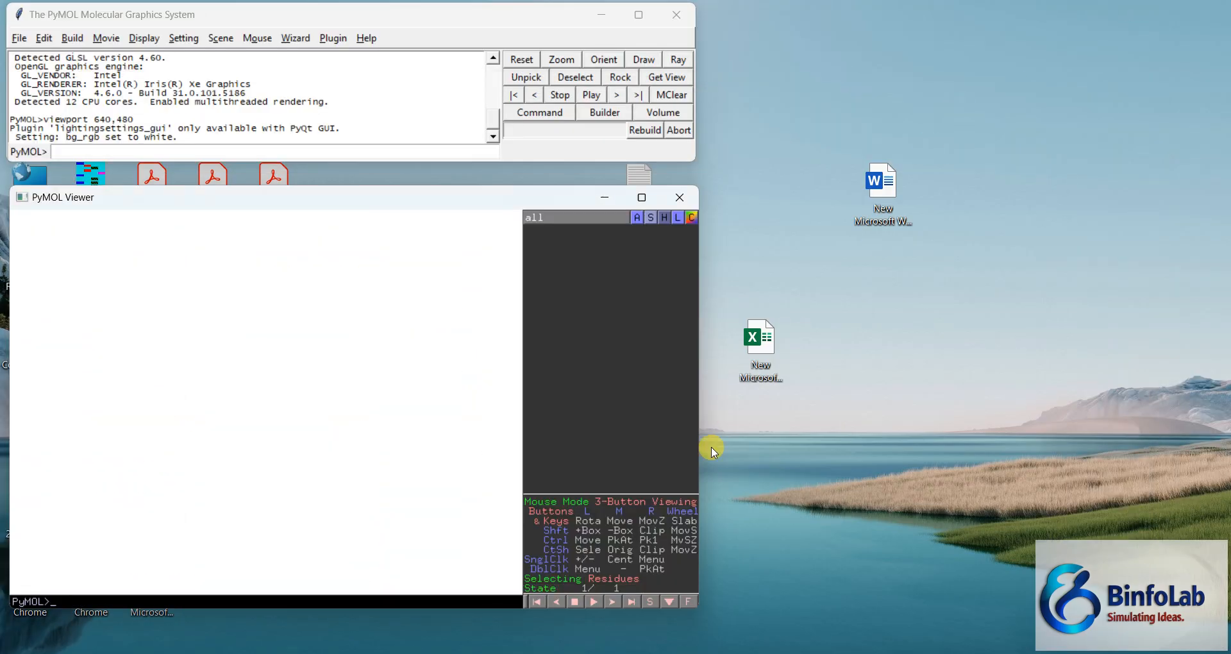
click(20, 40)
click(39, 90)
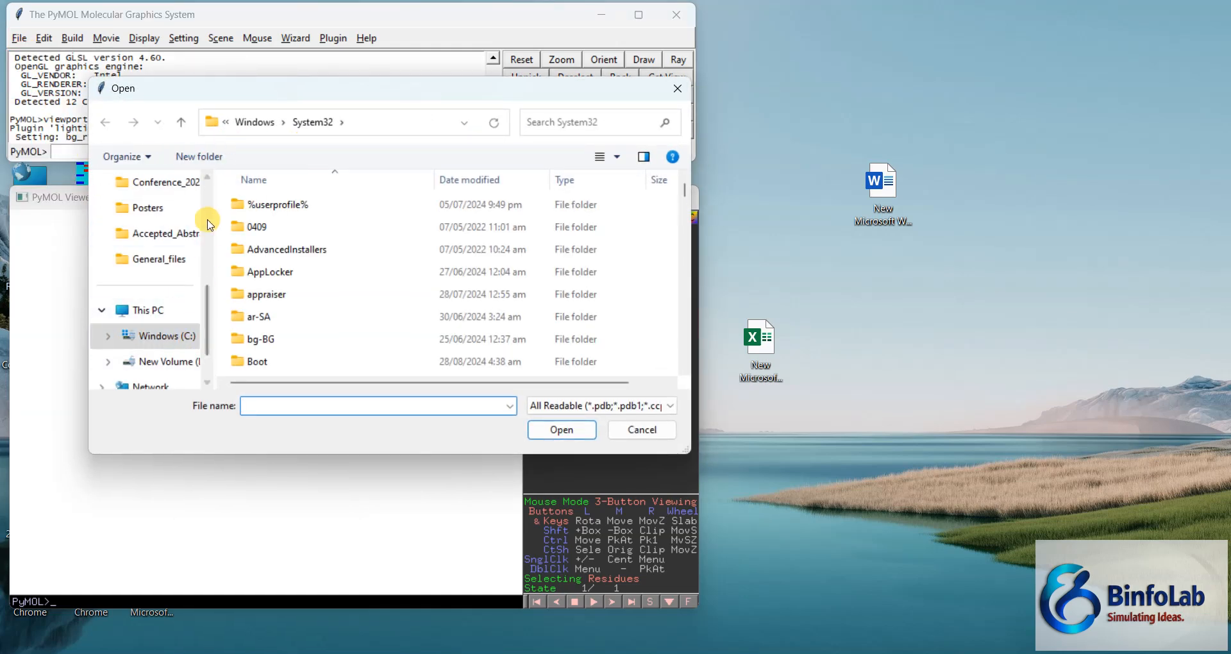
drag(210, 308, 207, 179)
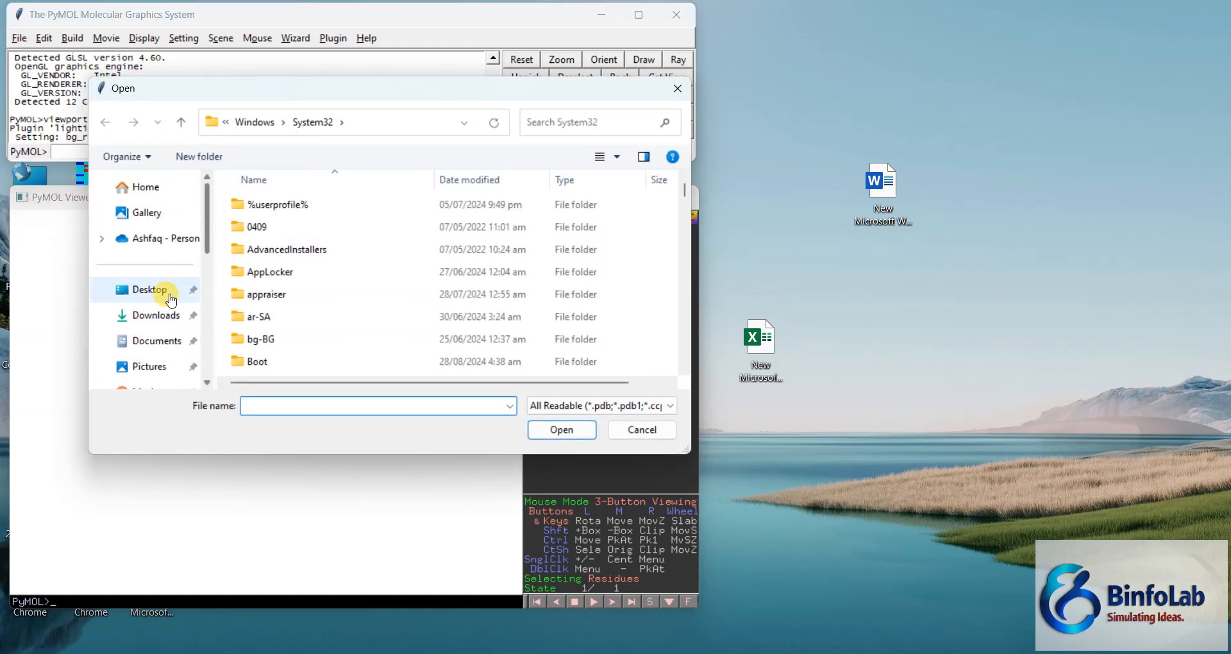
click(171, 315)
double_click(273, 228)
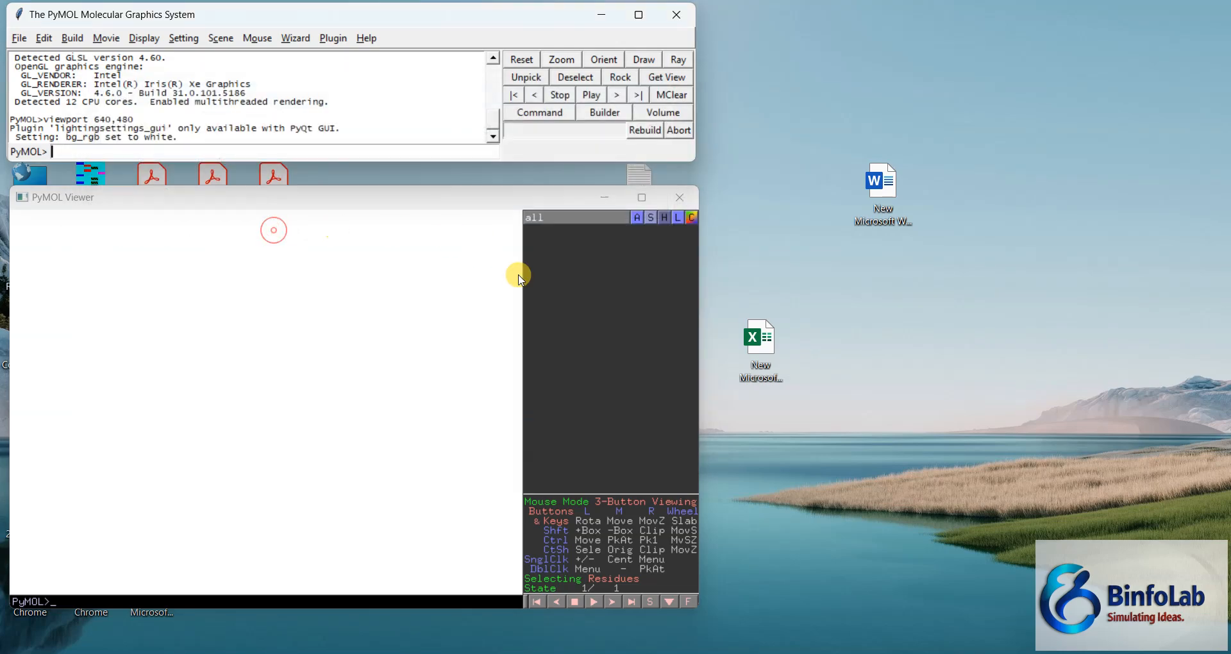
drag(255, 429, 336, 443)
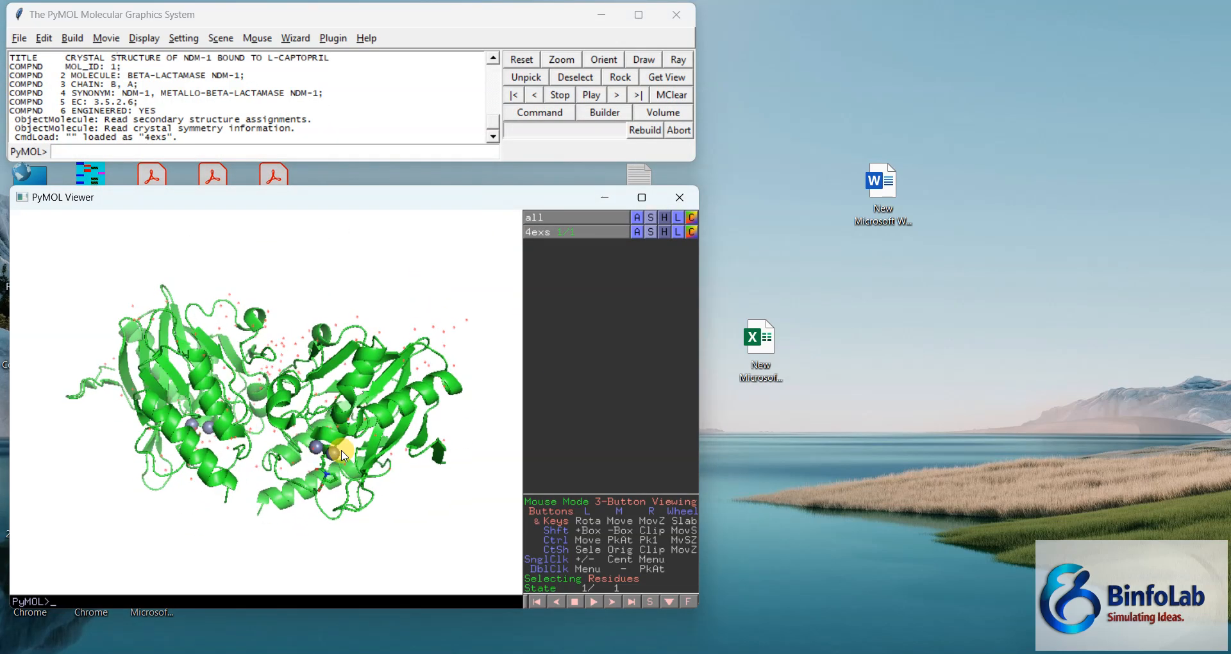
Step: Maximise the viewer window and colour the 4exs structure by chain, including all elements
click(642, 197)
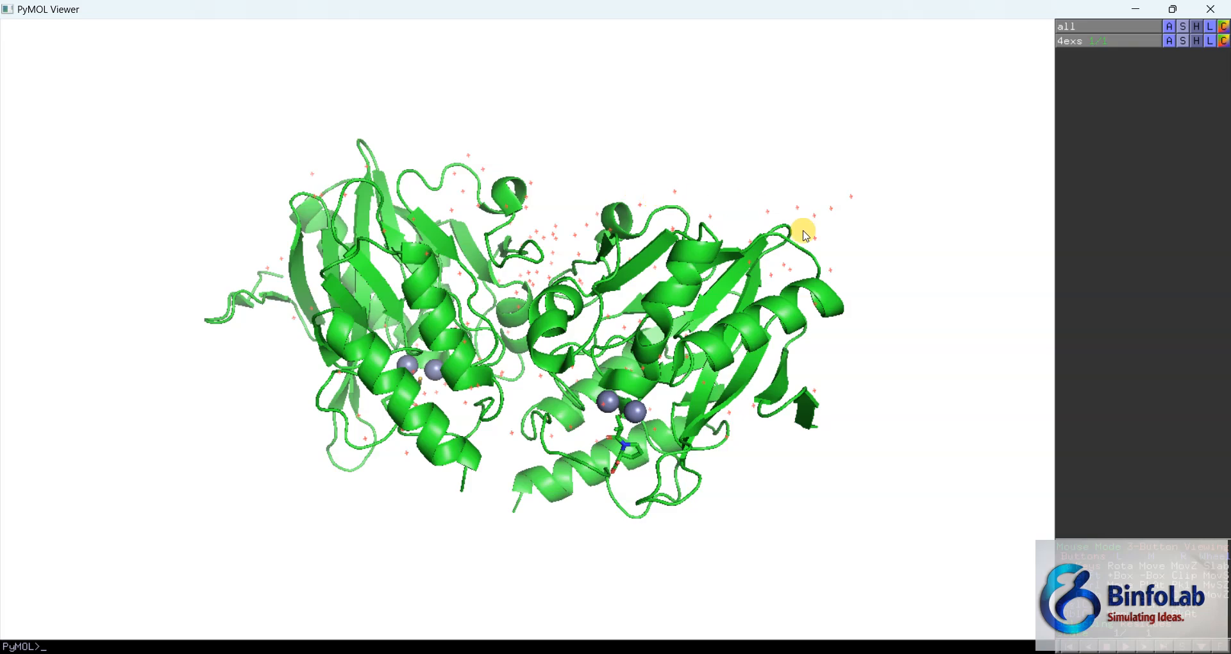
drag(589, 440, 597, 385)
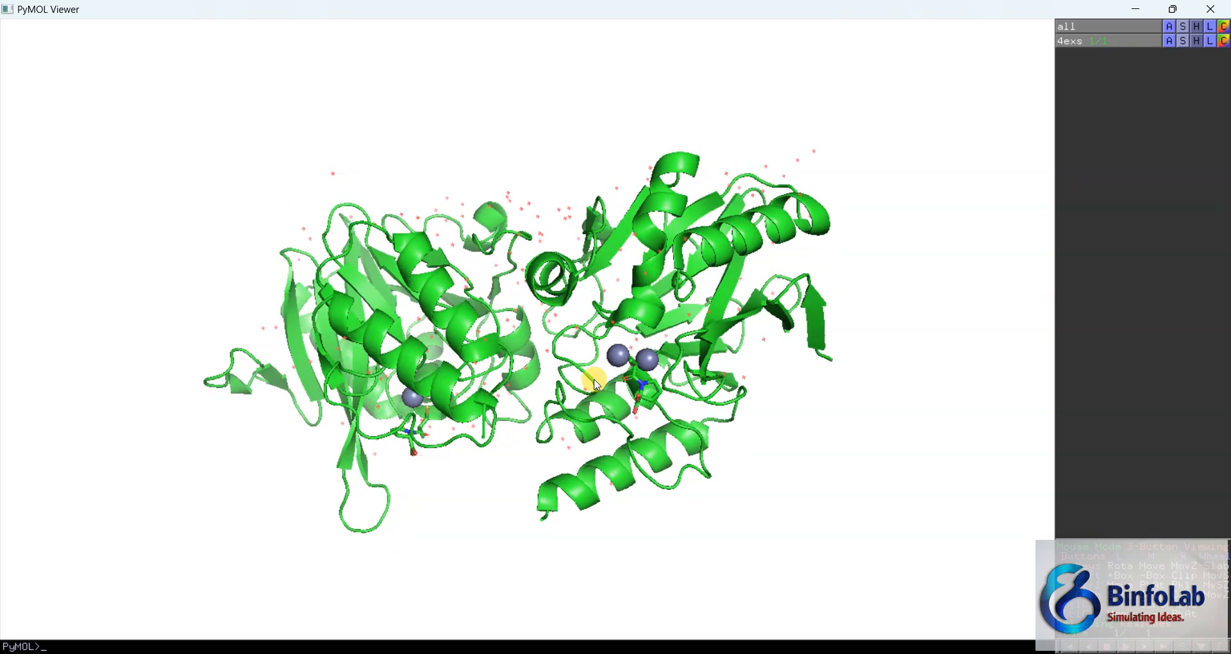
click(1224, 42)
mouse_move(1192, 73)
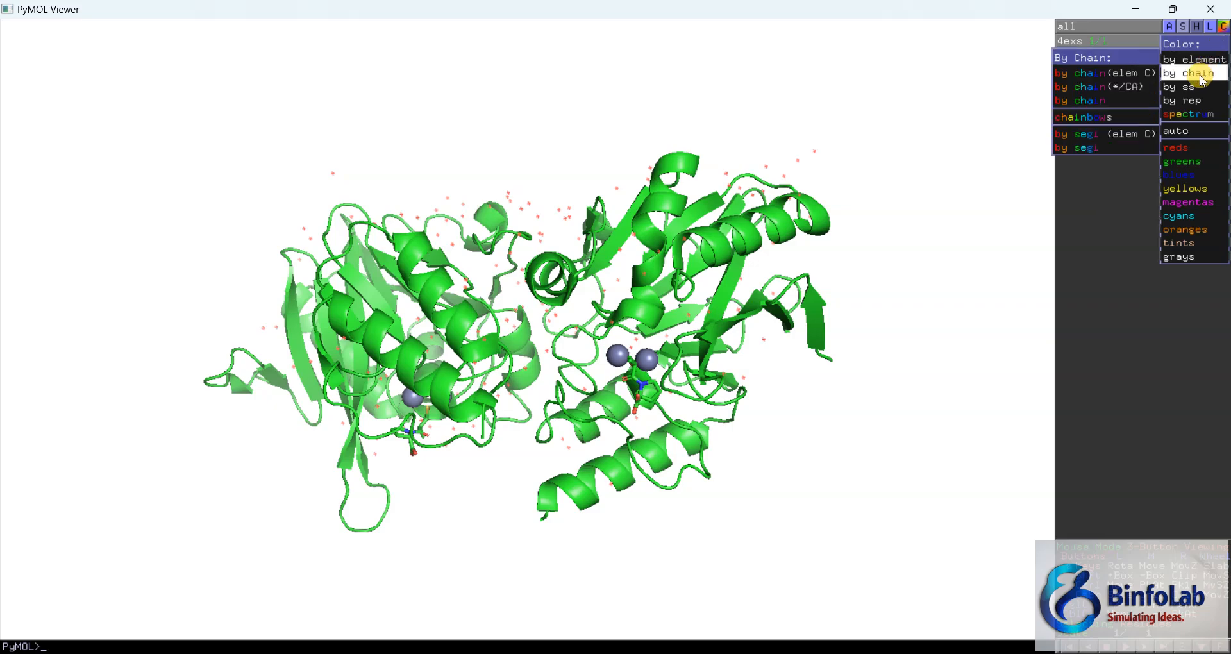
click(1100, 100)
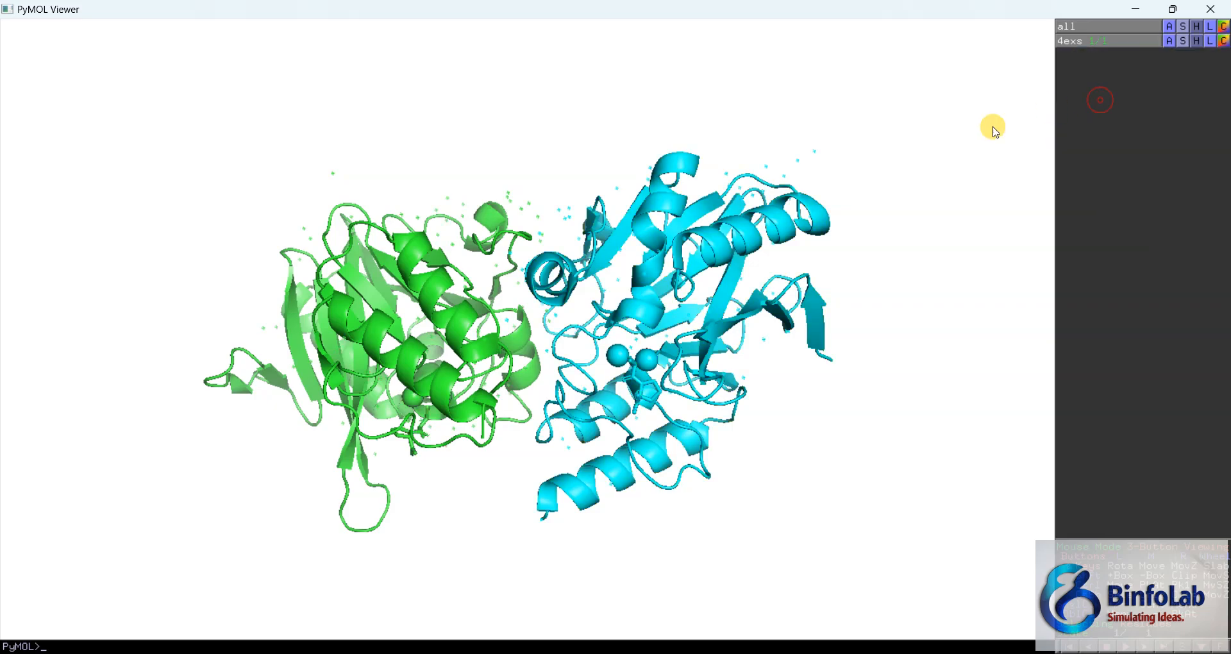
drag(547, 462, 573, 234)
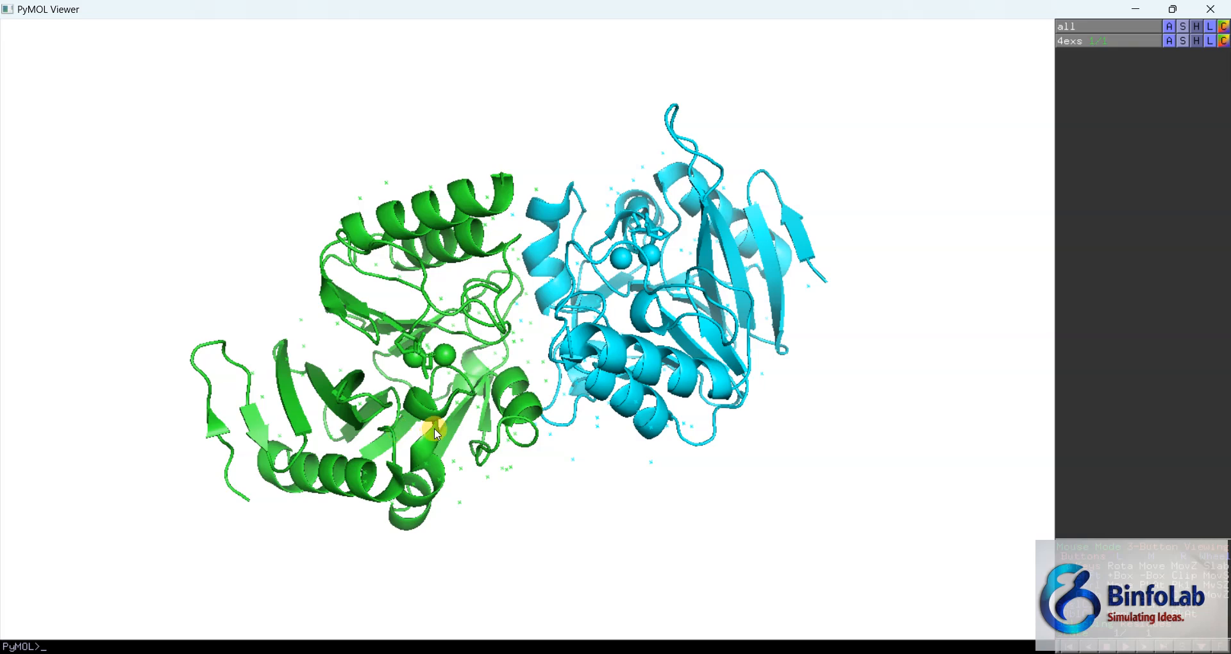
drag(427, 431, 414, 377)
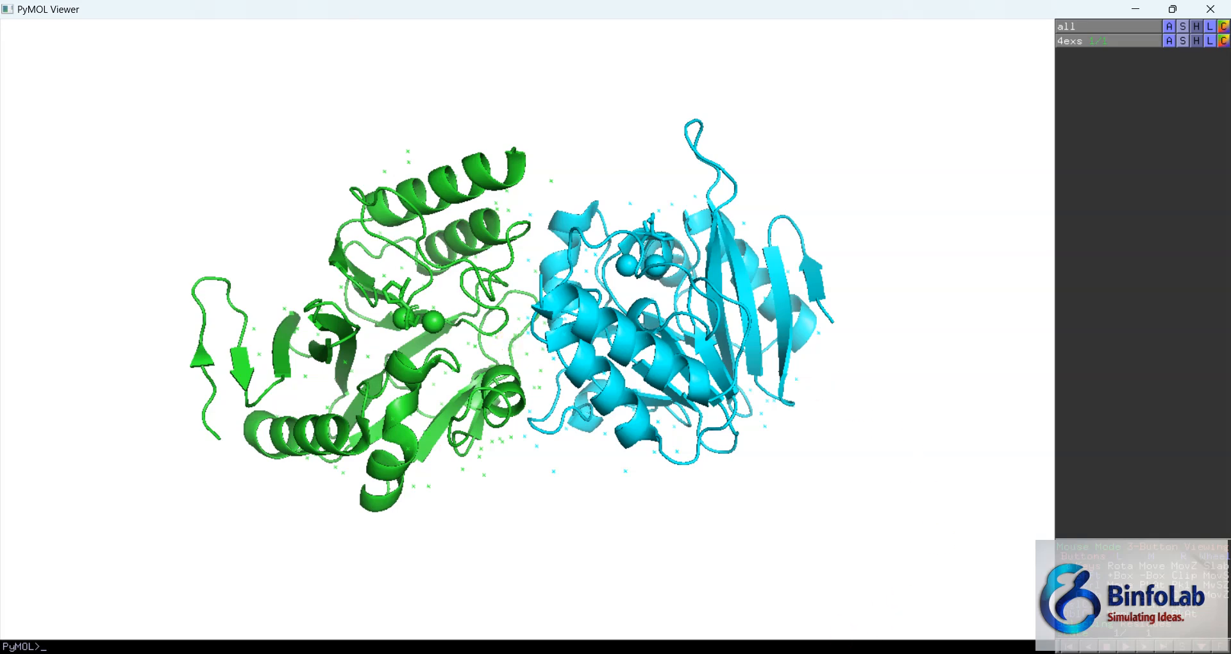
Step: Display the residue sequence of 4exs above the structure and bring the start of chain B into view
mouse_move(866, 651)
click(885, 588)
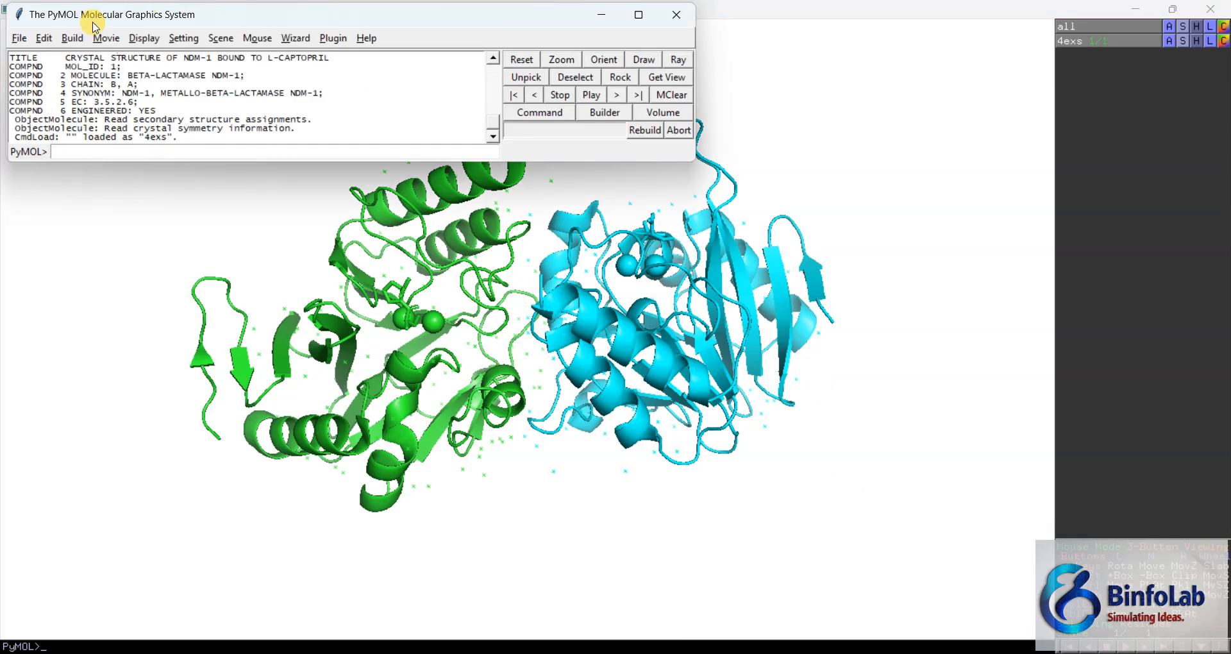
click(145, 38)
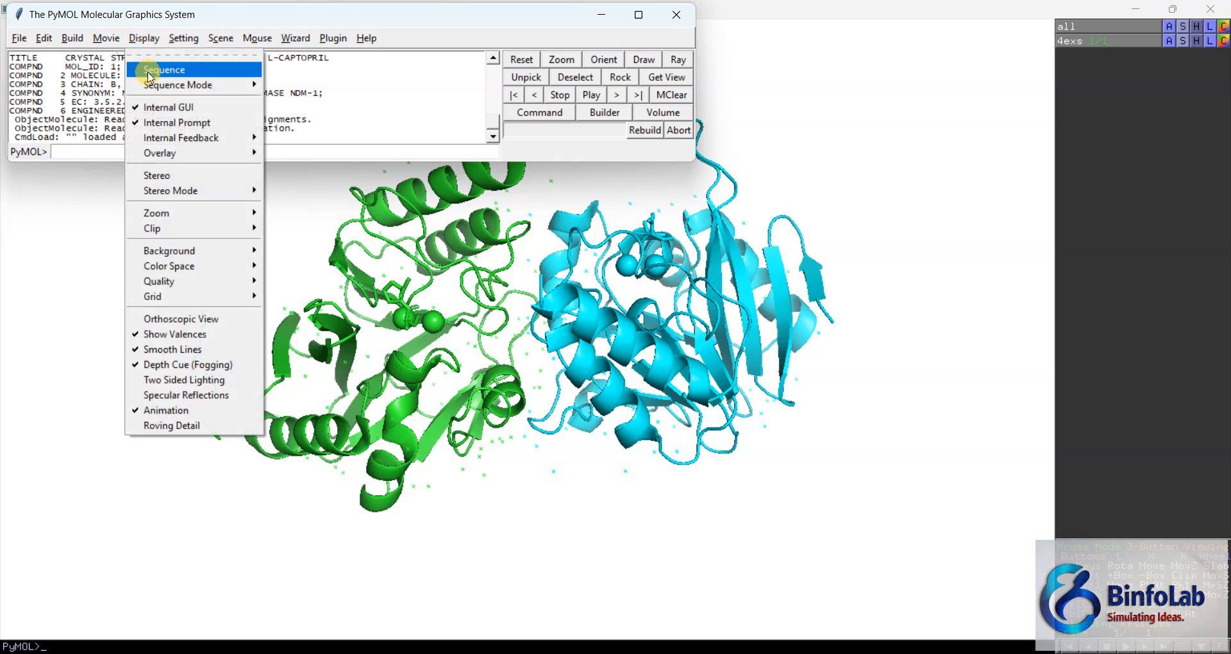
click(168, 72)
click(601, 14)
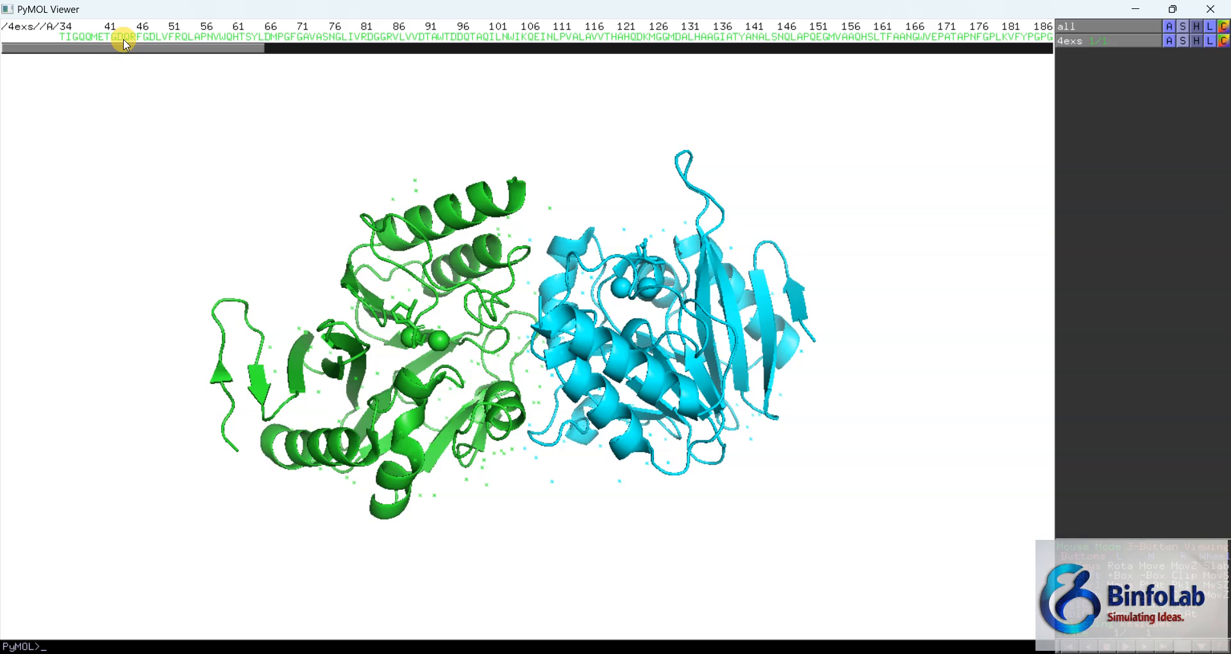
drag(138, 46, 593, 58)
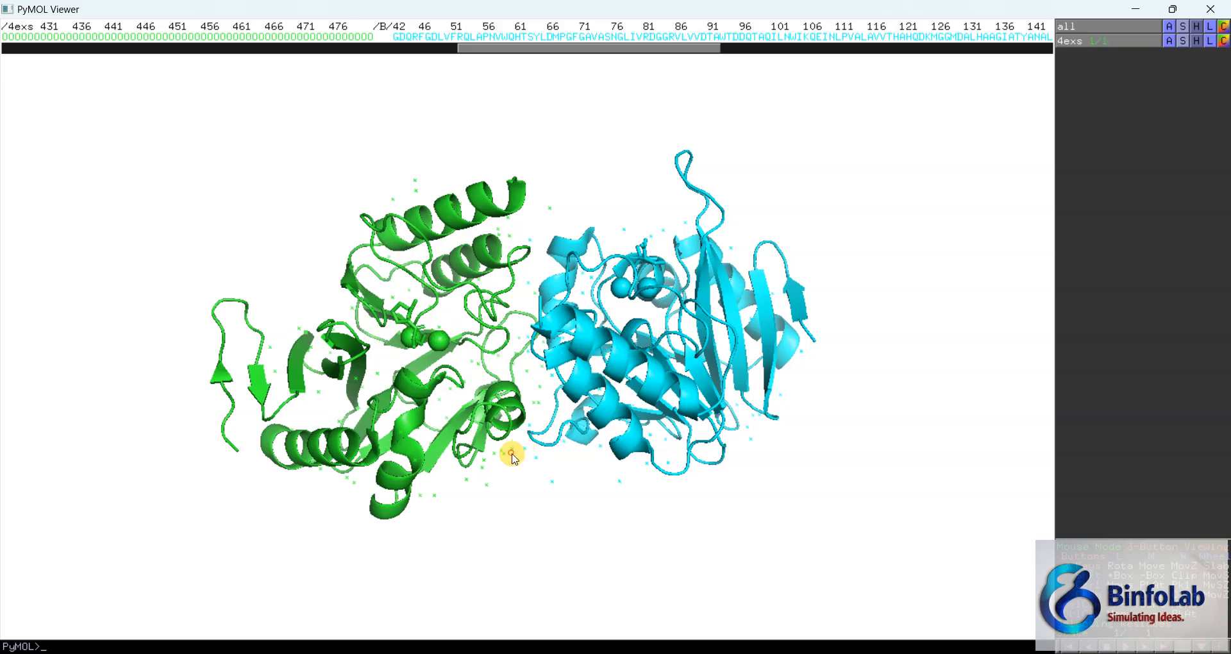
drag(511, 453, 514, 360)
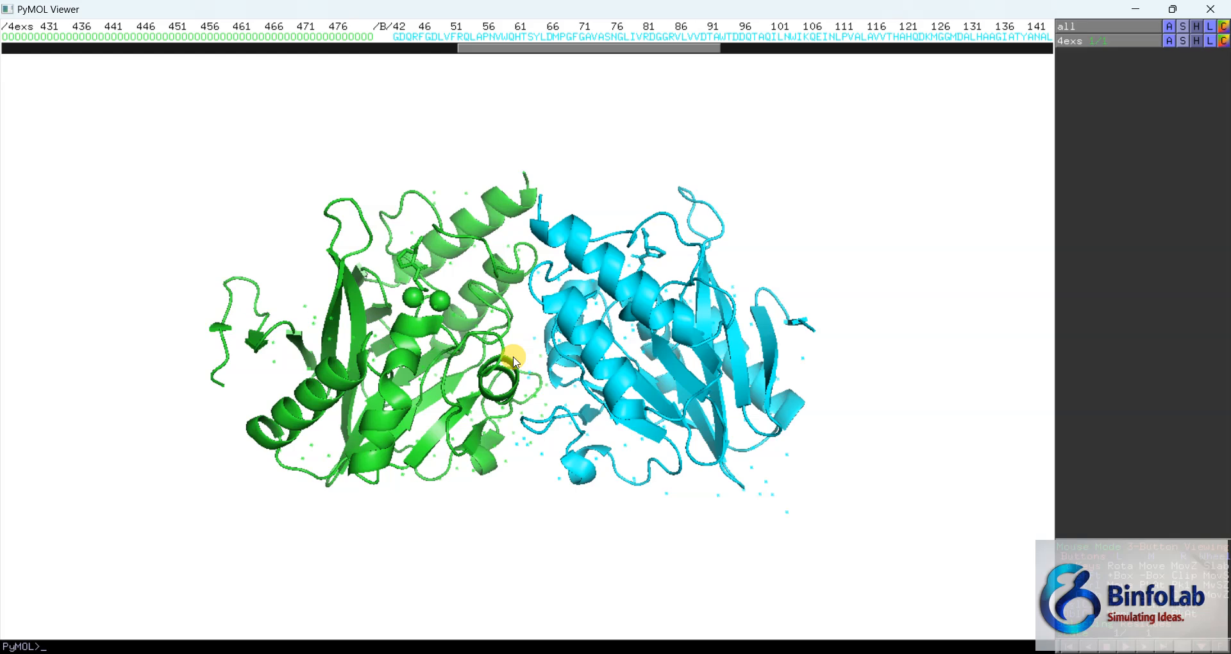
Step: Switch to the Word document of commands and examine the protein-protein structure section, including the chain B selection line
mouse_move(797, 651)
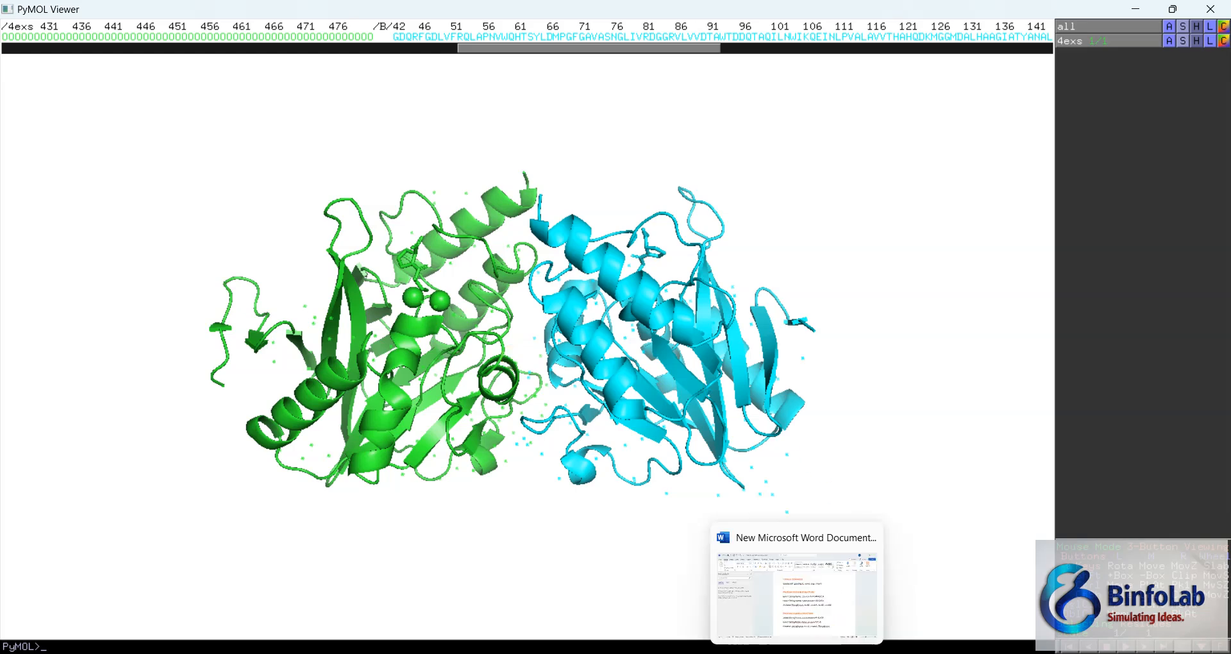
click(817, 592)
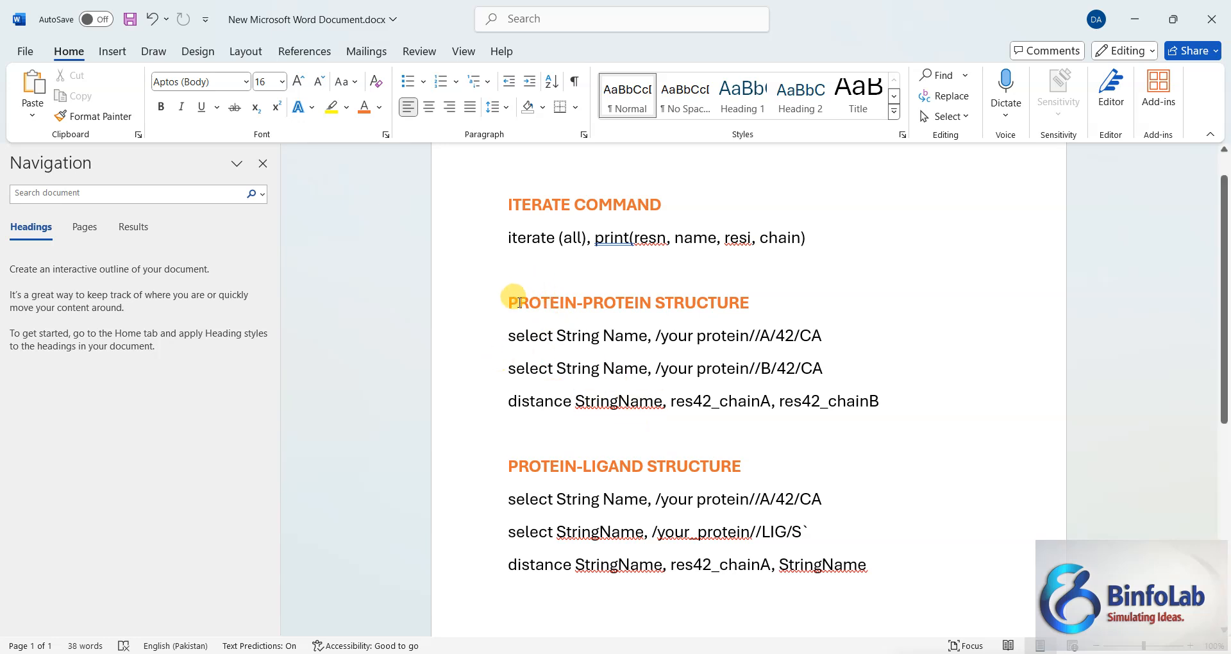
drag(510, 301, 746, 298)
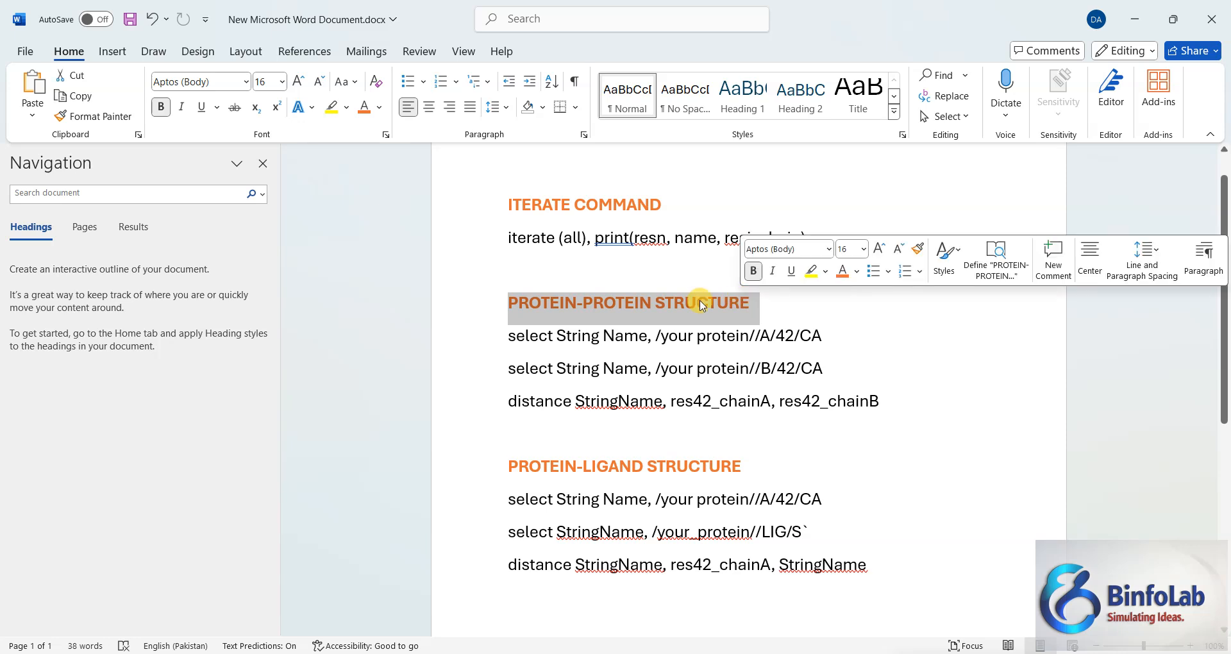
click(625, 302)
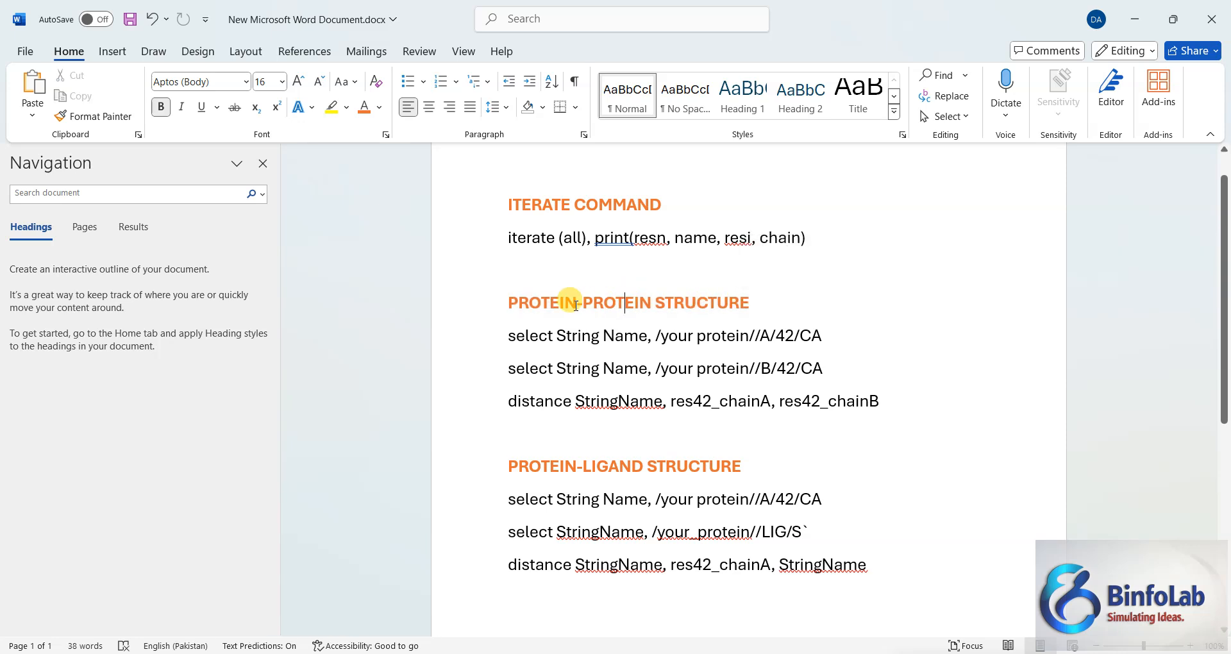
drag(510, 302, 737, 302)
click(621, 334)
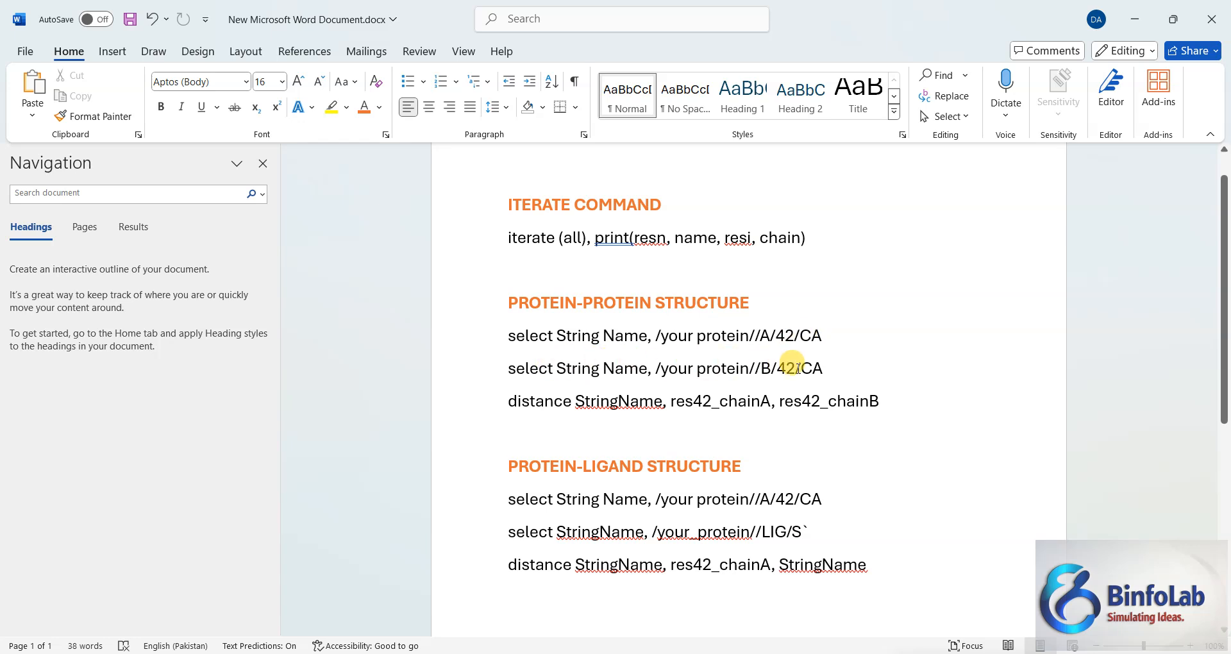
click(760, 369)
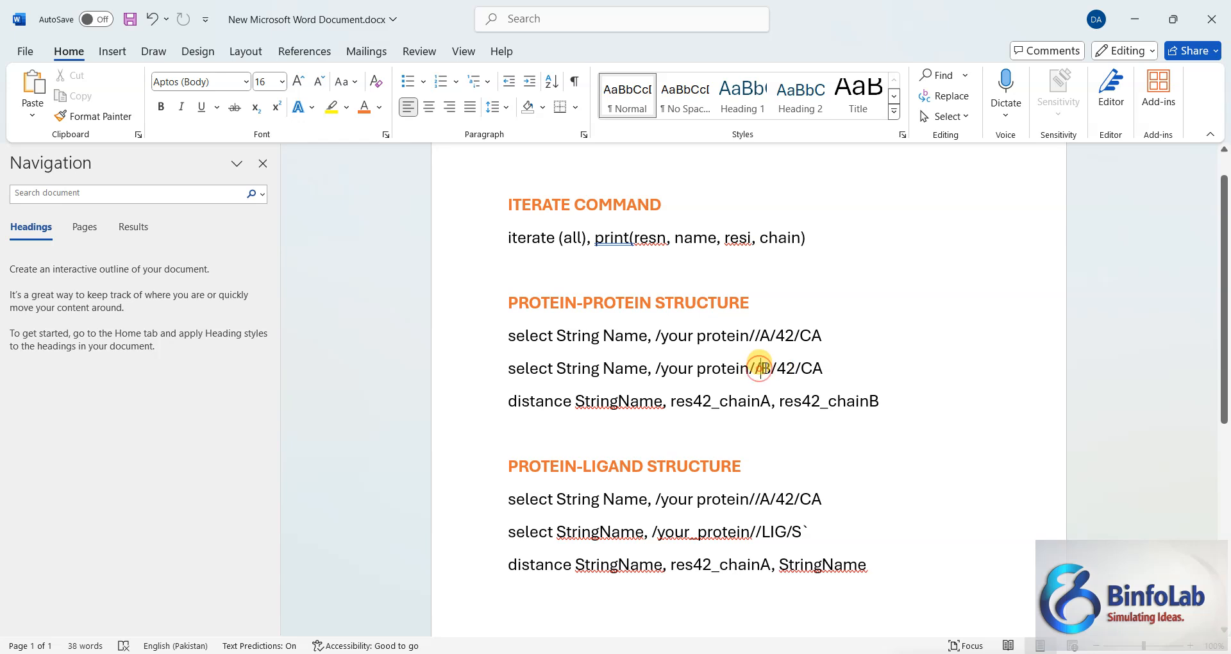
drag(760, 369, 768, 370)
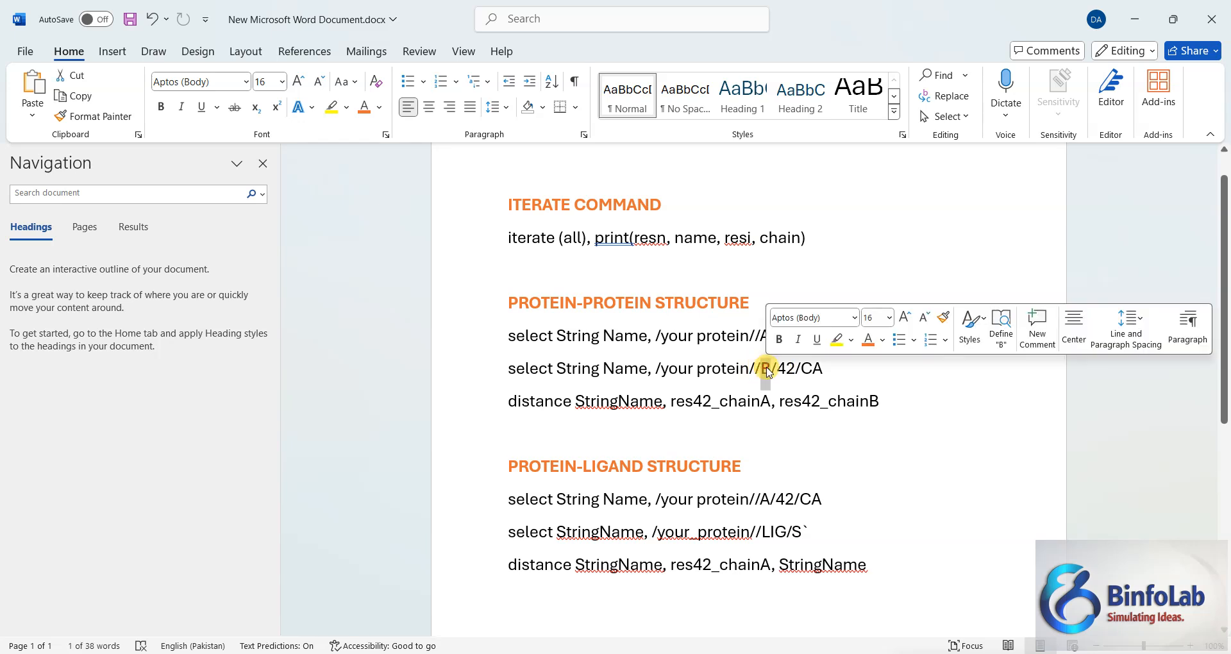
click(763, 370)
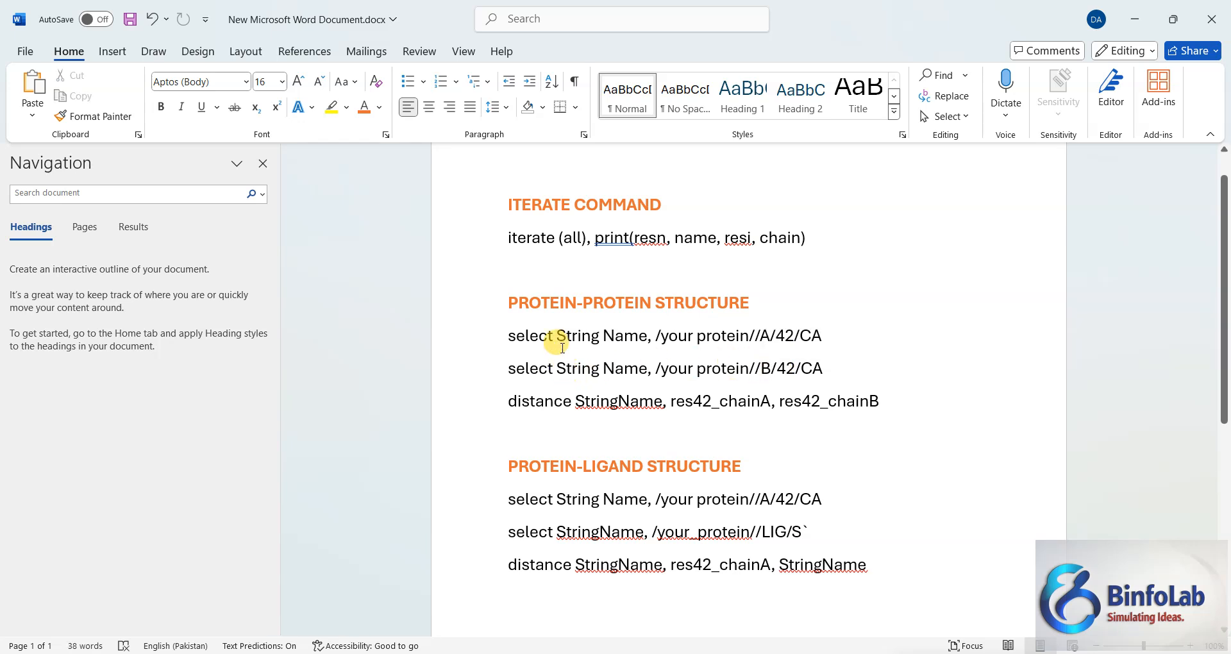
Step: Examine the parts of the first protein-protein select command: keyword, string name, protein, chain A, residue 42 and atom CA
drag(511, 335, 551, 334)
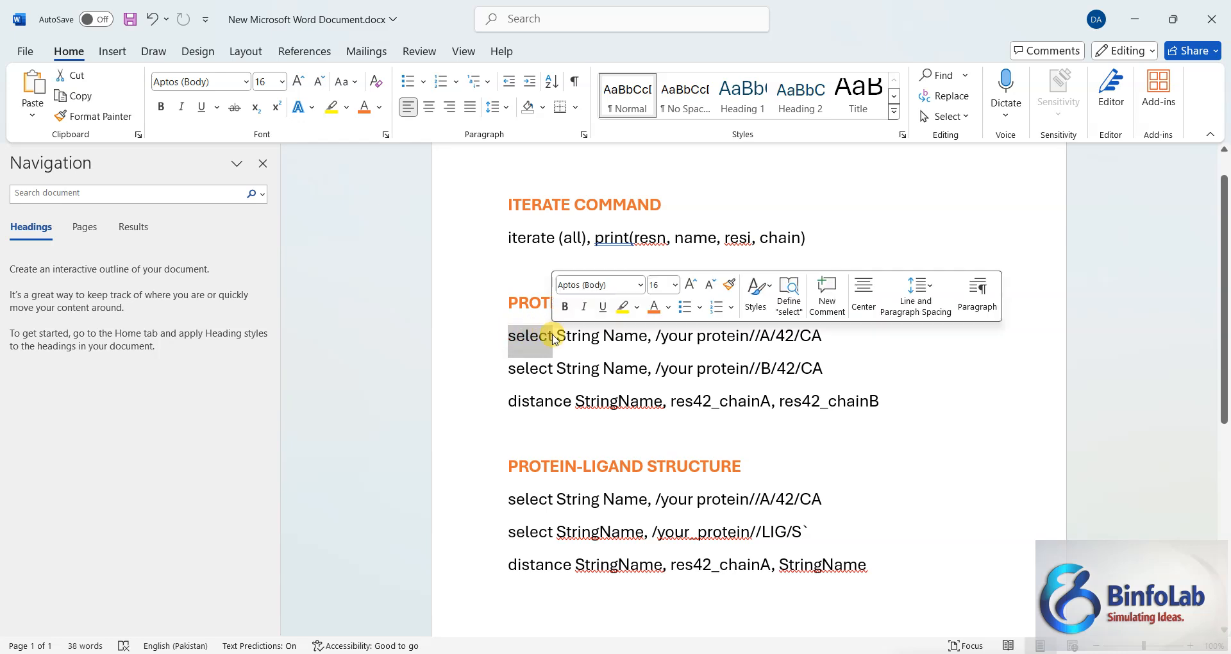
click(542, 336)
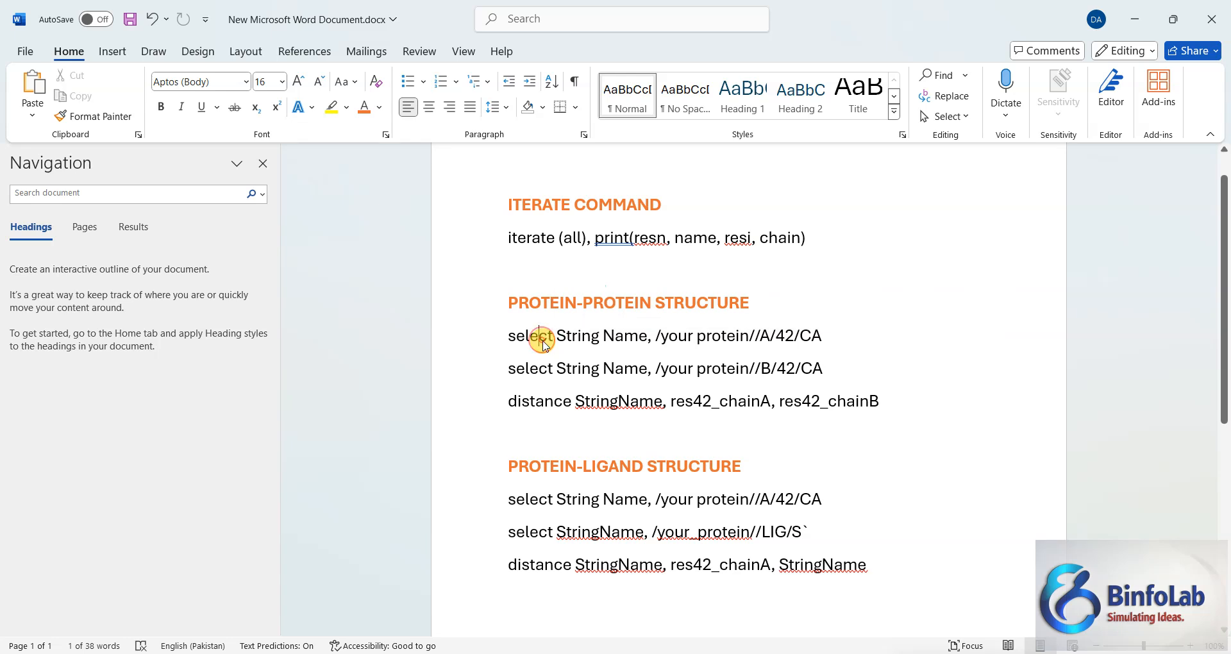
drag(557, 335, 645, 336)
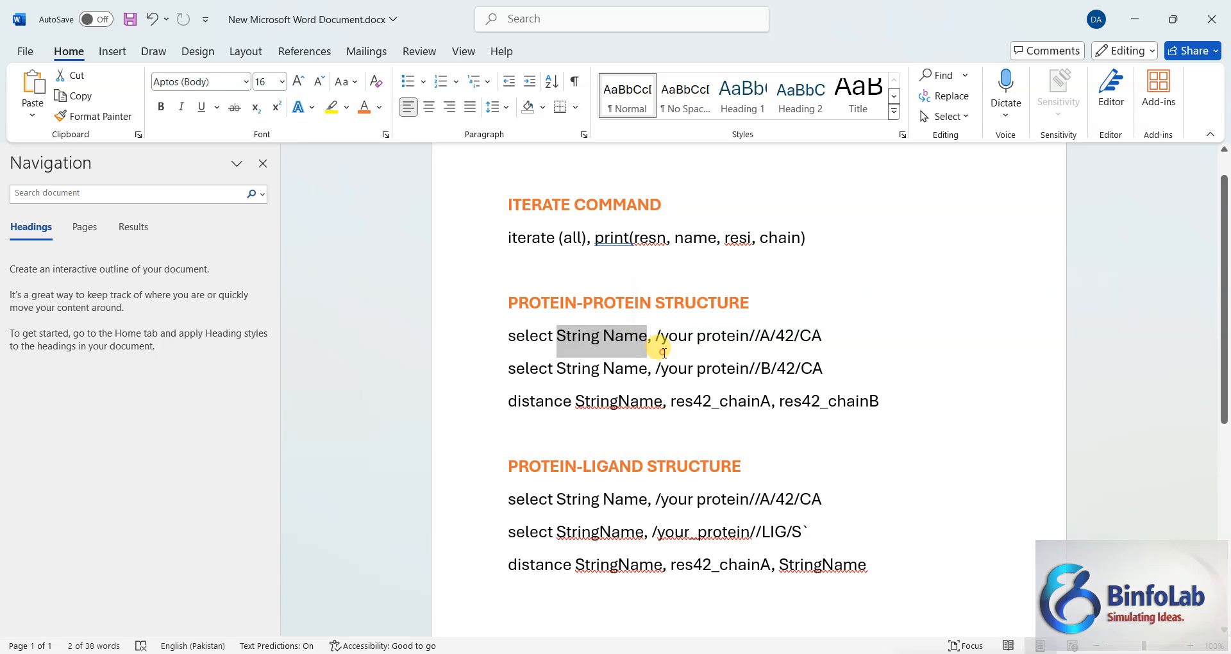
click(649, 338)
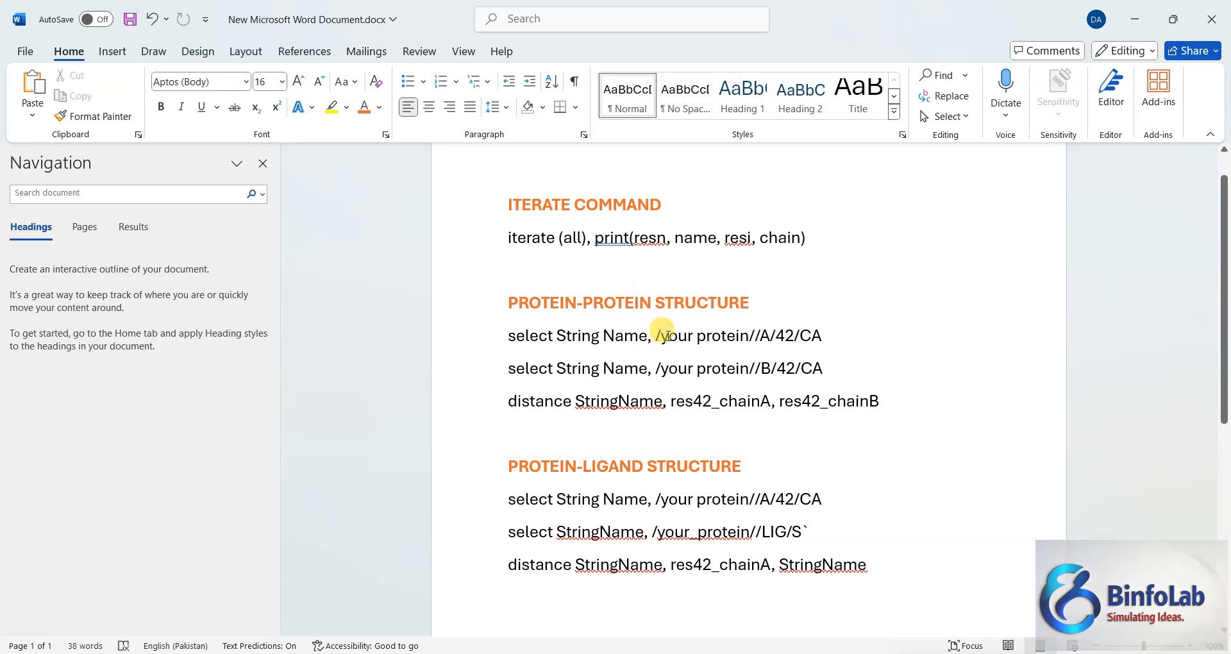
drag(662, 337, 749, 345)
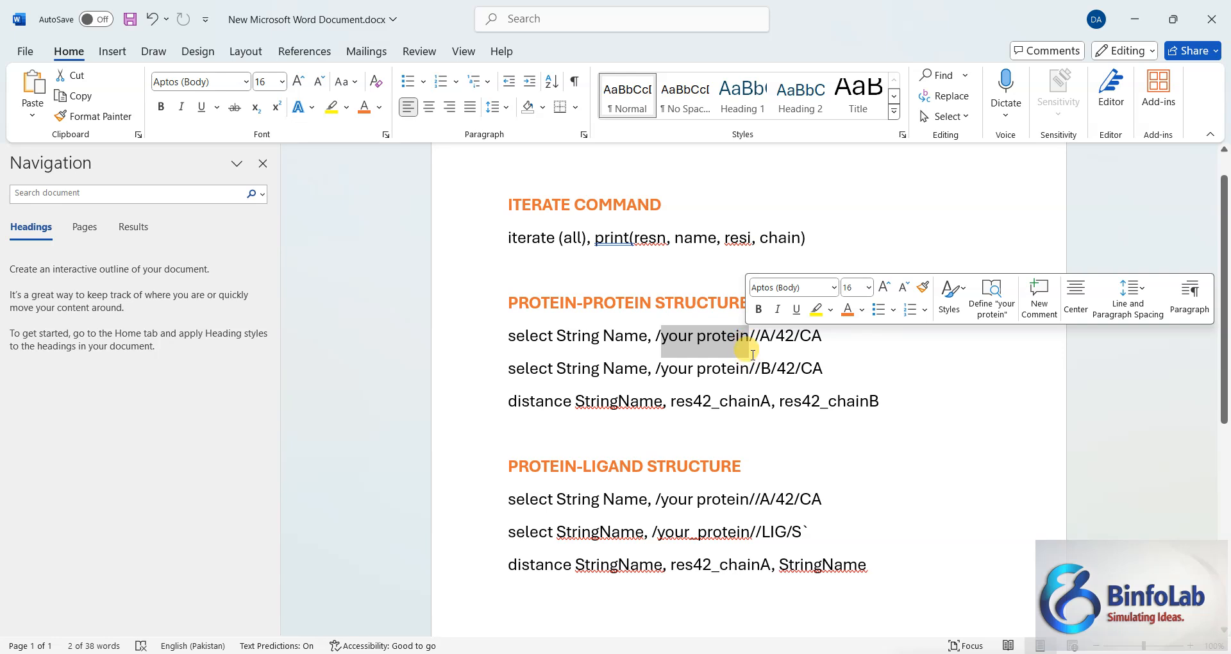
click(759, 339)
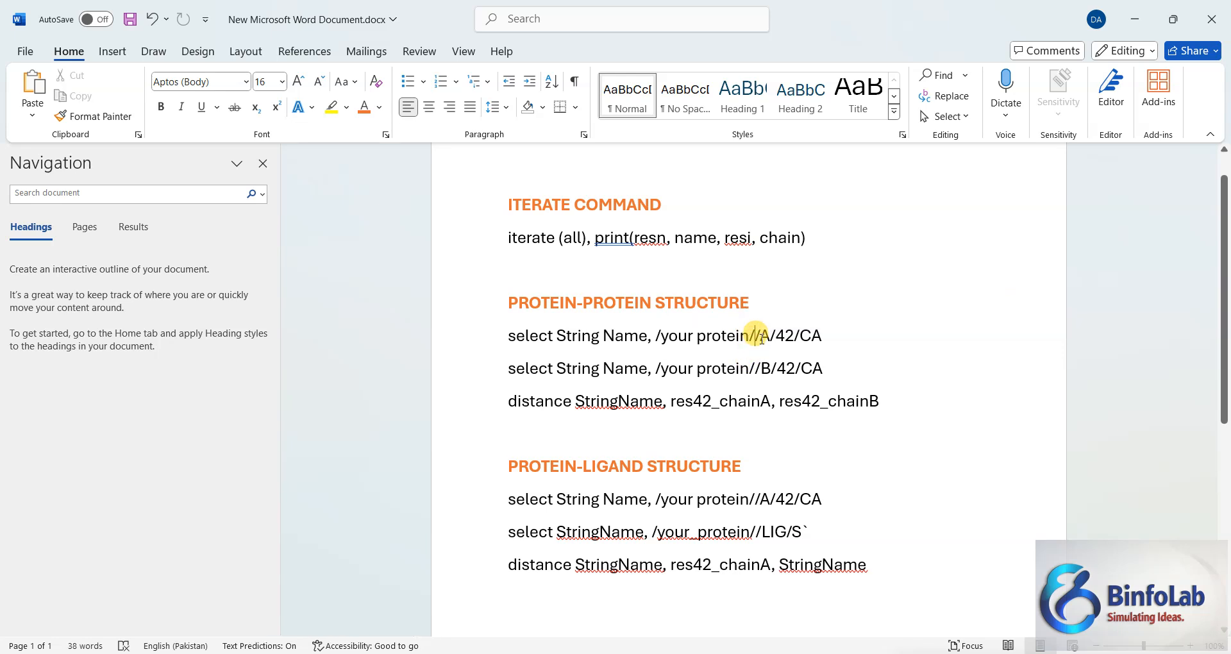
drag(761, 339, 770, 343)
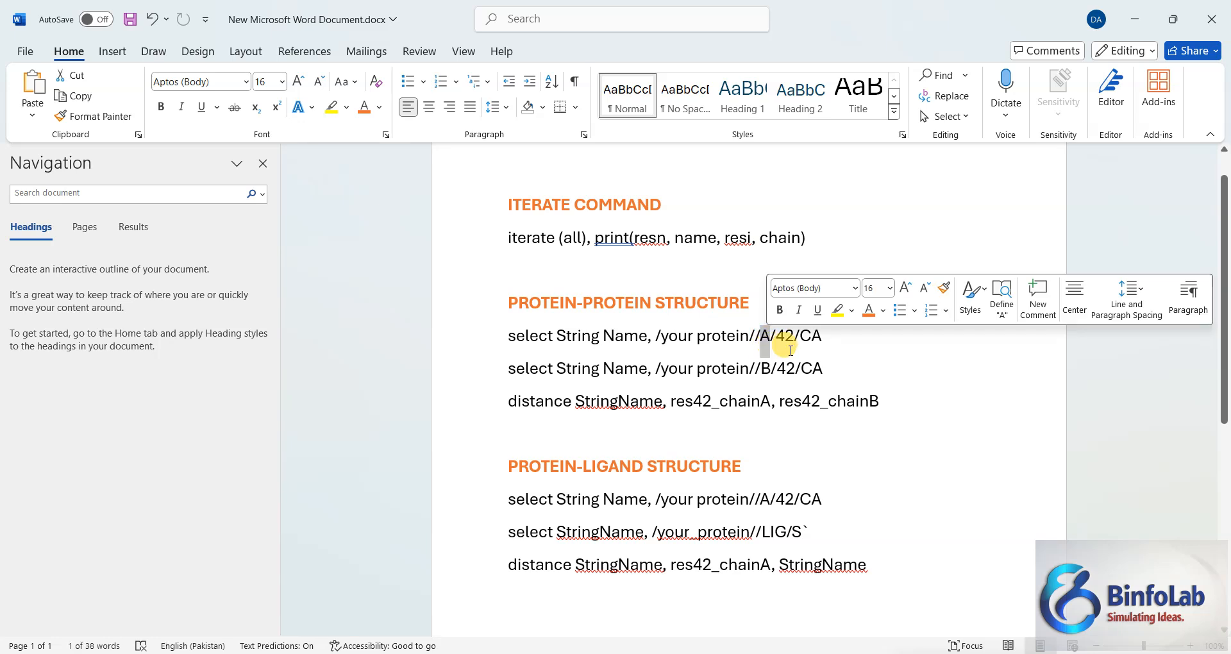
click(775, 336)
drag(776, 336, 785, 340)
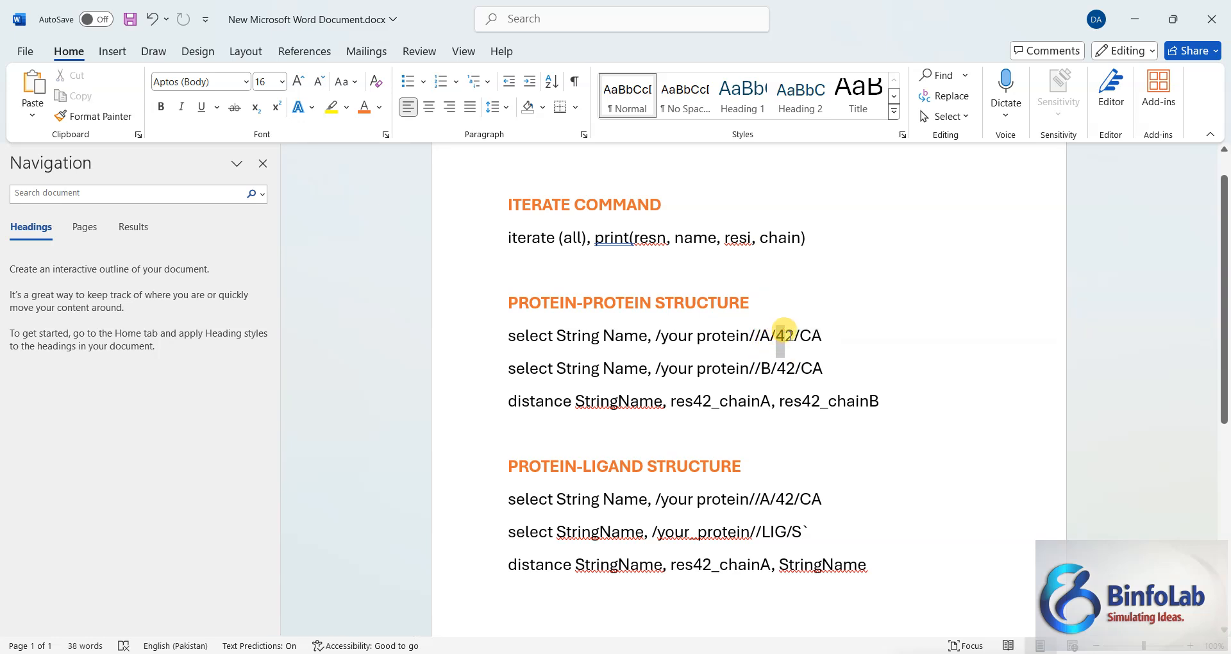
click(785, 336)
drag(803, 333, 823, 335)
click(821, 350)
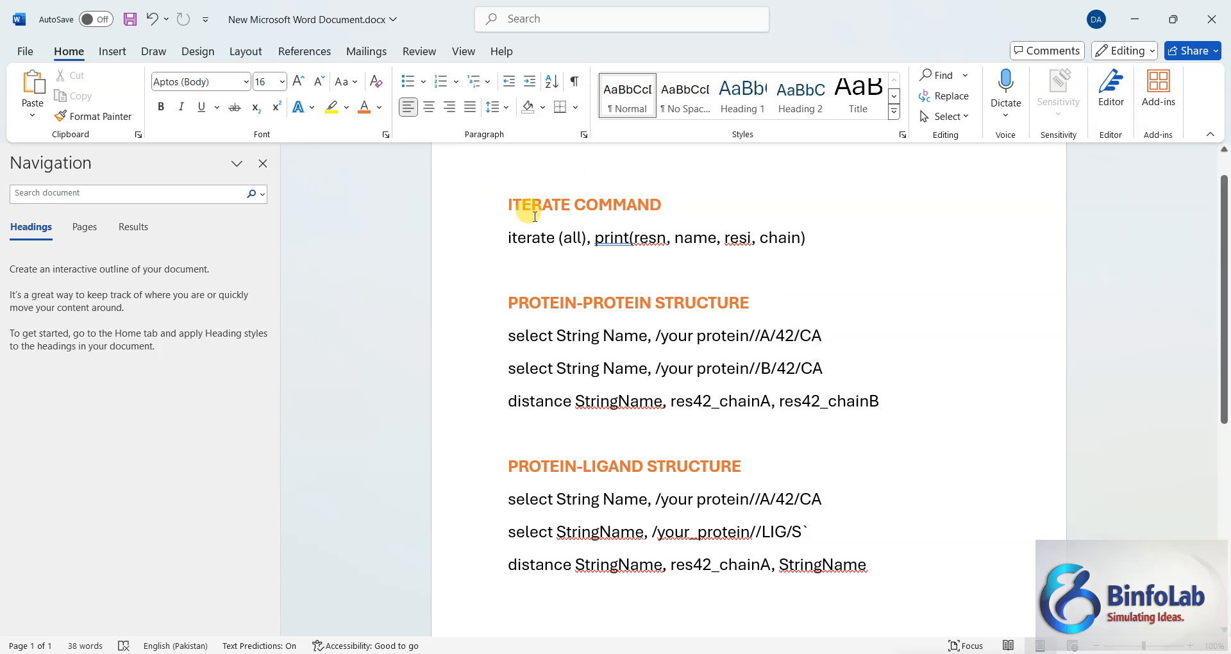
Step: Copy the command "iterate (all), print(resn, name, resi, chain)" from the iterate command section
drag(507, 239, 809, 235)
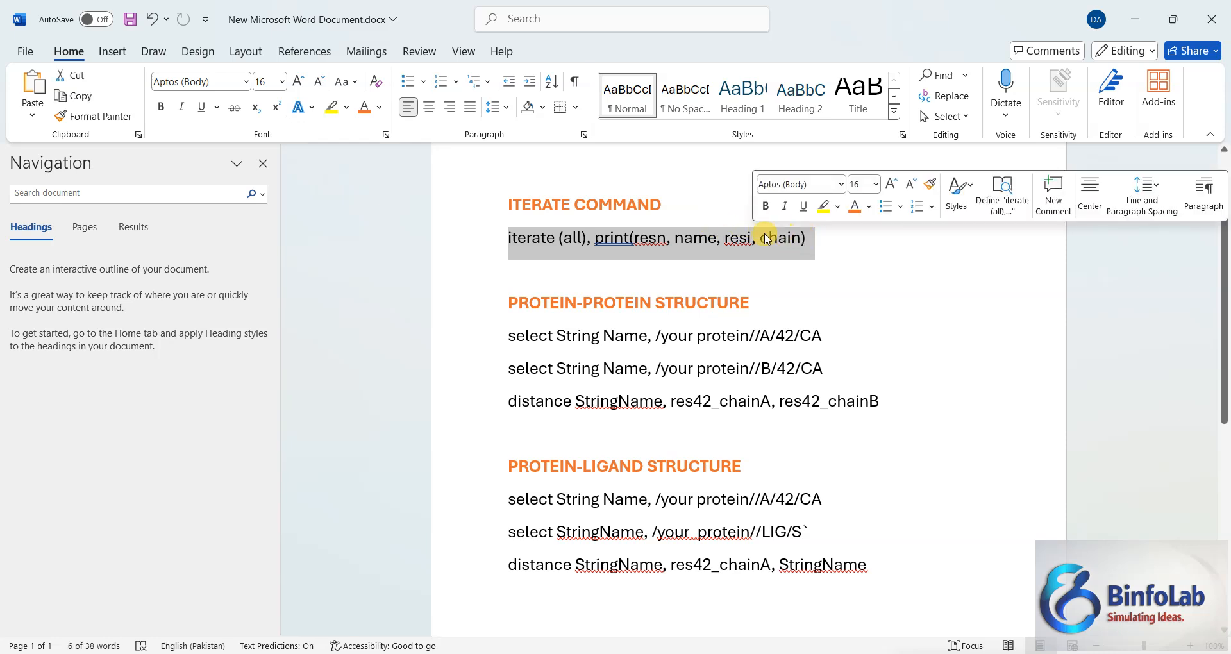
key(ctrl+c)
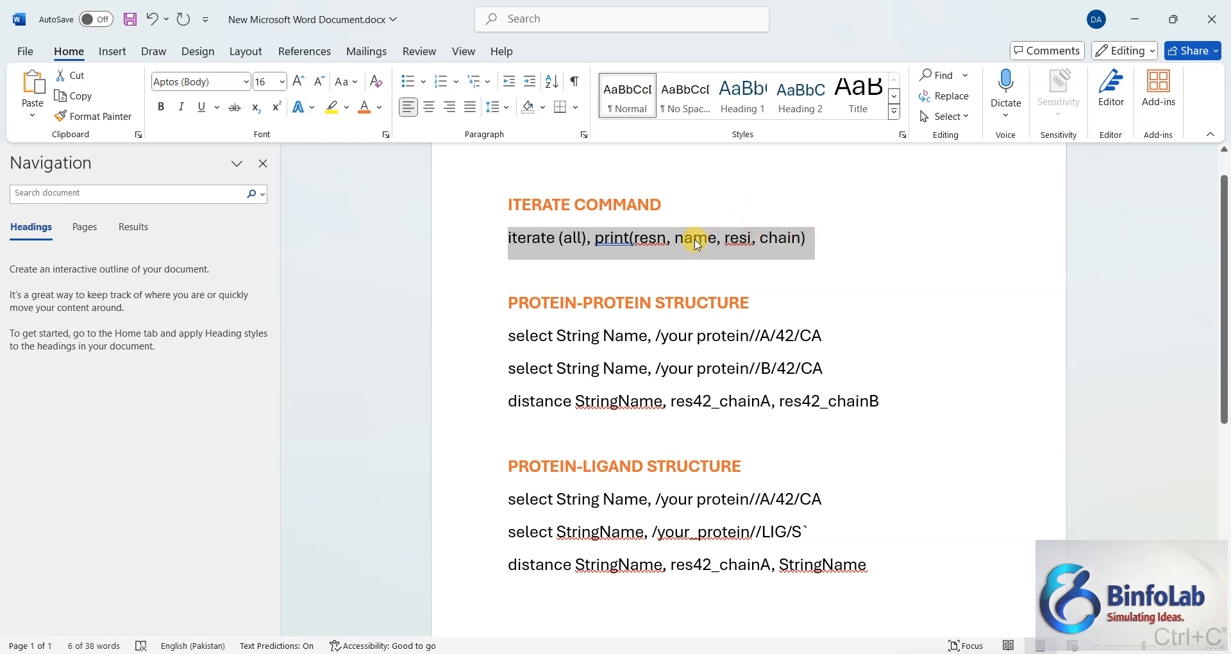
Step: Switch to the PyMOL console and run the copied command "iterate (all), print(resn, name, resi, chain)"
mouse_move(867, 651)
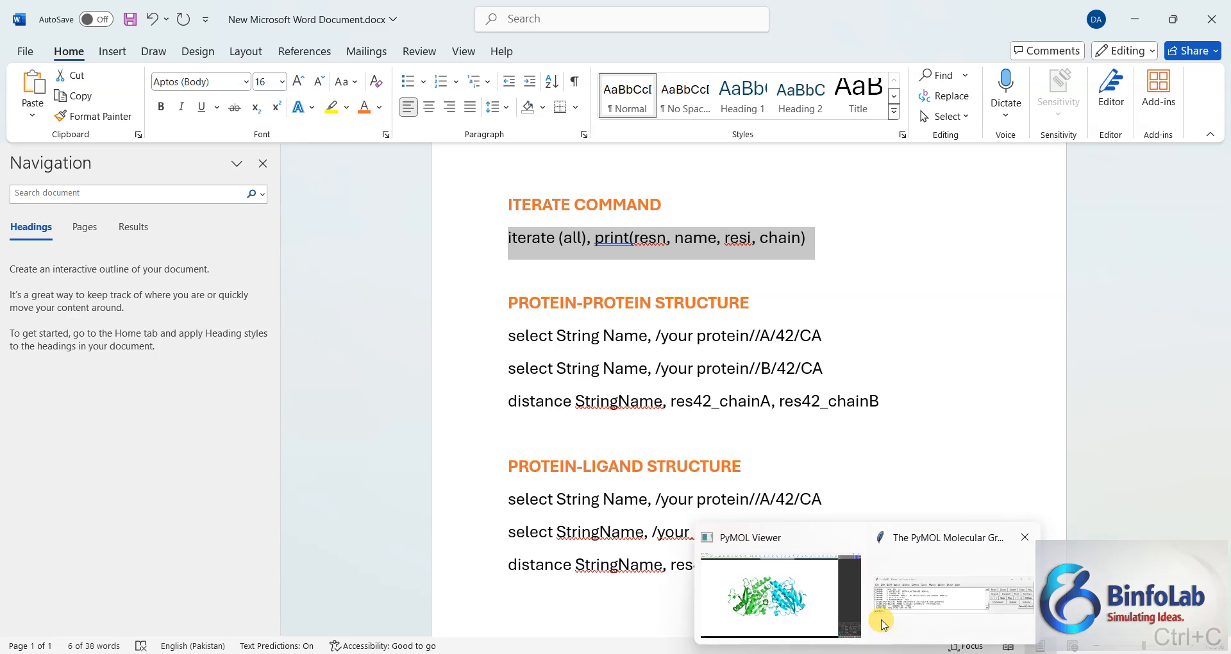
click(879, 619)
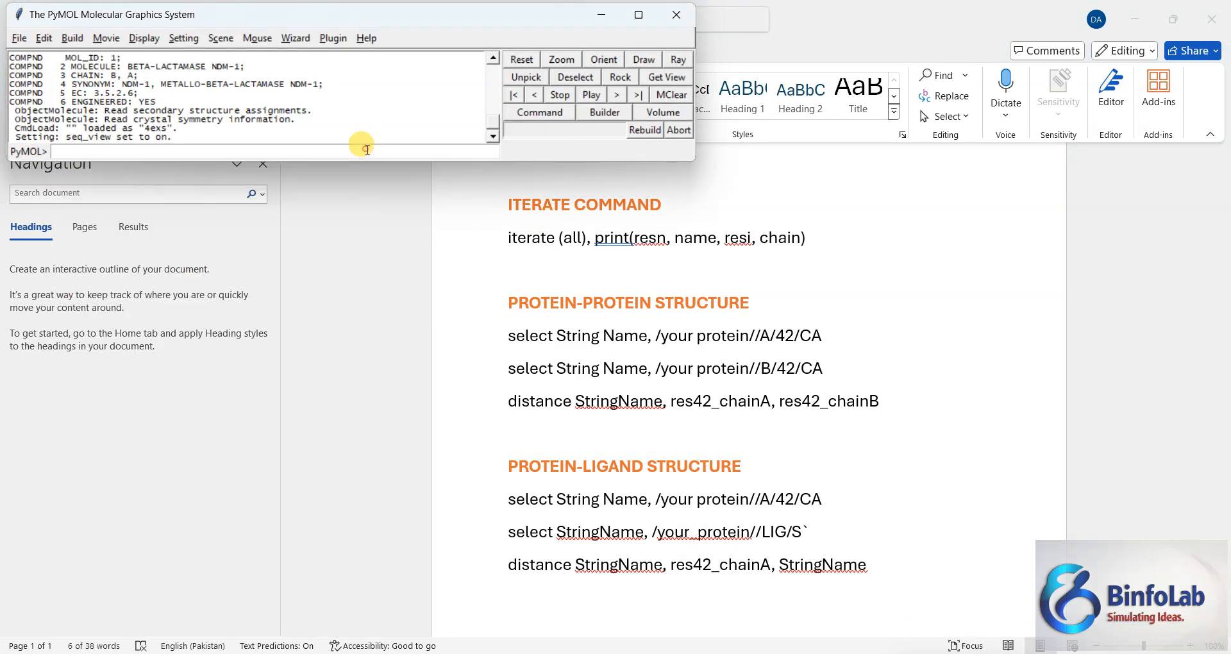
click(368, 150)
key(ctrl+v)
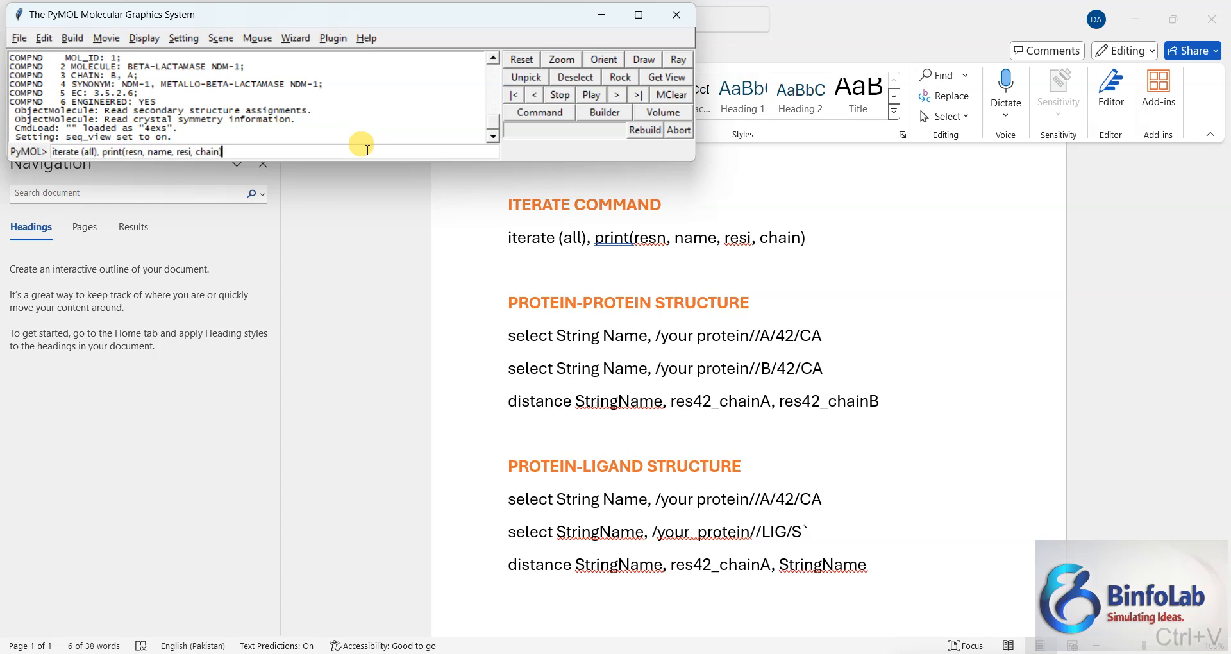
key(Return)
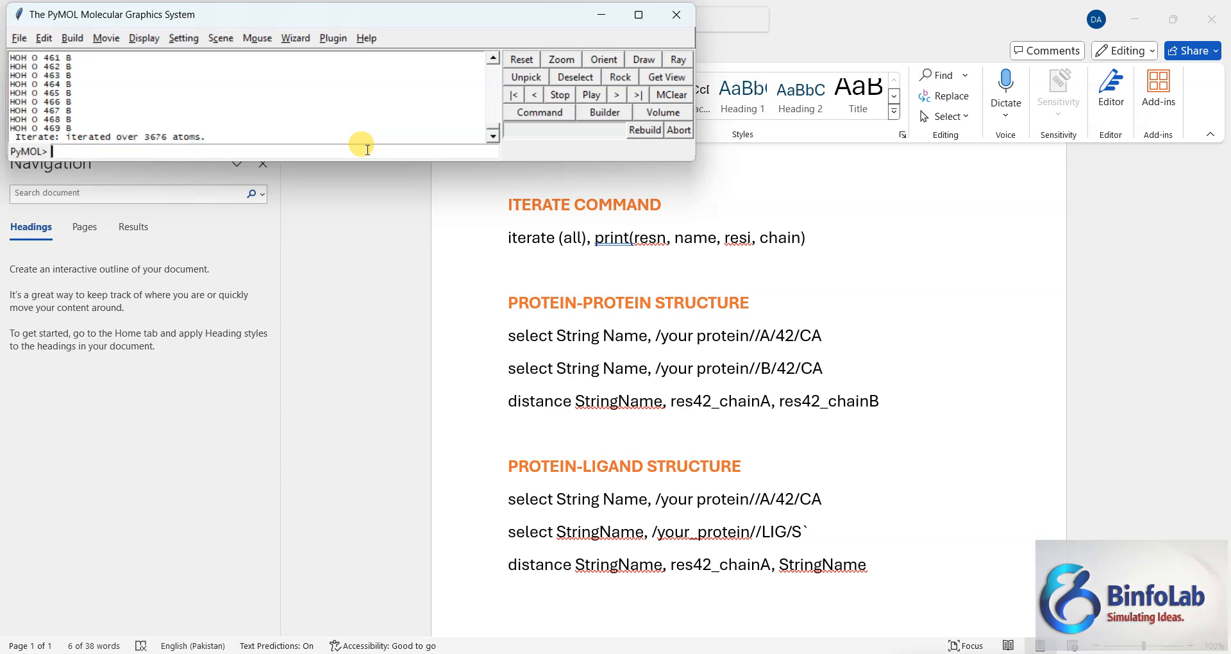
Step: Maximize the PyMOL console and examine the start of the iterate output for chain A
click(639, 15)
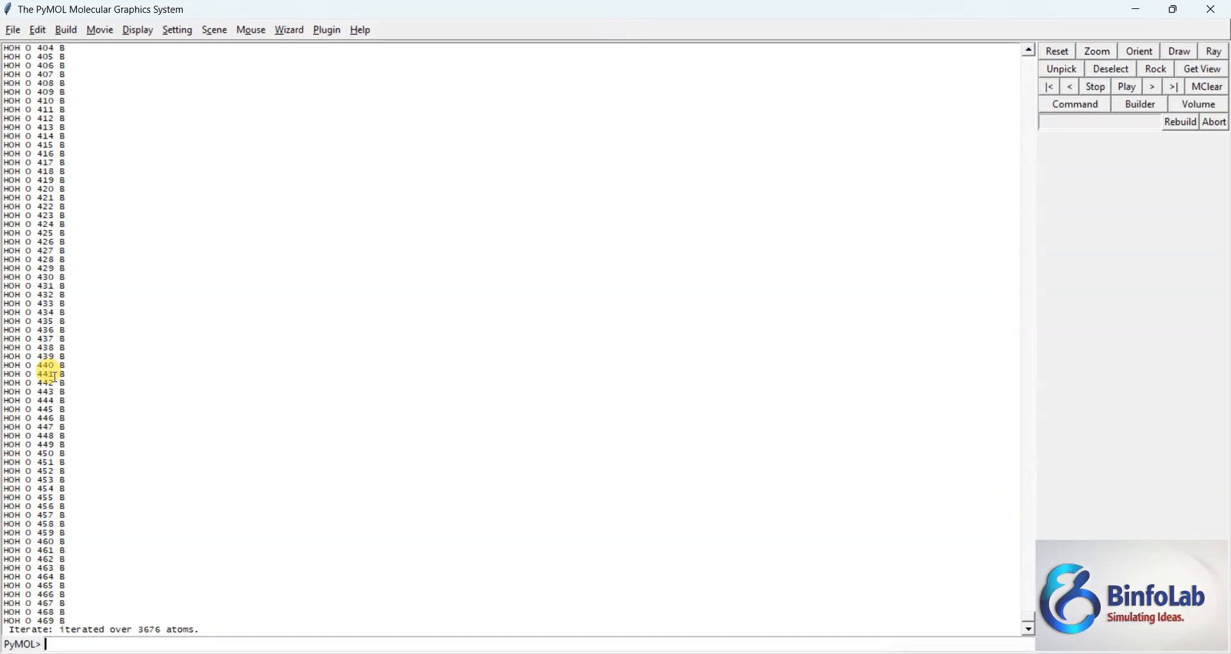
drag(1029, 622, 999, 57)
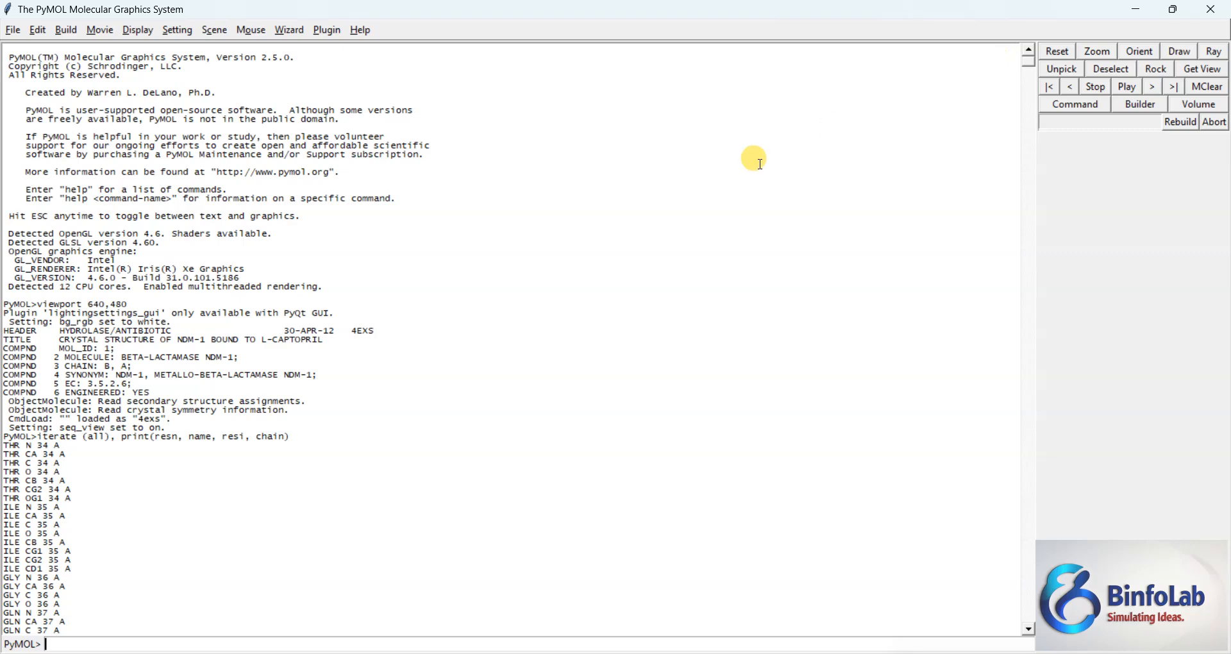
scroll(211, 524, down, 1)
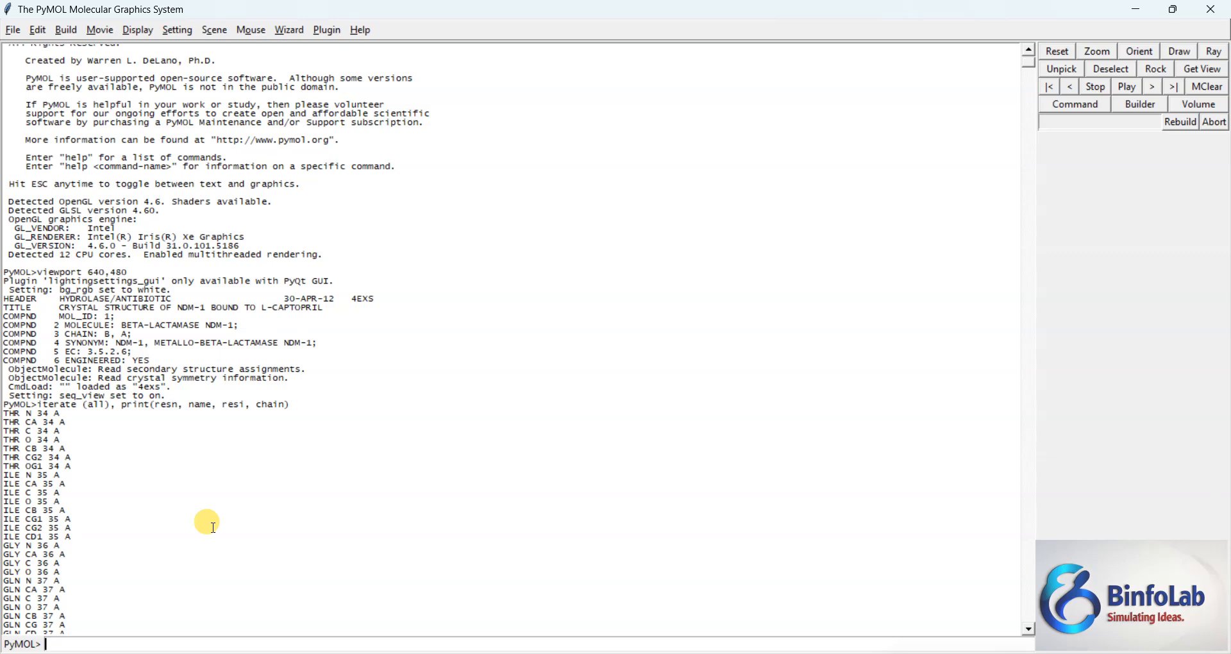
scroll(205, 526, down, 8)
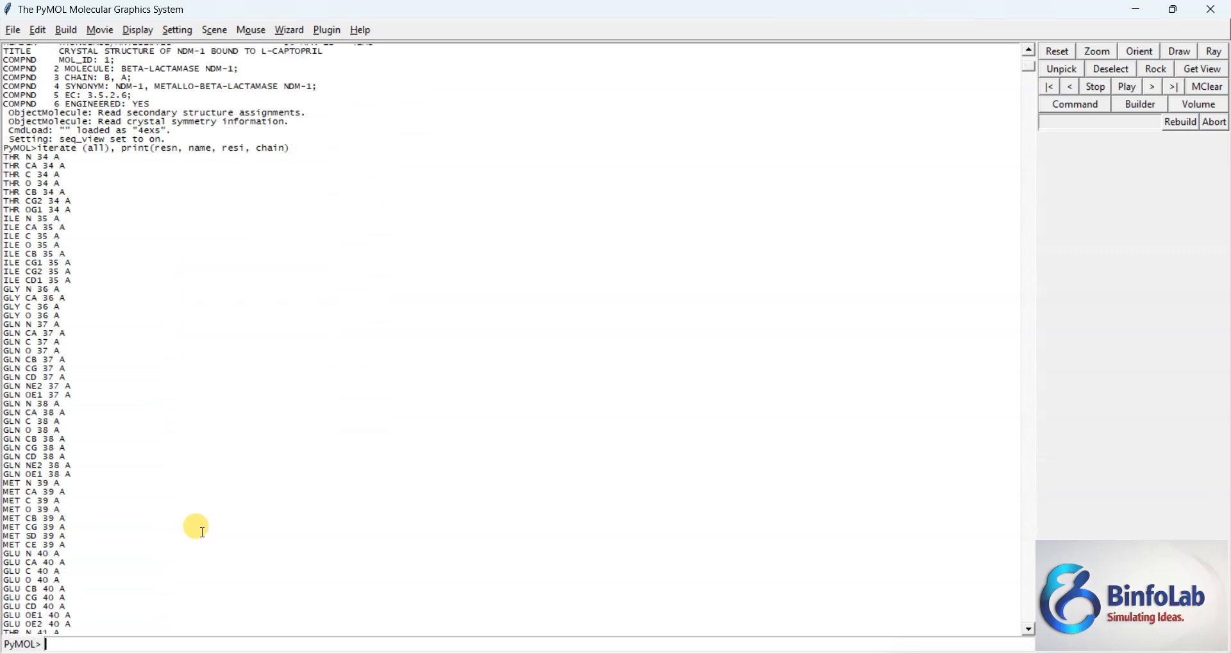
scroll(199, 527, up, 2)
scroll(51, 363, up, 4)
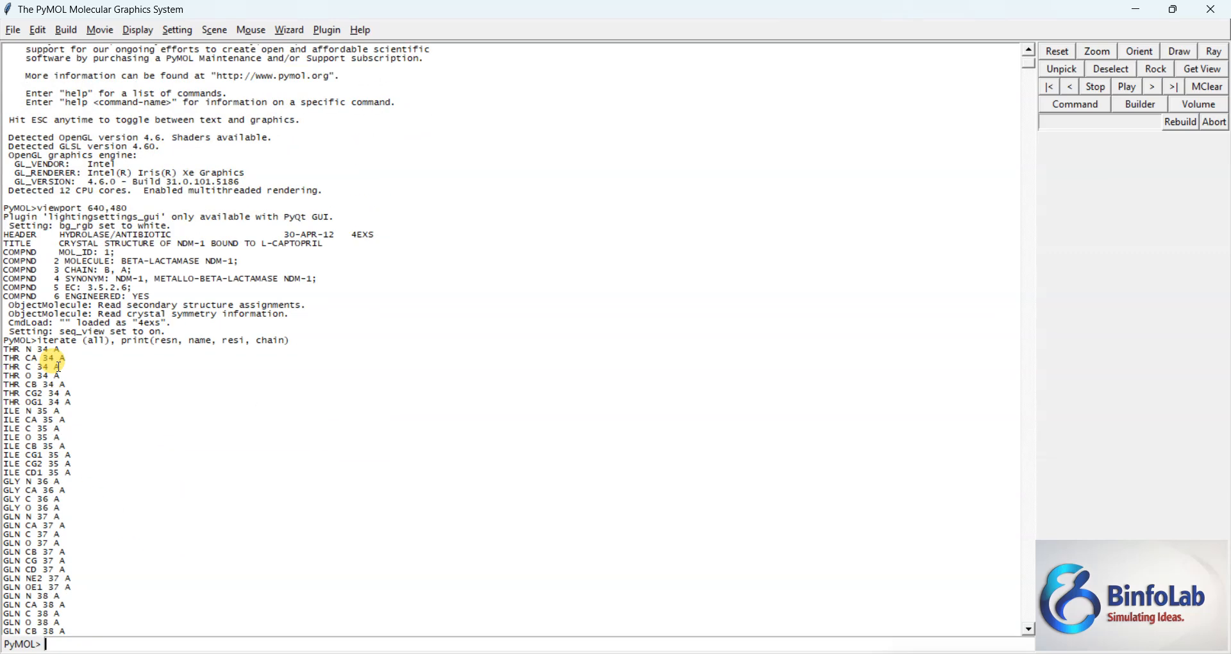
Step: Examine the residue name, atom name, residue number and chain columns in the THR 34 entries
drag(2, 348, 19, 347)
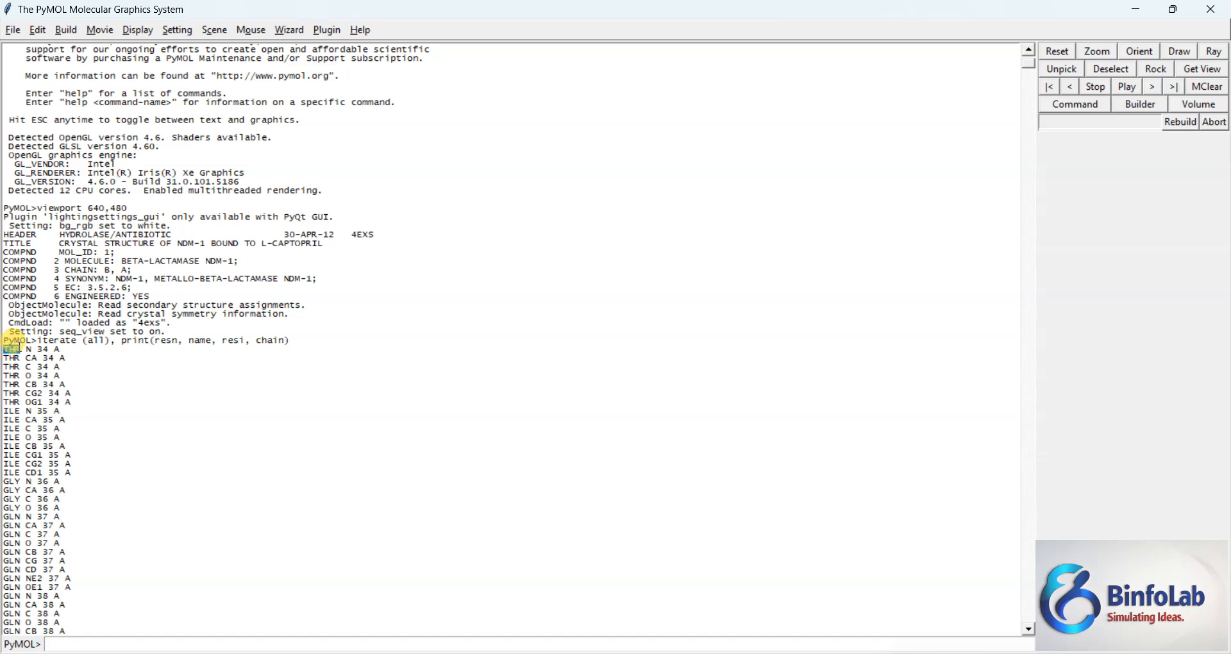
click(81, 380)
click(73, 363)
click(76, 382)
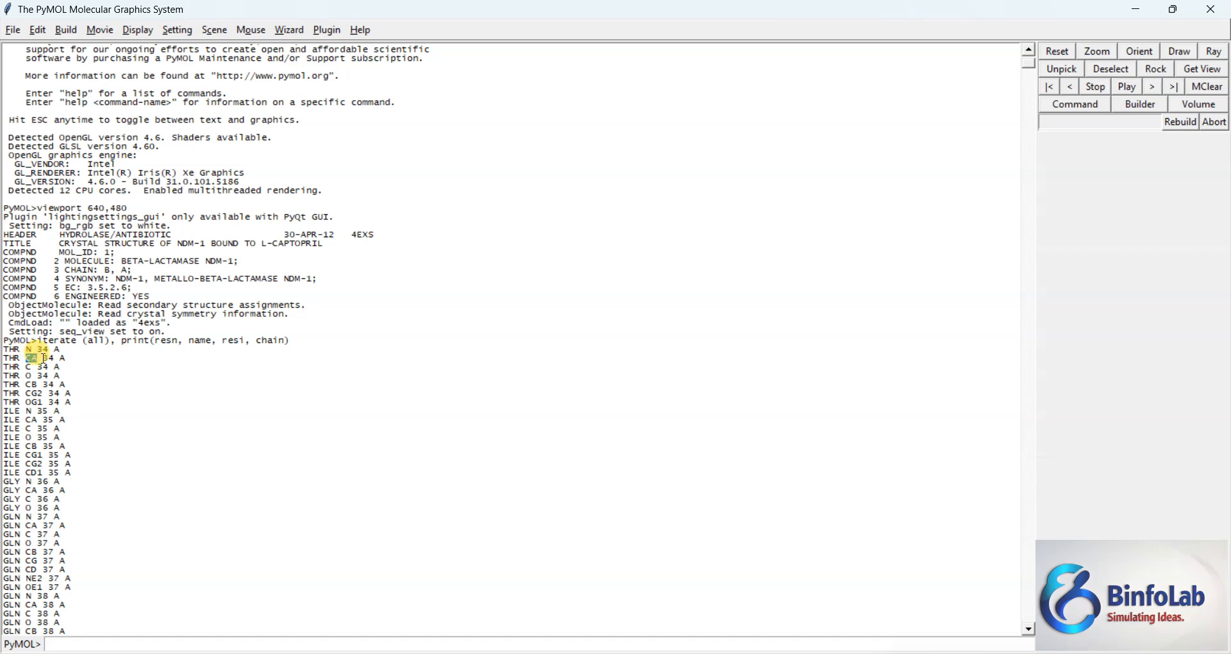
drag(59, 359, 72, 399)
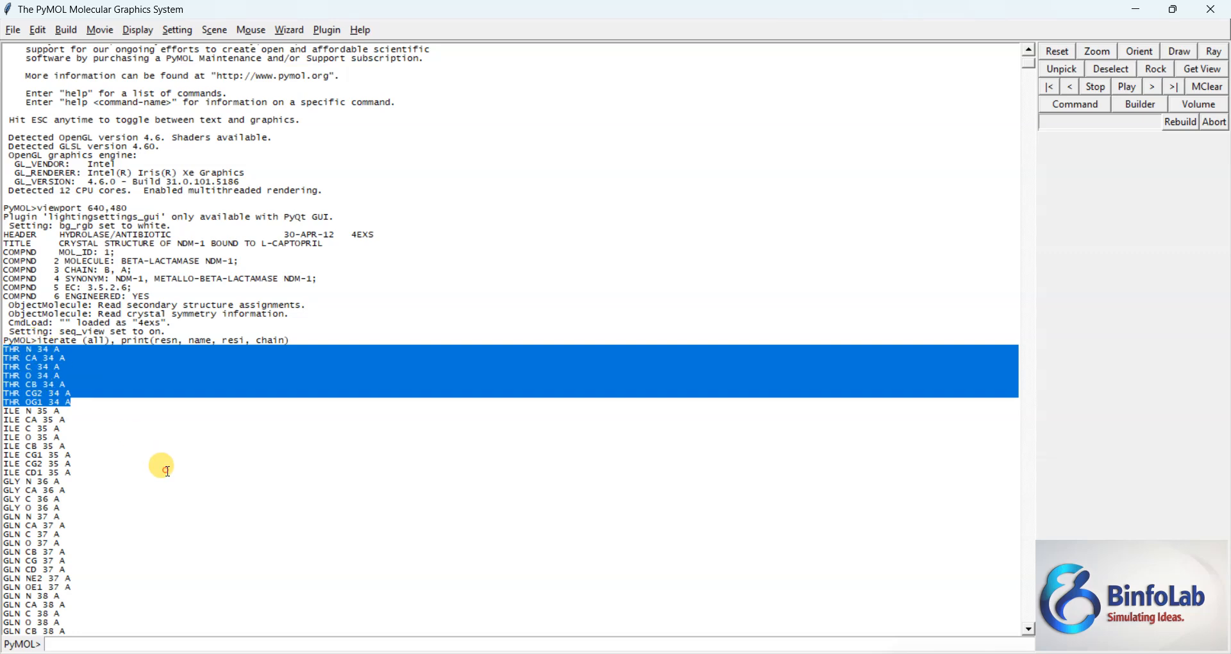
click(41, 357)
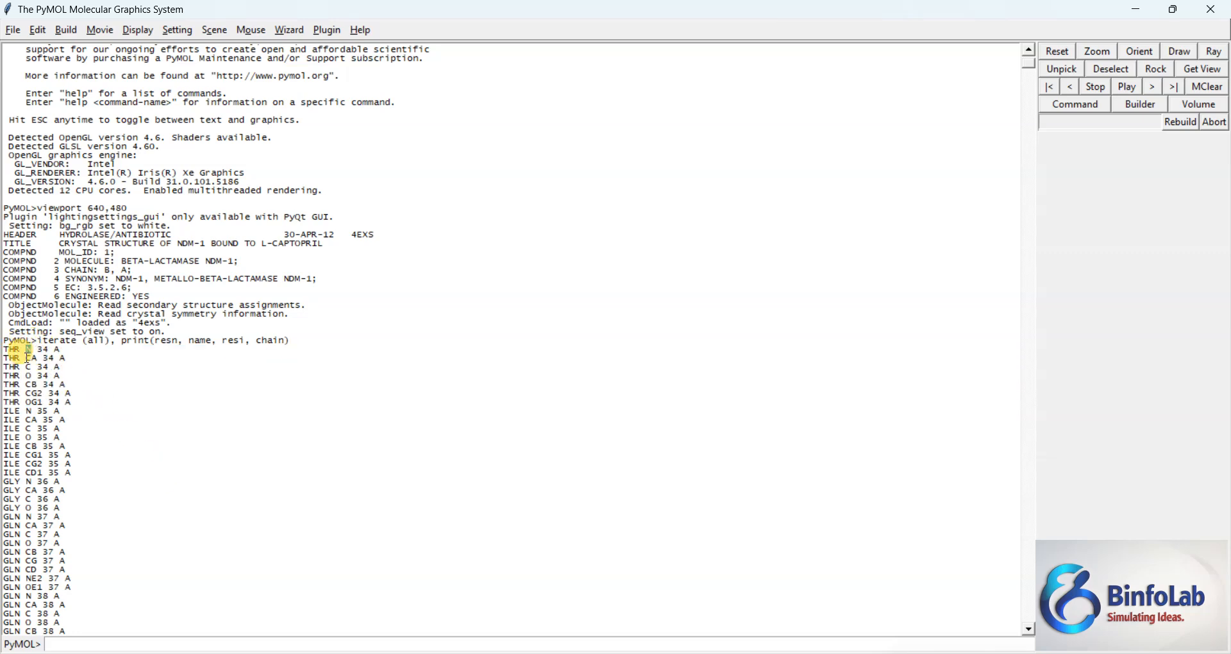
Step: Examine each atom name listed for THR 34 of chain A, from CA through OG1
double_click(31, 358)
double_click(29, 367)
click(29, 375)
double_click(36, 384)
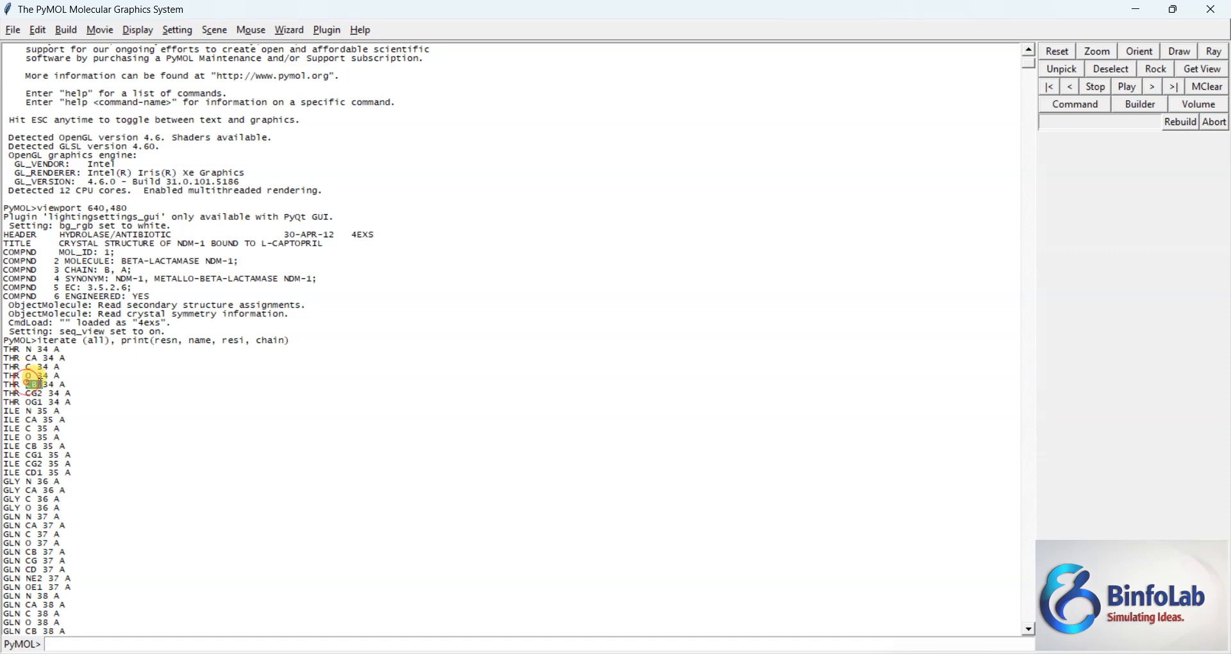
double_click(40, 393)
double_click(40, 402)
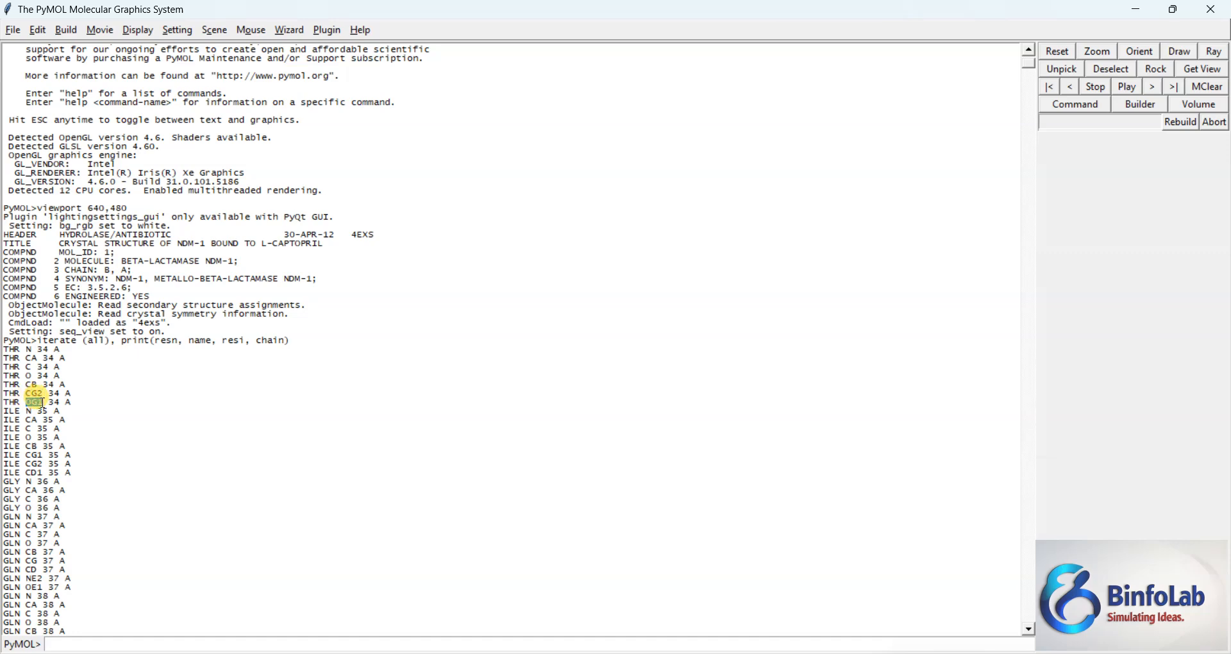
double_click(39, 385)
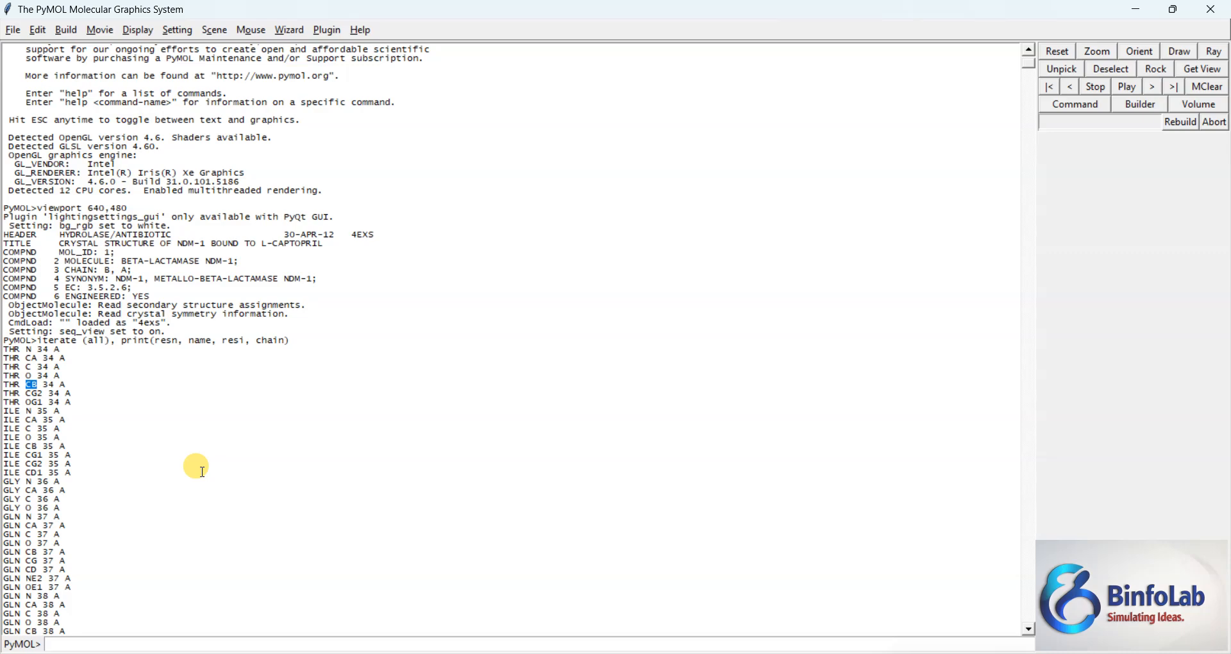
Step: Find the ligand X8Z 301 entries of chain B near the end of the output and examine their atom names
scroll(176, 488, down, 20)
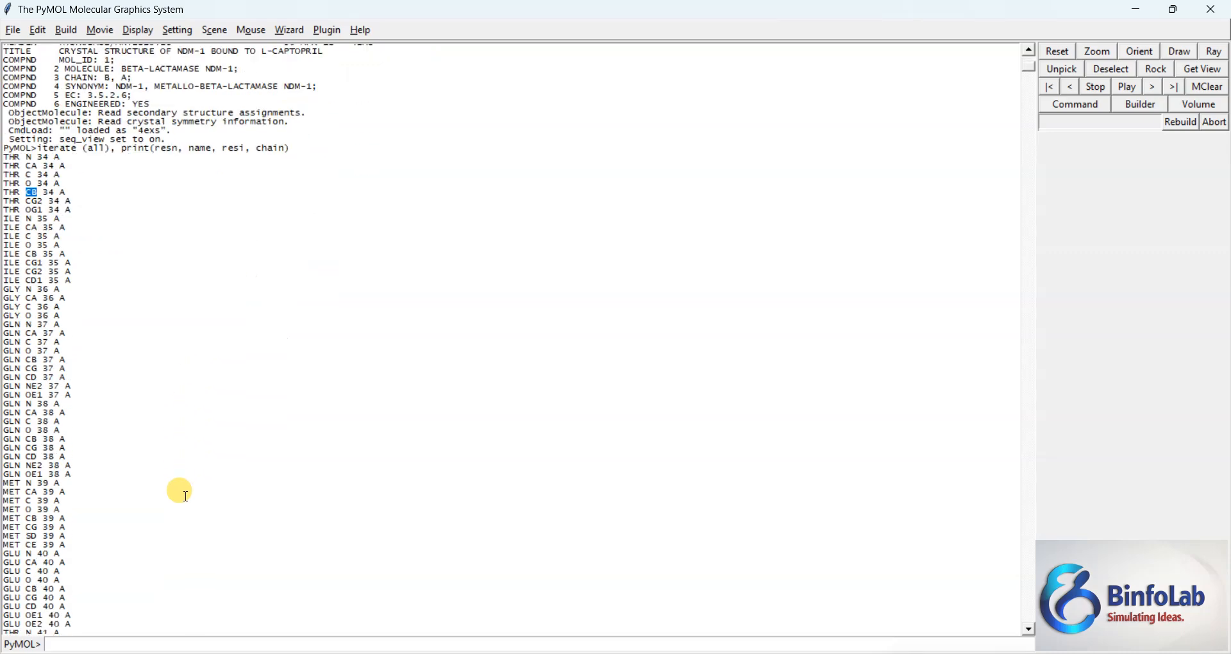
scroll(187, 497, down, 20)
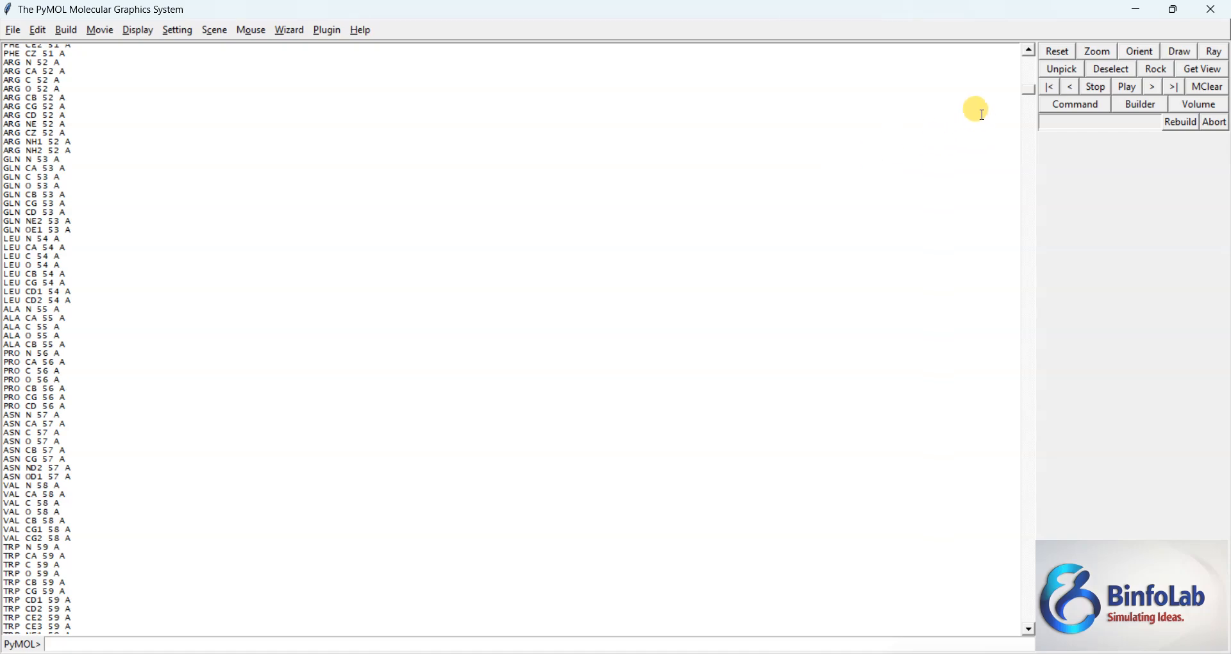
drag(1028, 94, 992, 599)
scroll(399, 425, down, 6)
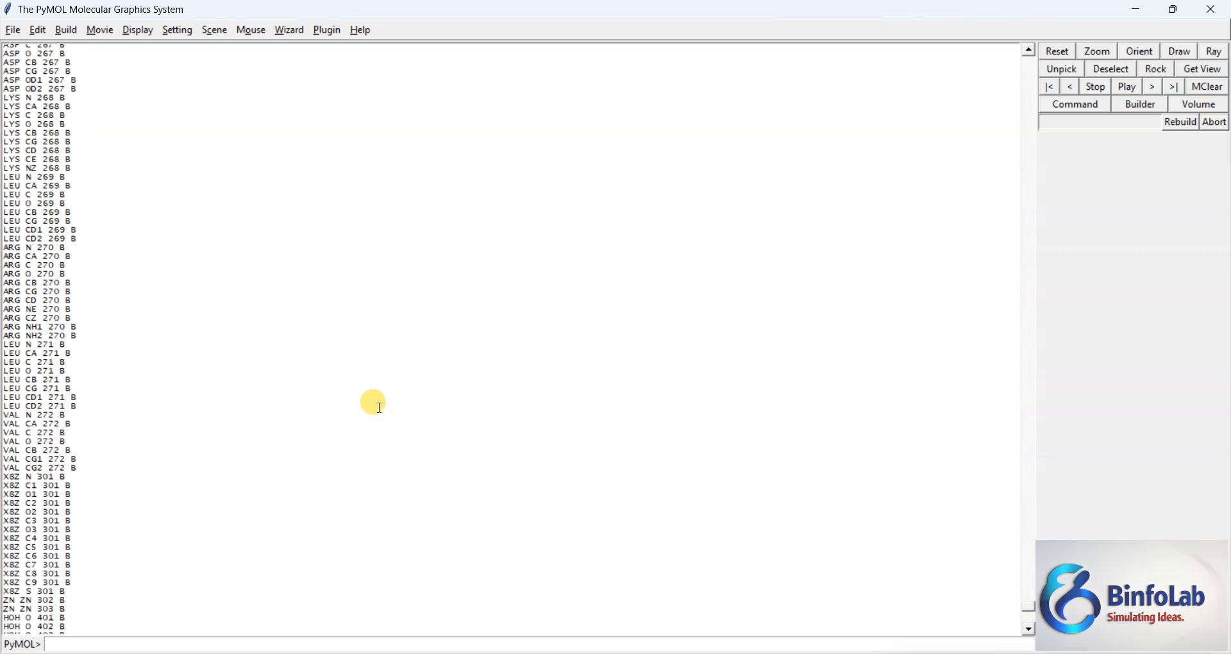
scroll(13, 411, down, 2)
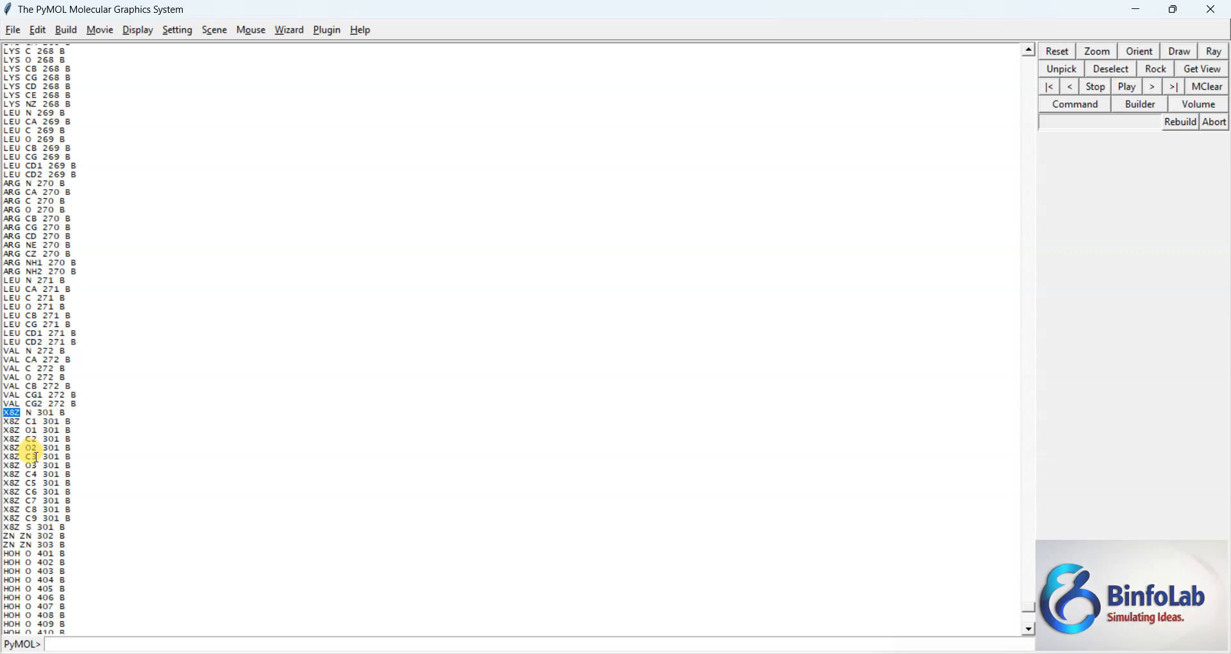
click(31, 422)
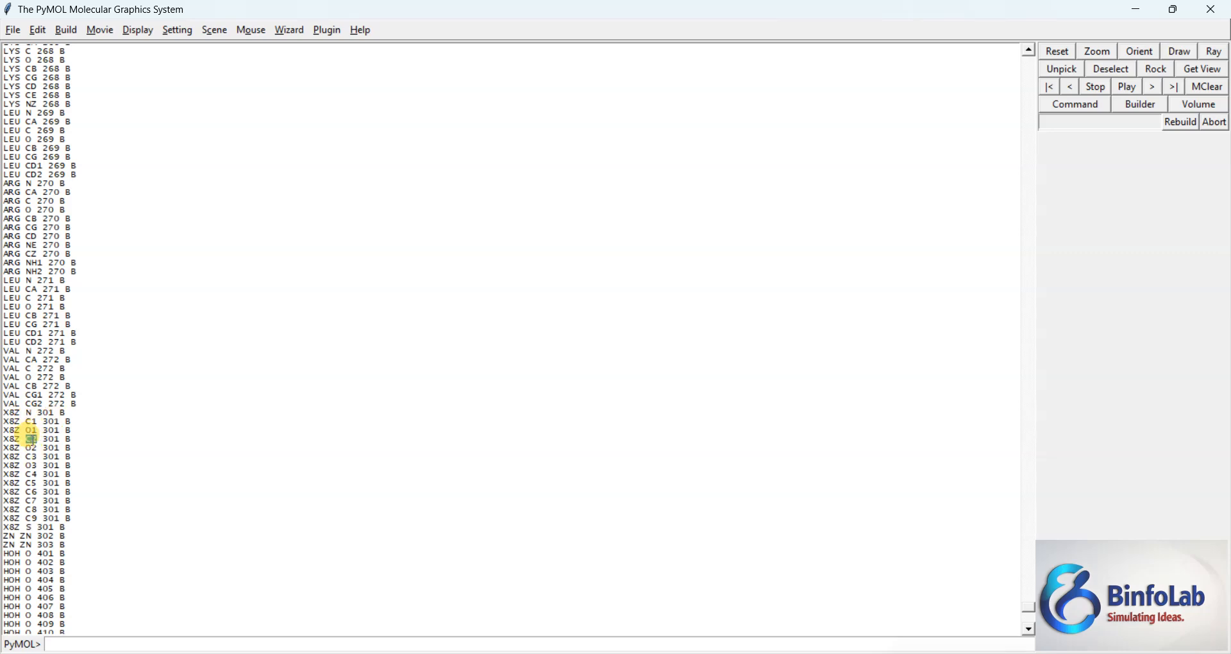
double_click(31, 449)
scroll(157, 460, down, 3)
scroll(160, 462, down, 1)
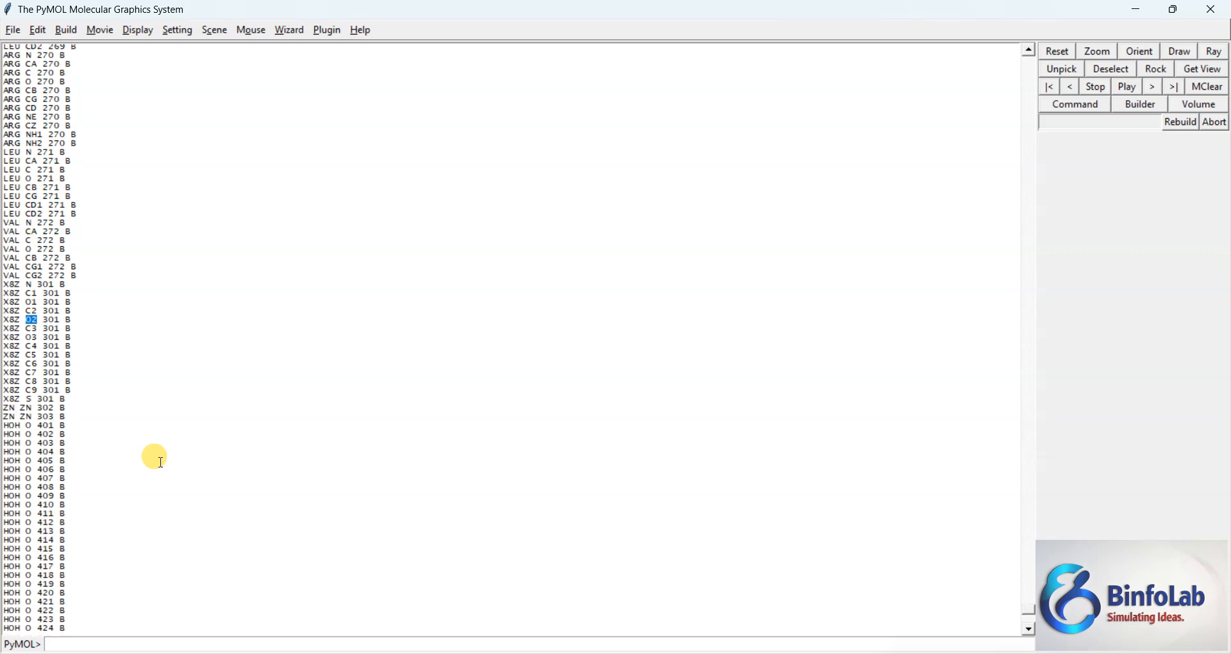
drag(69, 390, 4, 293)
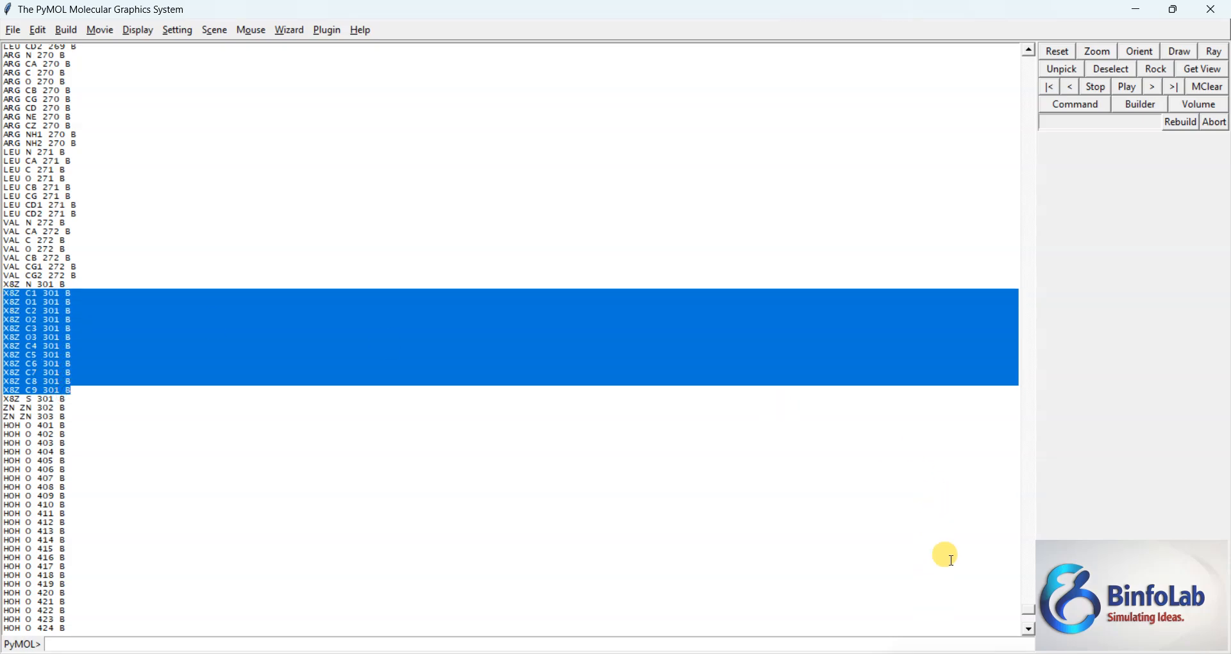
Step: Find the end of chain A in the output and examine its X8Z ligand, zinc and water entries
drag(1029, 609, 1021, 336)
scroll(103, 313, up, 5)
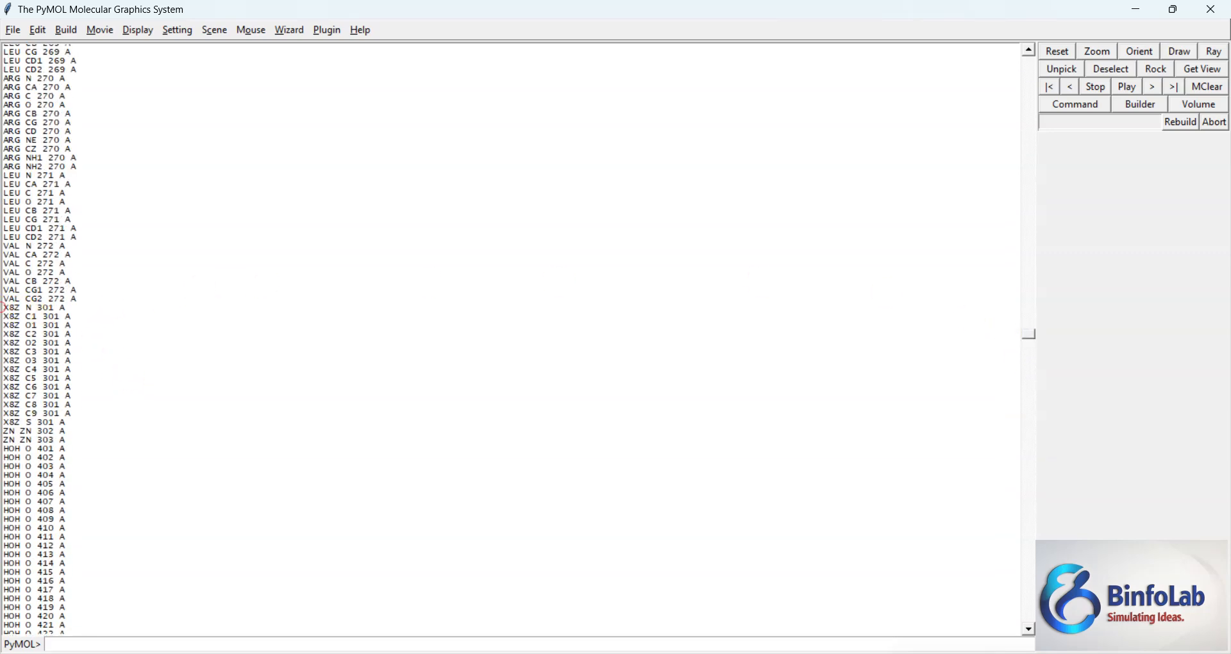
drag(22, 306, 71, 413)
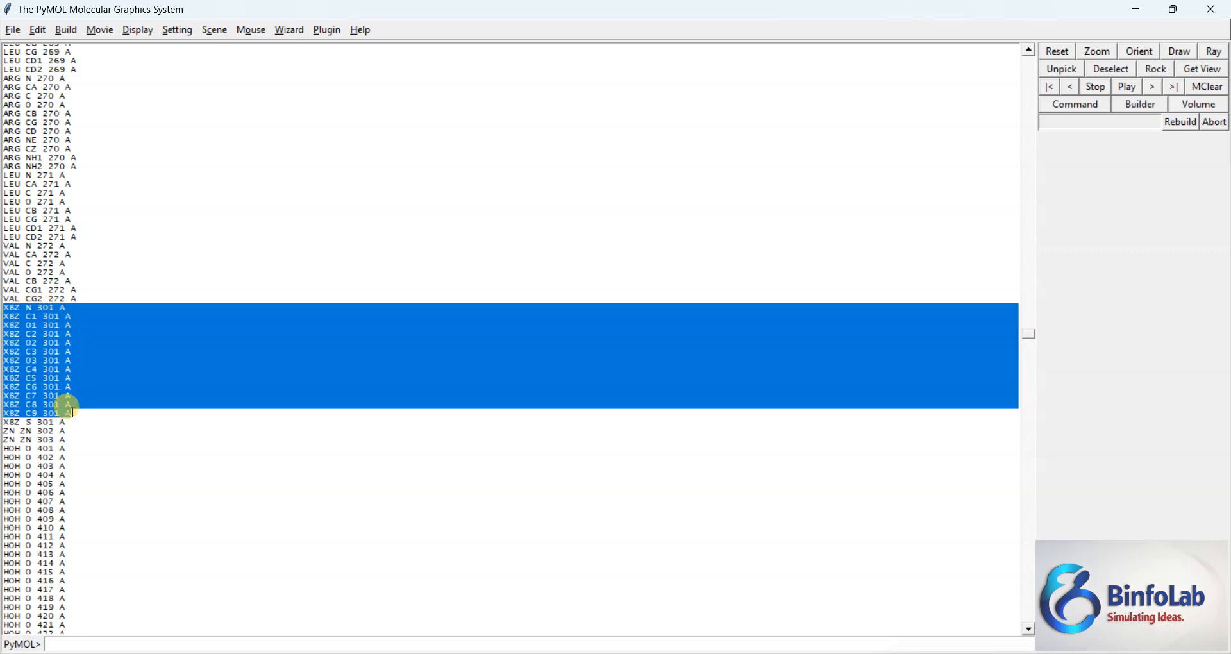
drag(11, 448, 60, 616)
drag(3, 431, 67, 440)
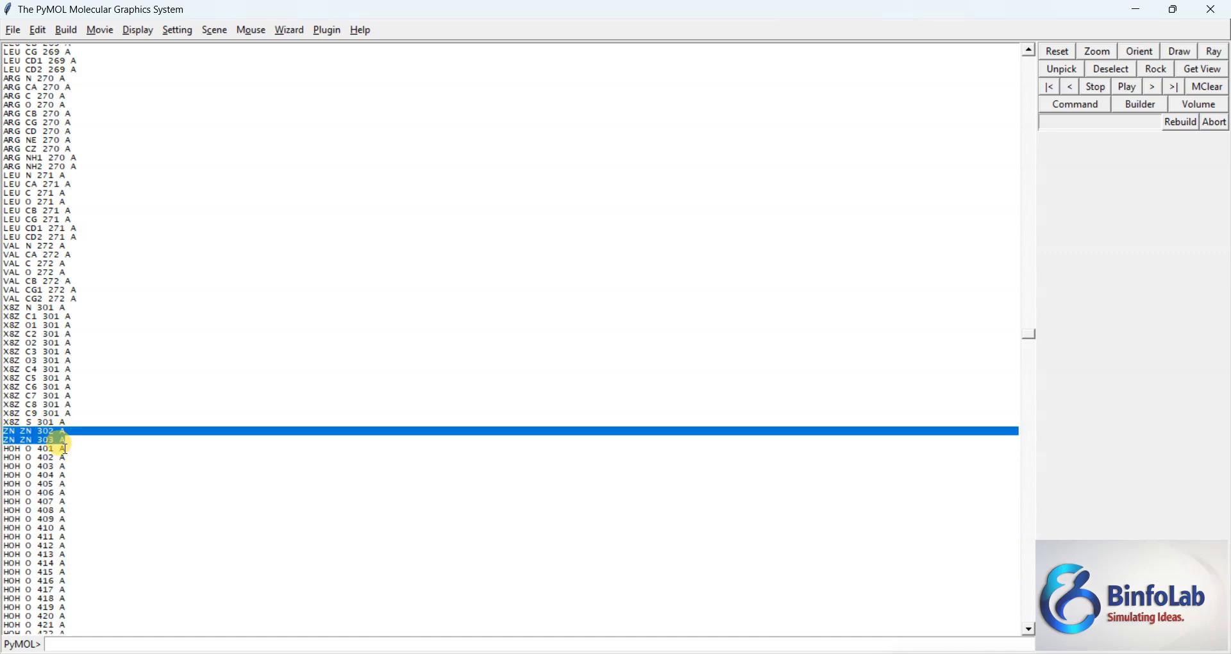
click(57, 432)
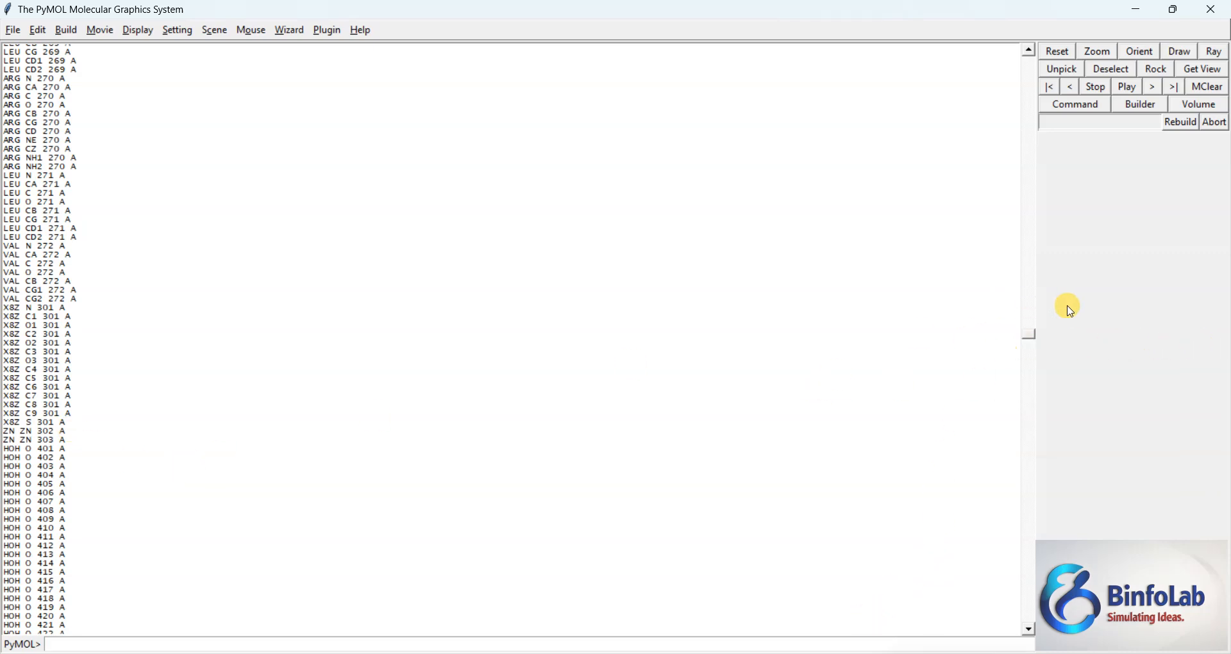
Step: Restore the PyMOL console to its smaller size and switch back to the Word document of commands
drag(1031, 334, 1030, 621)
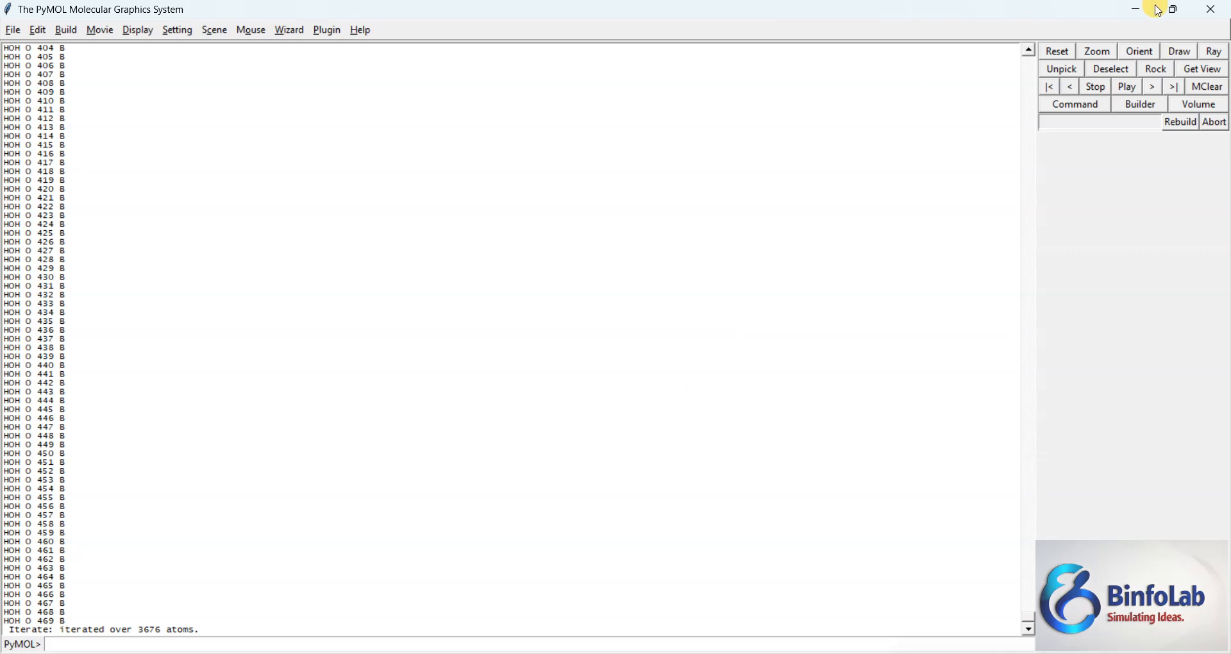
click(1175, 9)
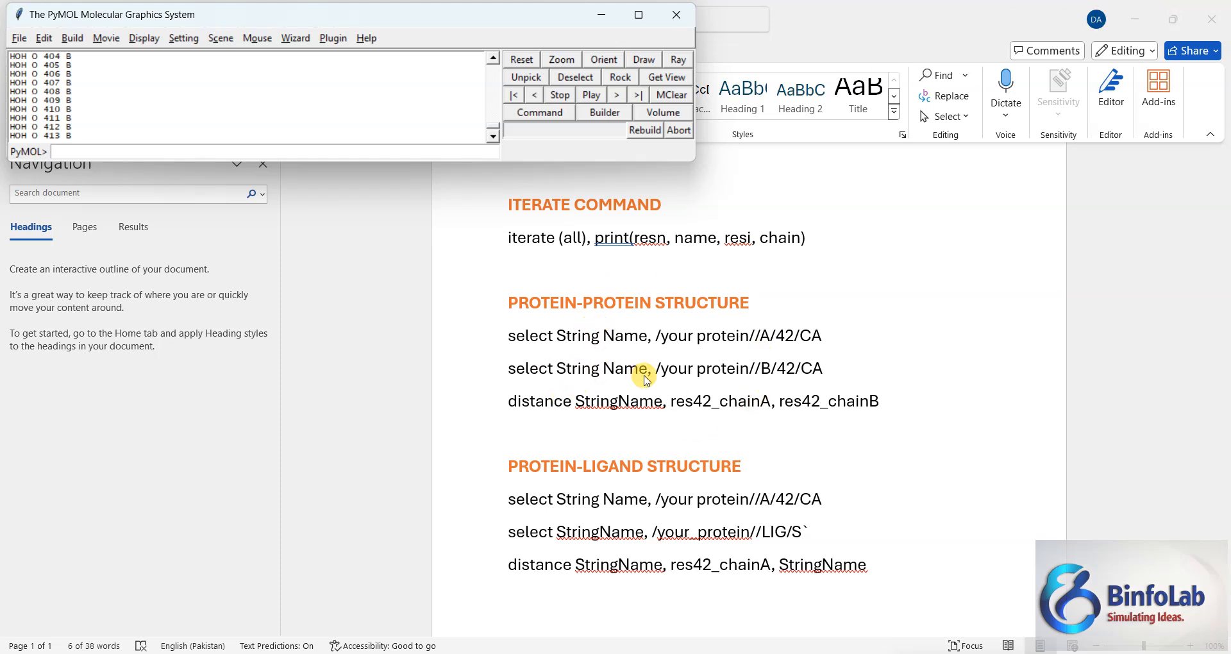
click(511, 301)
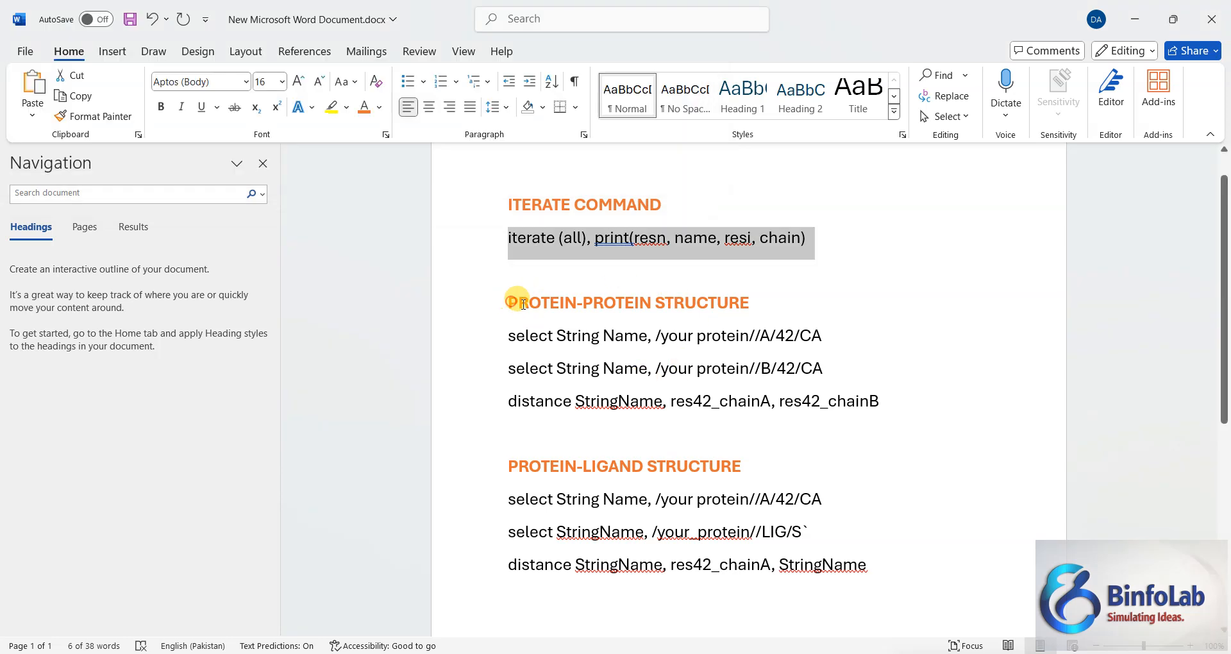
Step: Examine the protein-protein structure heading and the chain and CA atom parts of the chain A select command
click(511, 303)
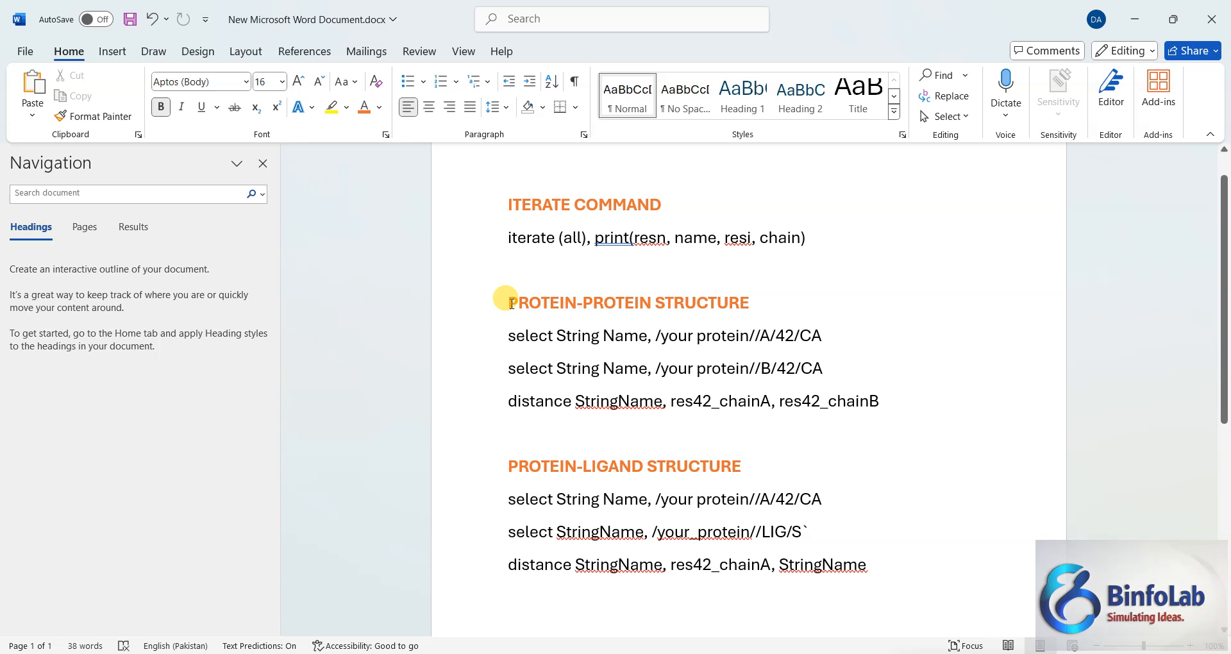
drag(511, 303, 715, 304)
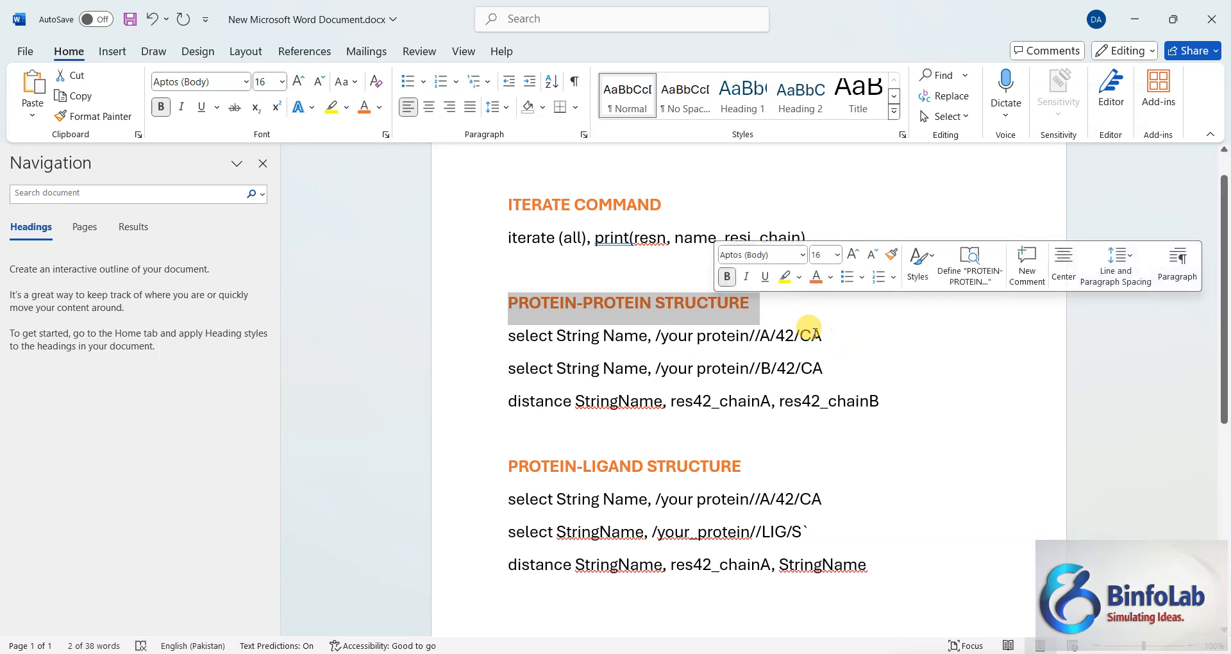
drag(800, 336, 820, 336)
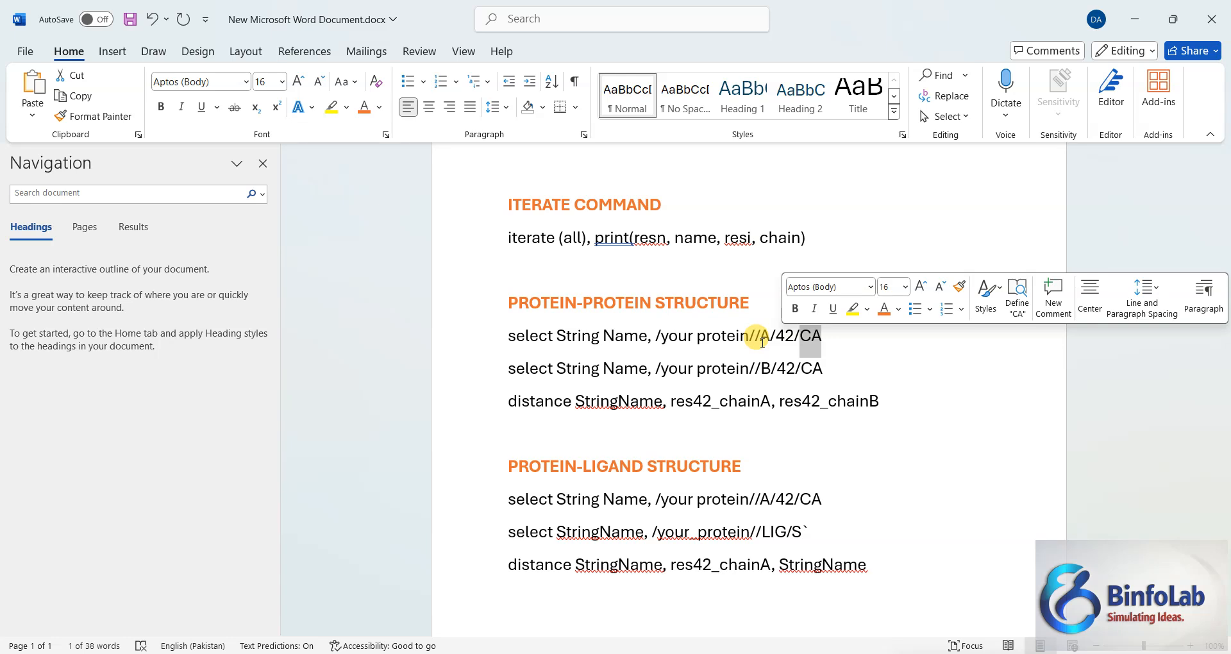
click(762, 341)
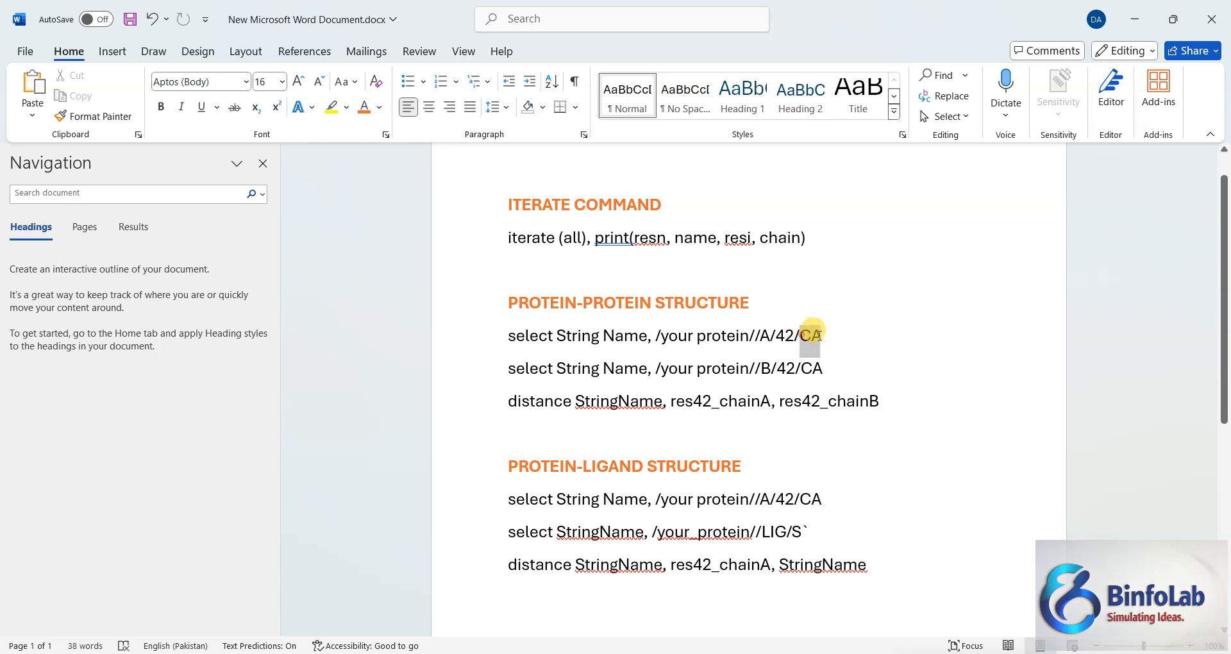
click(821, 335)
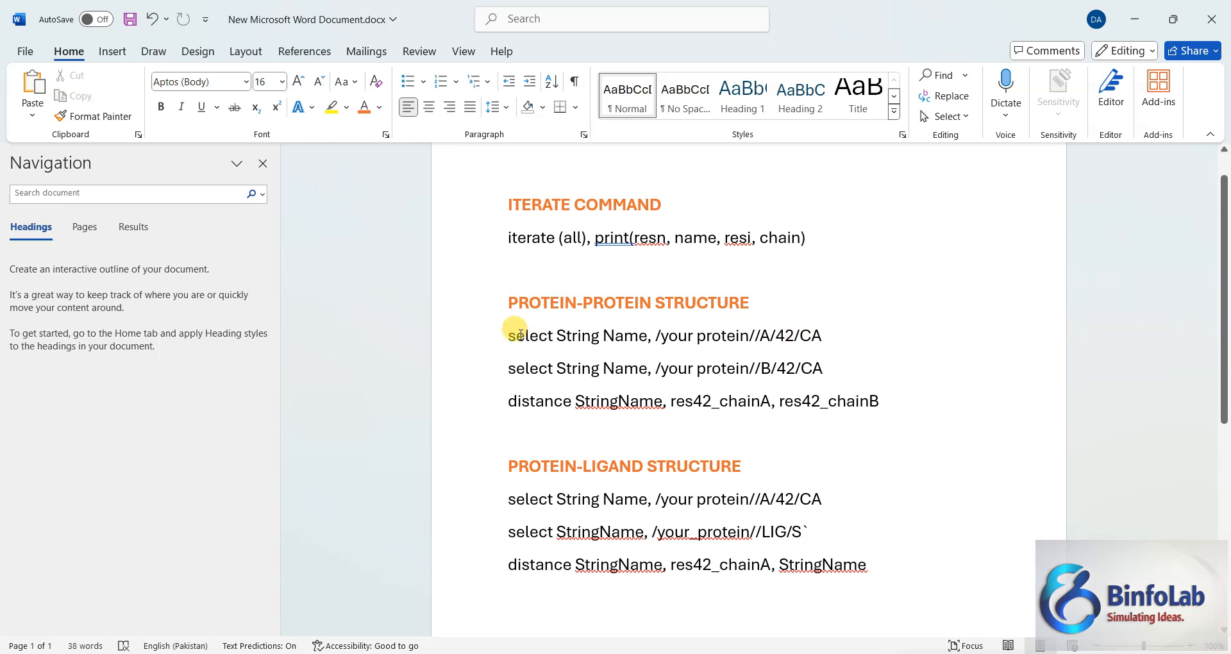
Step: Copy the protein-protein chain A select command from the Word document into the command line of the PyMOL console
drag(509, 335, 833, 335)
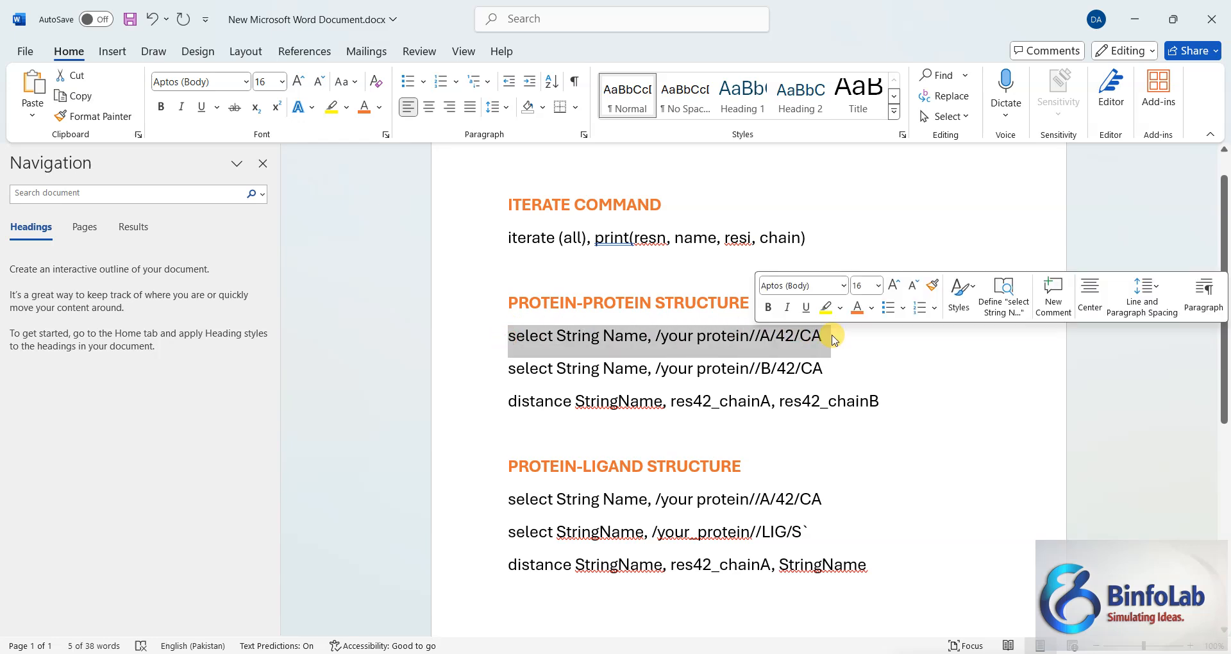
key(ctrl+c)
mouse_move(867, 653)
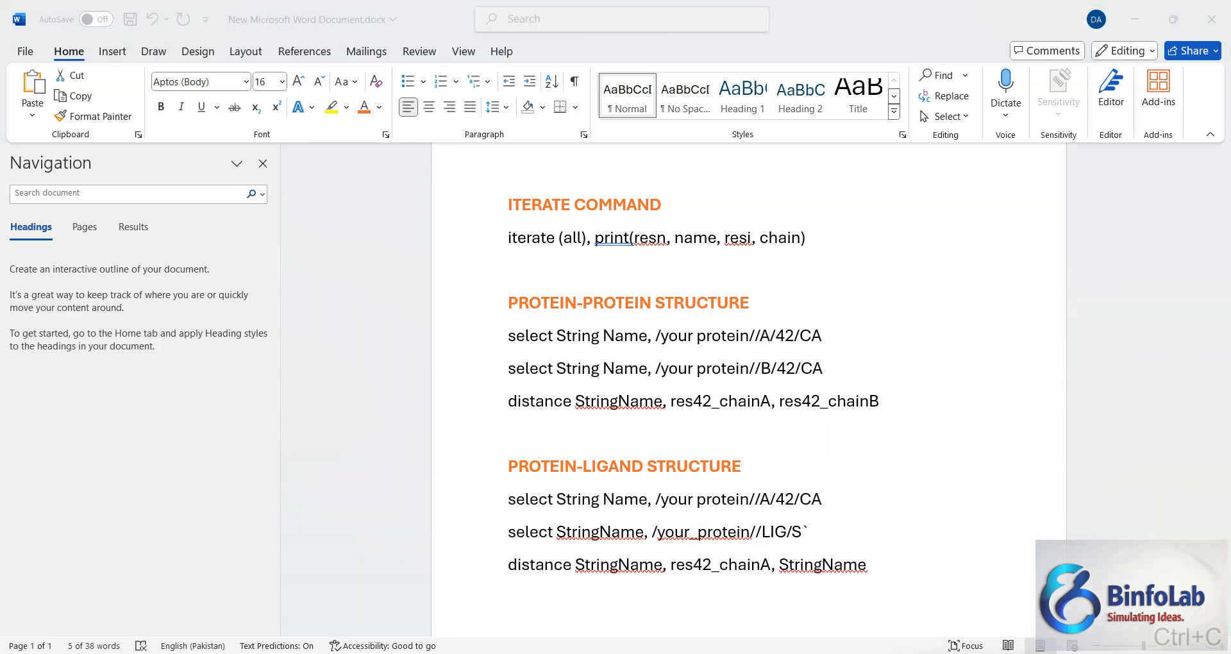
click(811, 624)
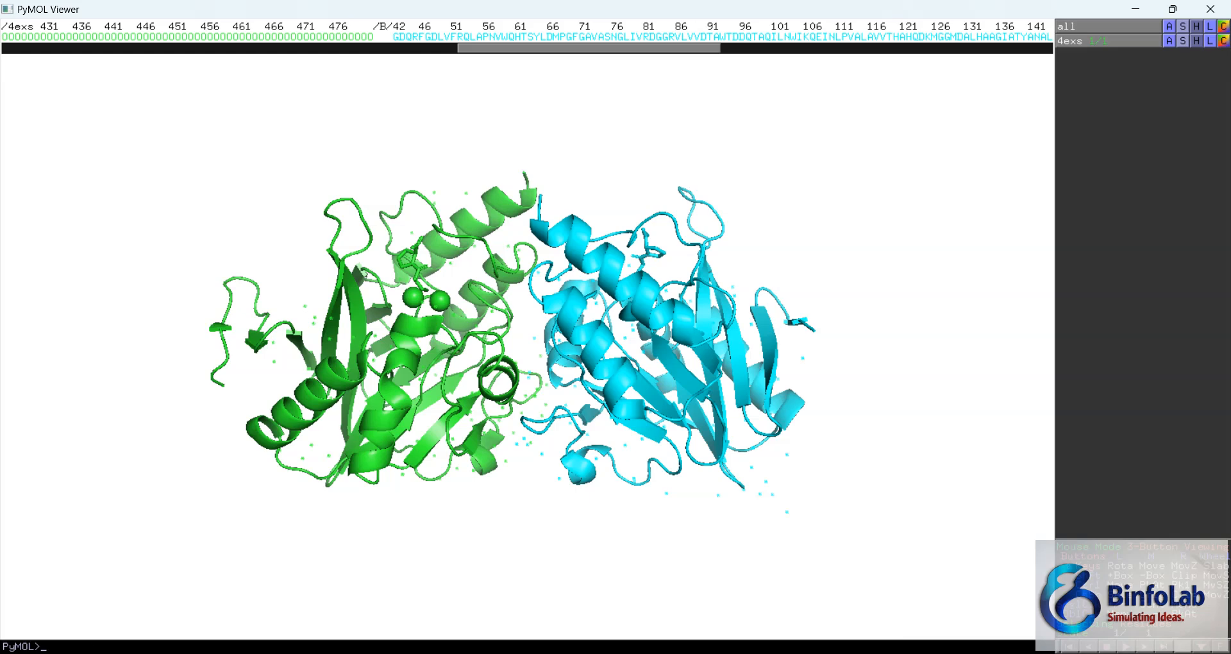
mouse_move(873, 653)
click(897, 622)
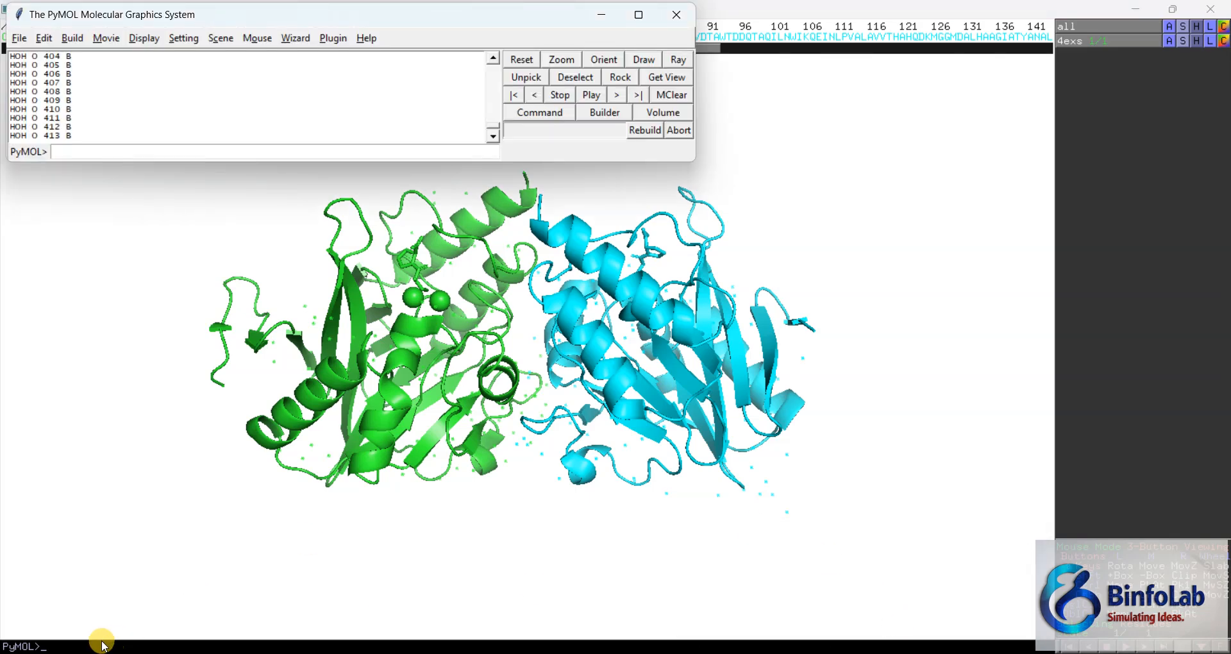
click(95, 150)
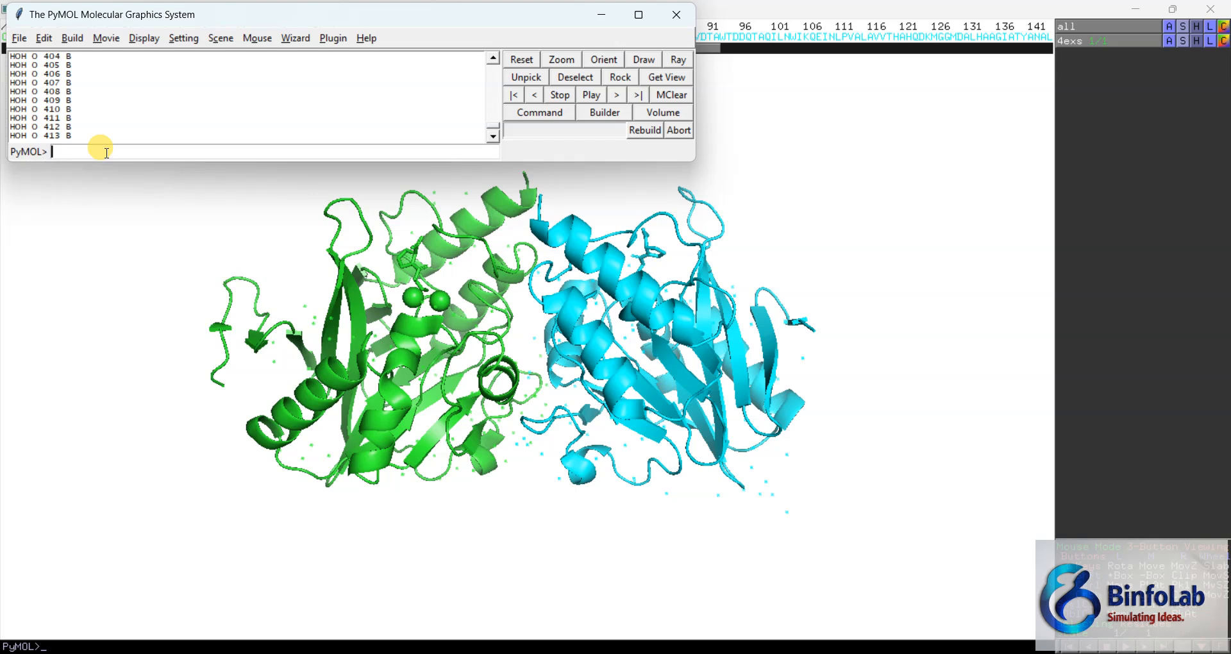
key(ctrl+v)
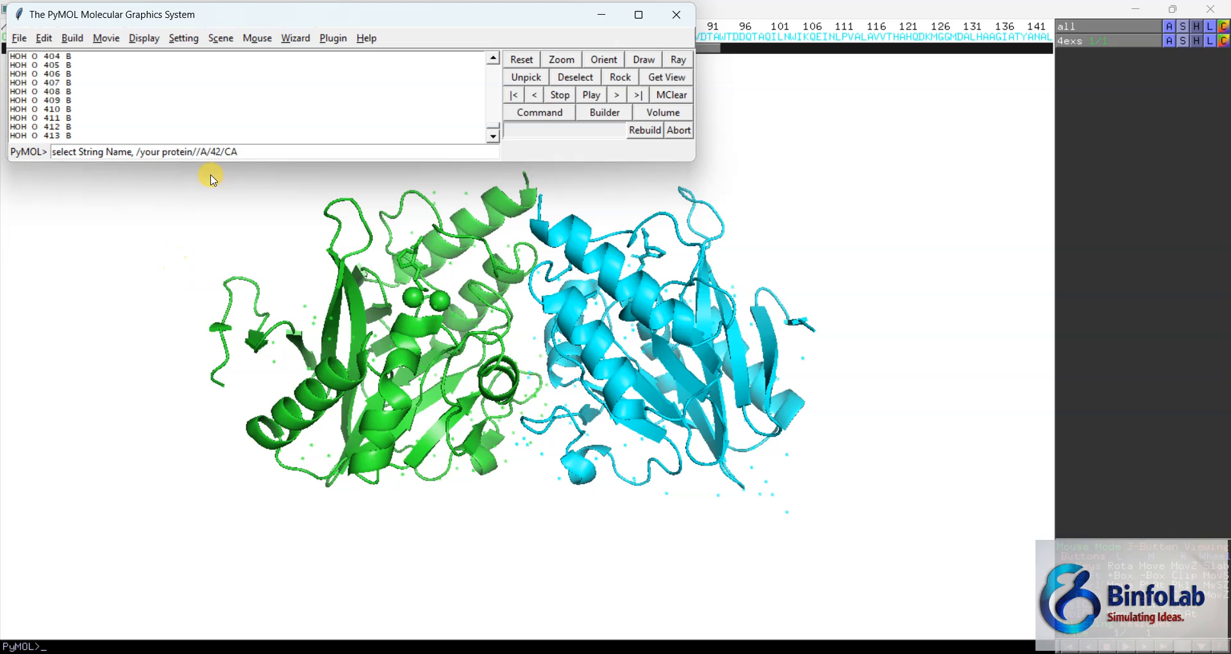
Step: In the pasted chain A select command, set the residue number to 43 and replace the protein placeholder with 4EXS
drag(218, 153, 219, 152)
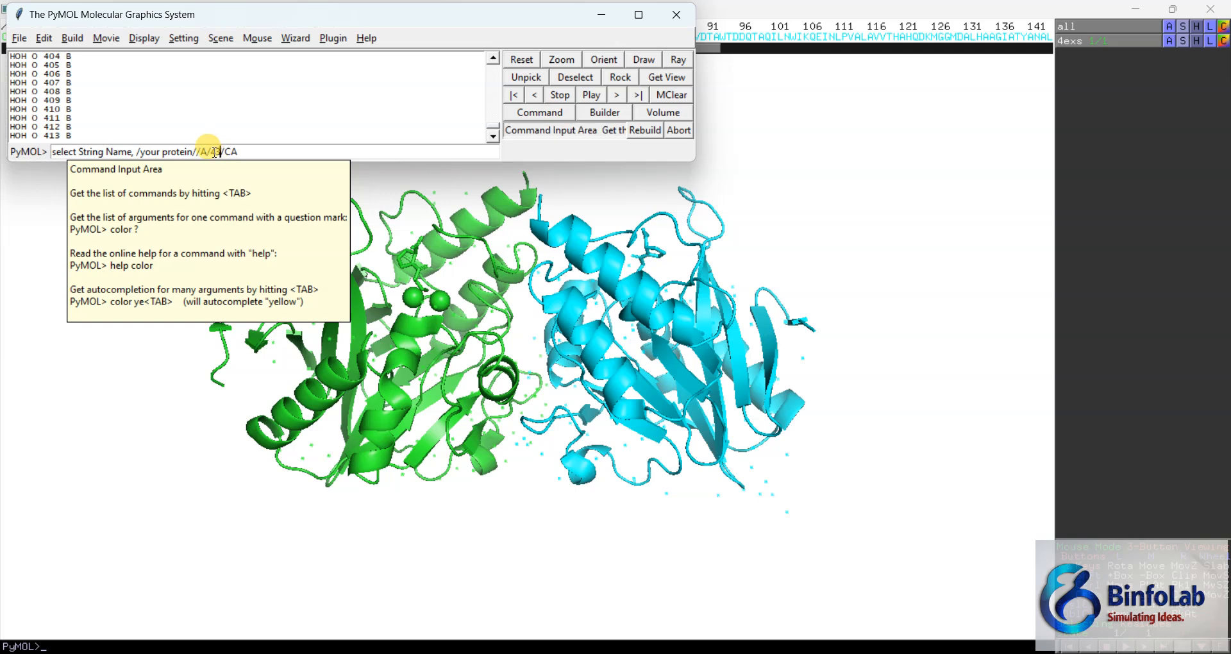
drag(200, 152, 205, 152)
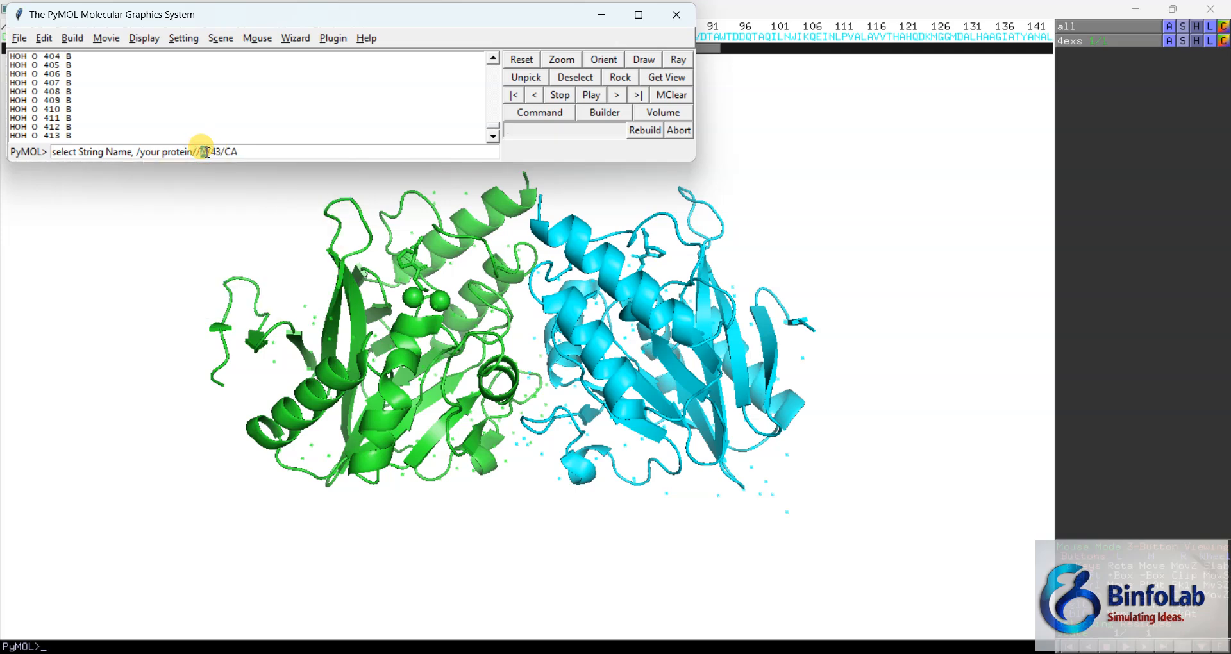
click(240, 152)
drag(225, 152, 236, 152)
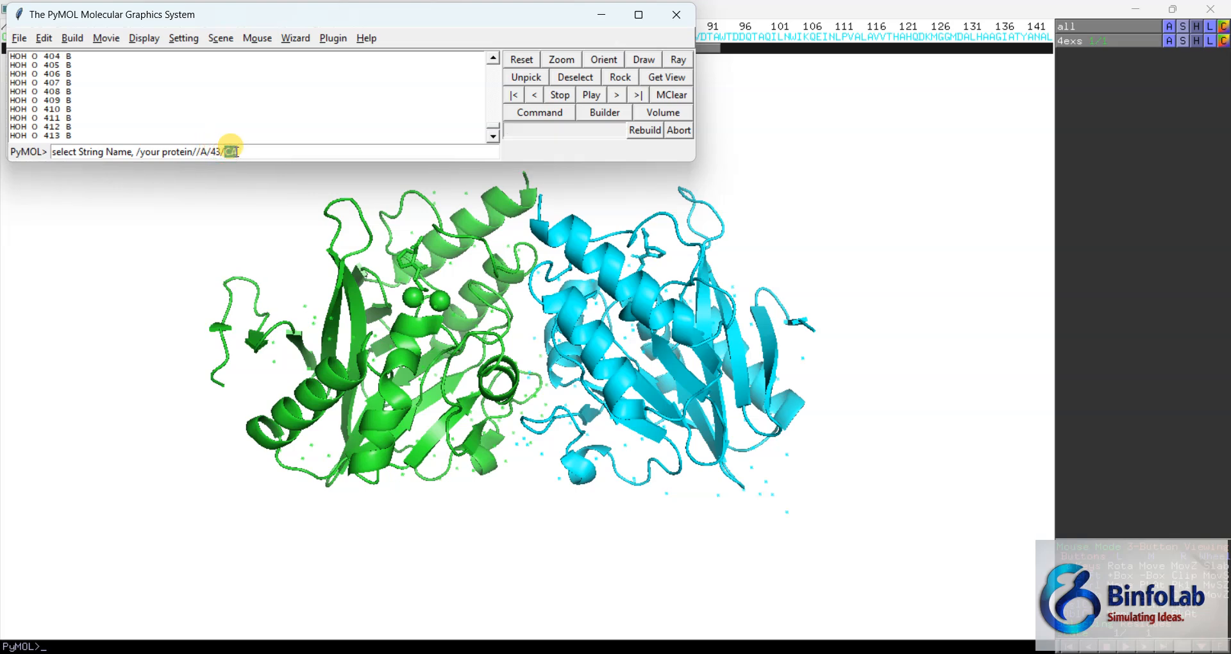
click(143, 152)
drag(142, 152, 193, 152)
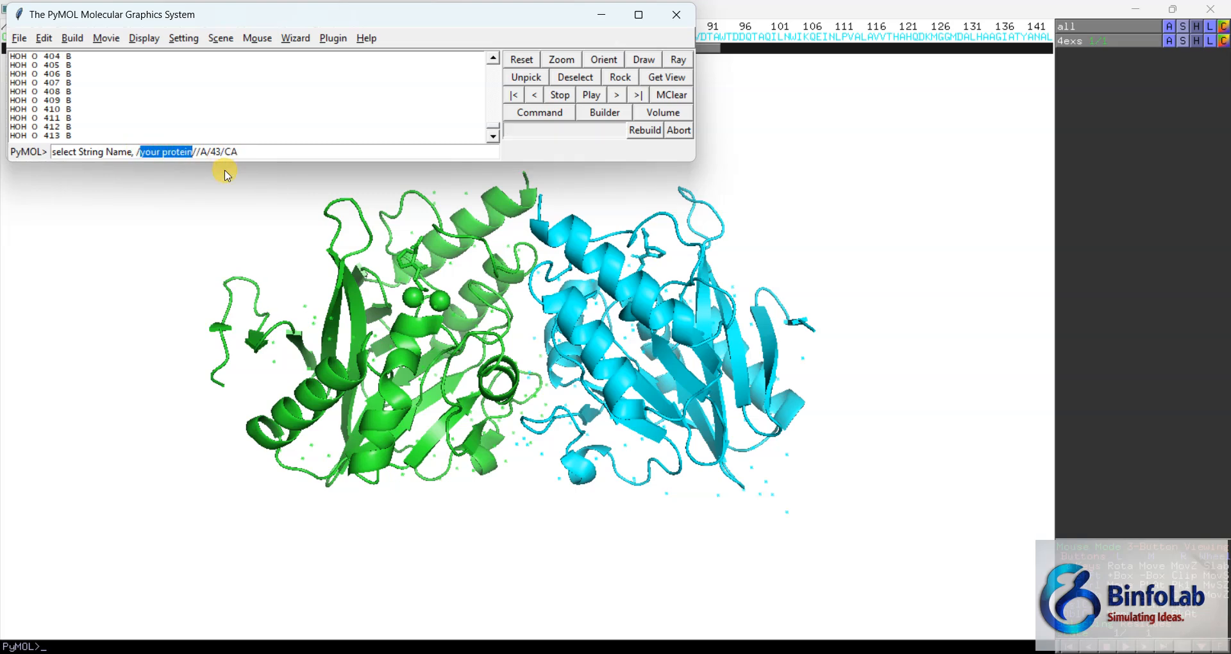
text(4EXS)
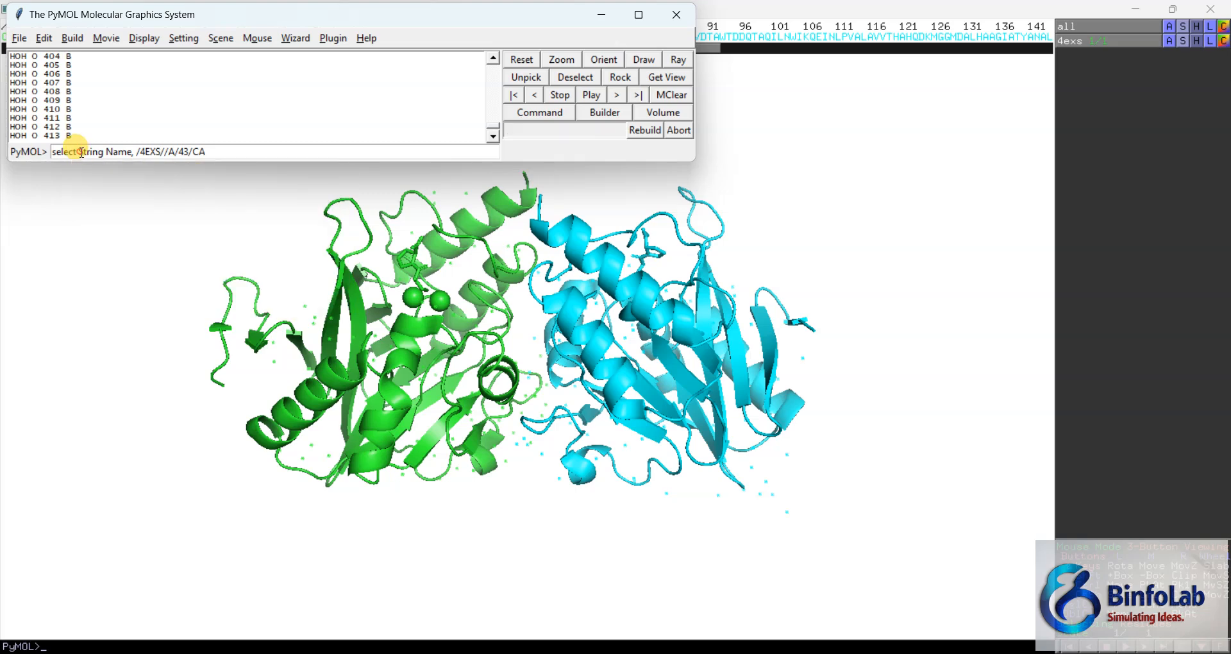
Step: Name the selection 43_A and run select 43_A, /4EXS//A/43/CA
drag(78, 151, 131, 151)
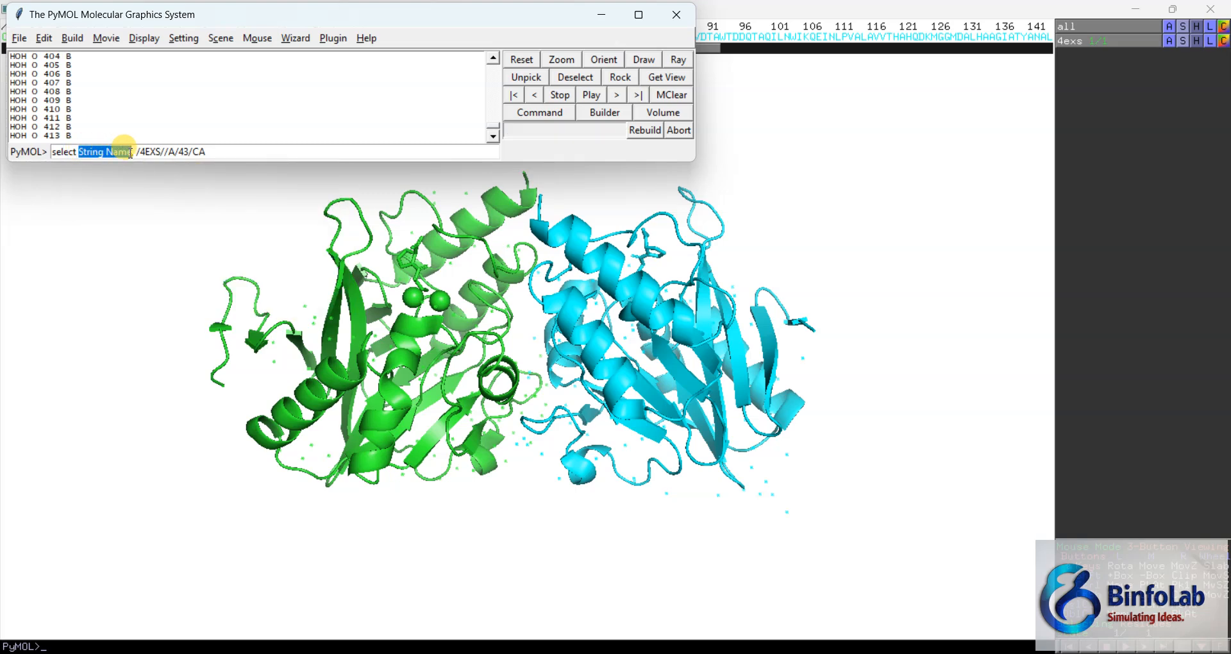
text(43,)
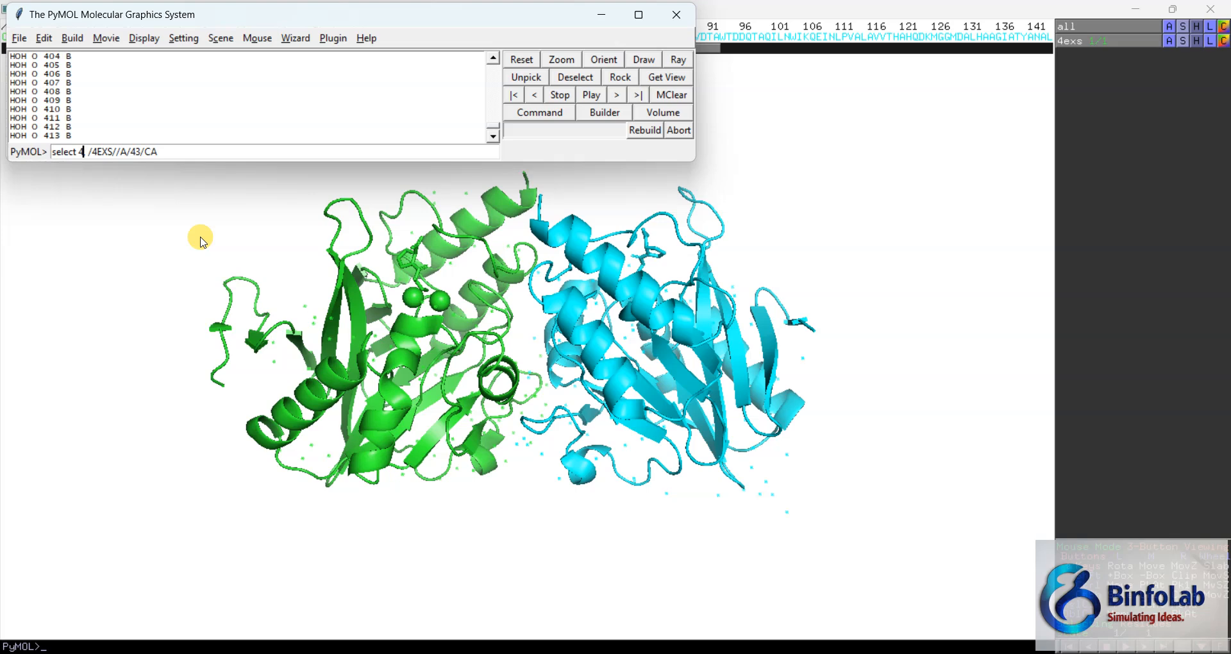
key(BackSpace)
text(_A)
text(,)
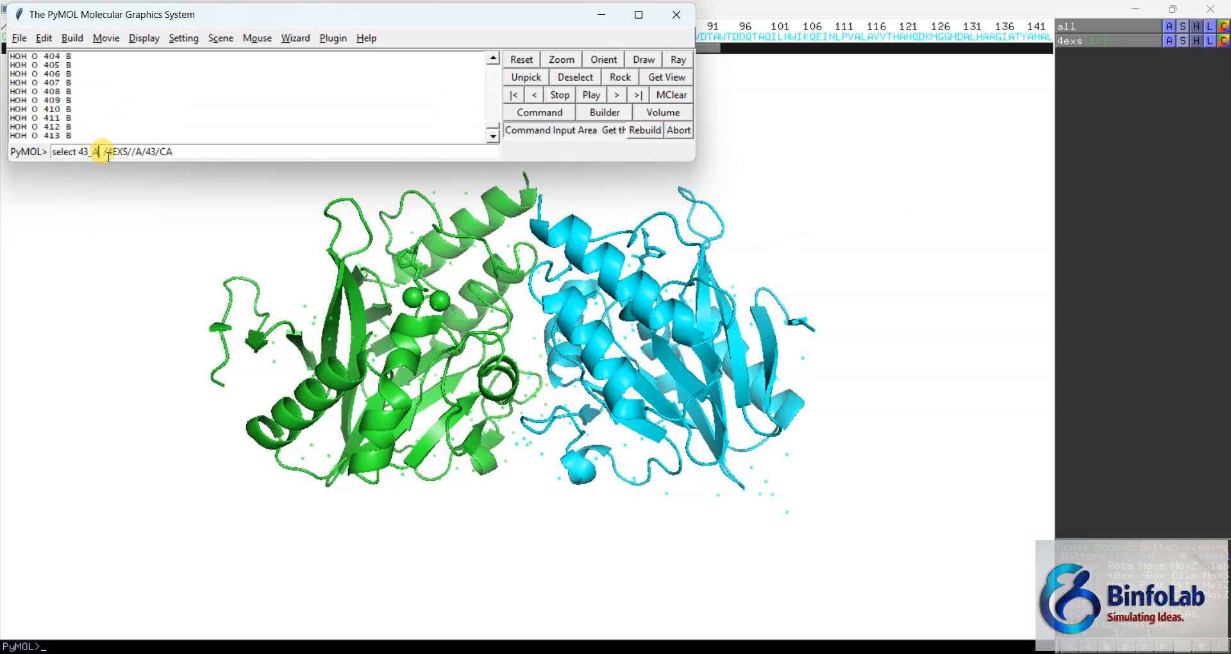
click(215, 151)
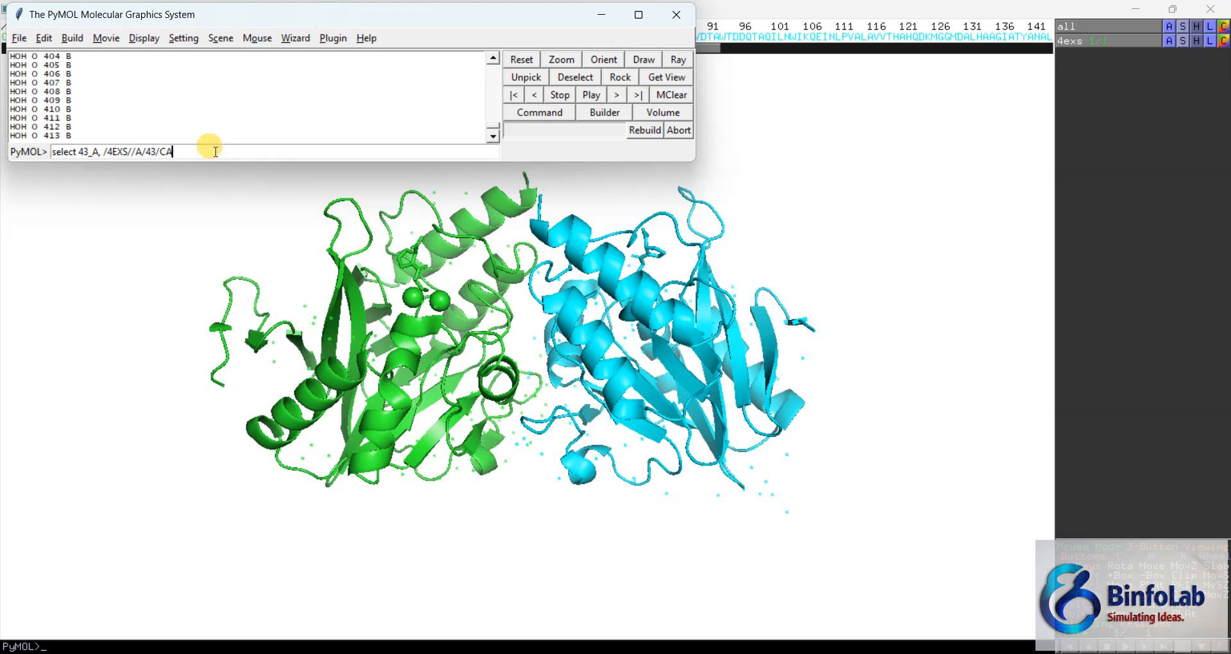
key(Return)
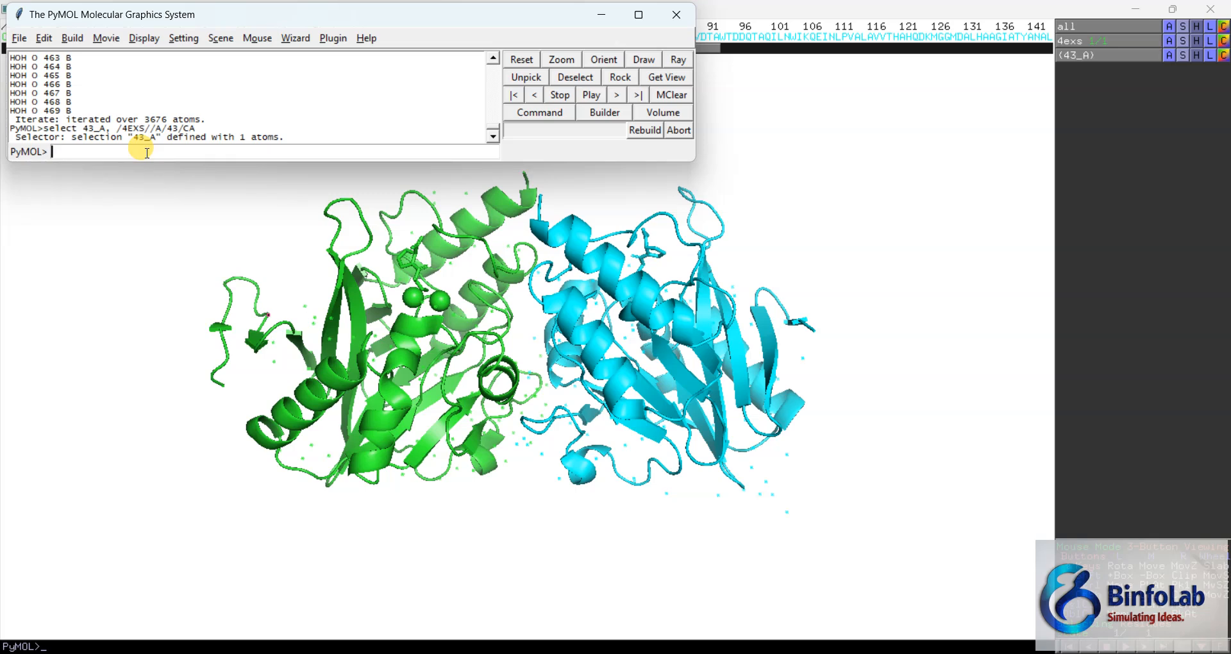
Step: Insert the copied select command again and change its residue number to 43 and its chain to B
key(ctrl+v)
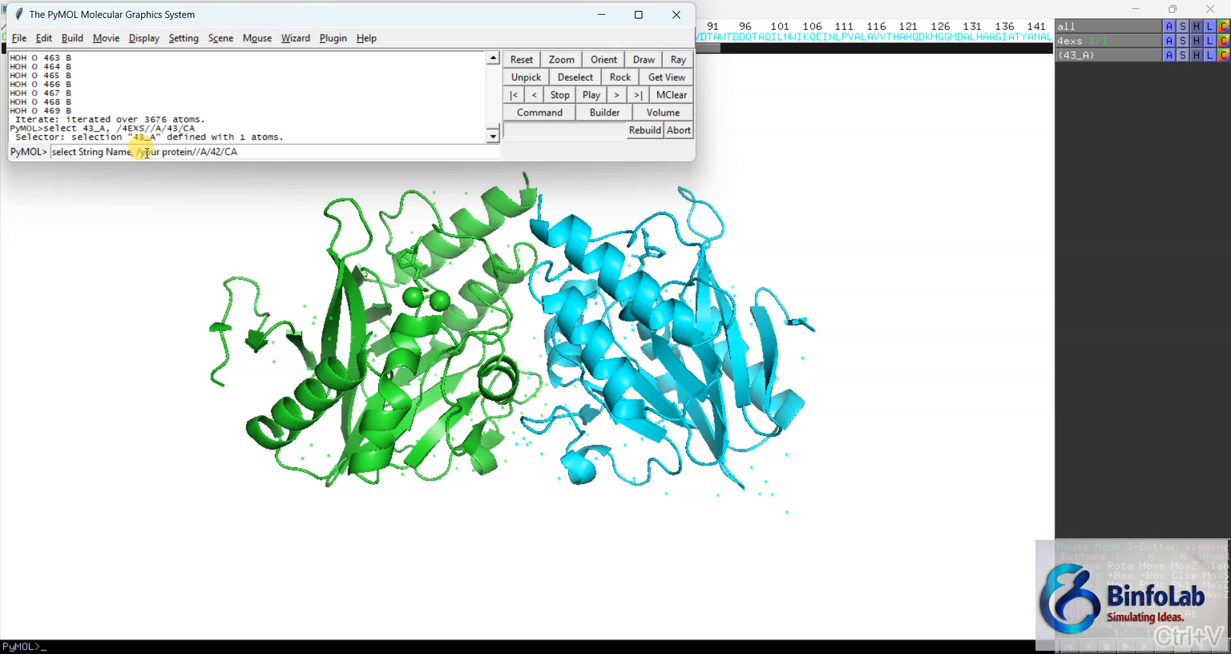
click(220, 152)
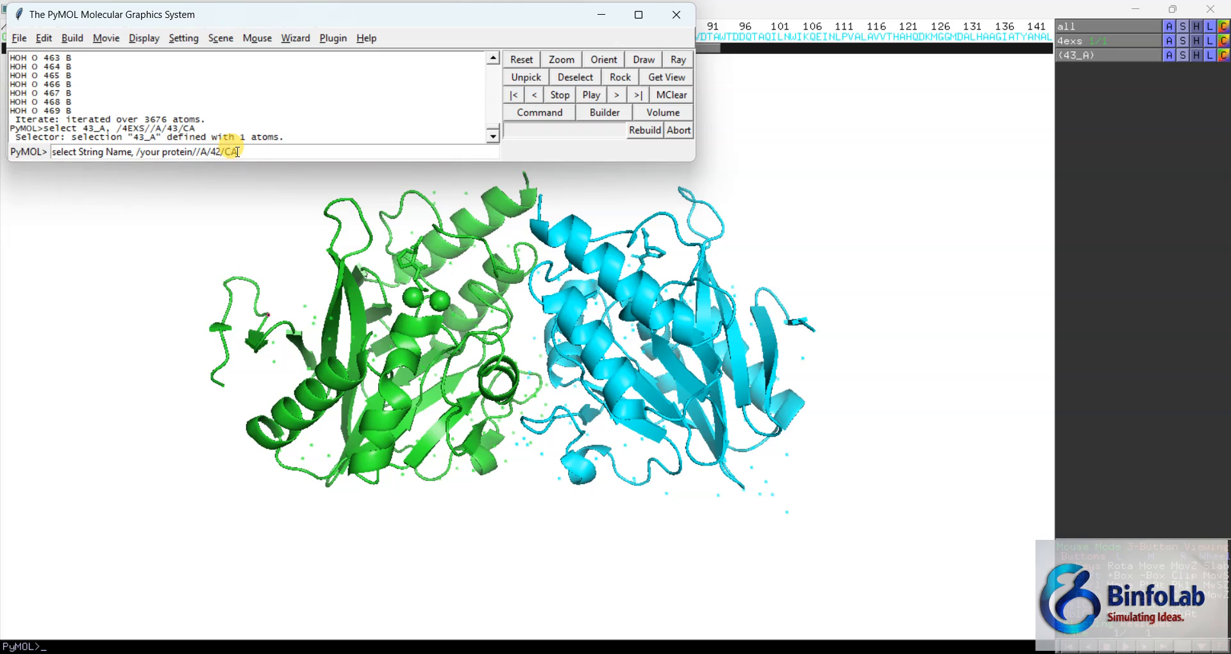
key(BackSpace)
text(3)
key(Left)
key(Left)
key(Left)
key(BackSpace)
text(b)
key(BackSpace)
text(B)
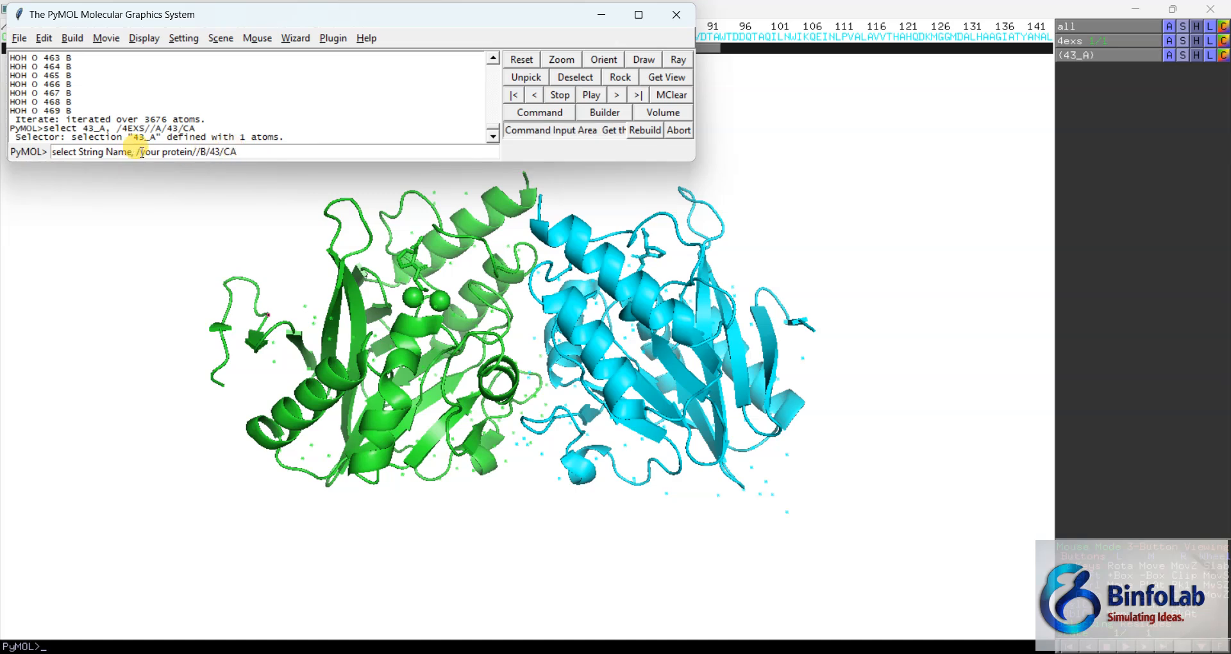
Step: Fill in protein 4EXS and selection name 43_B, run select 43_B, /4EXS//B/43/CA, and review the selector messages
drag(139, 152, 191, 152)
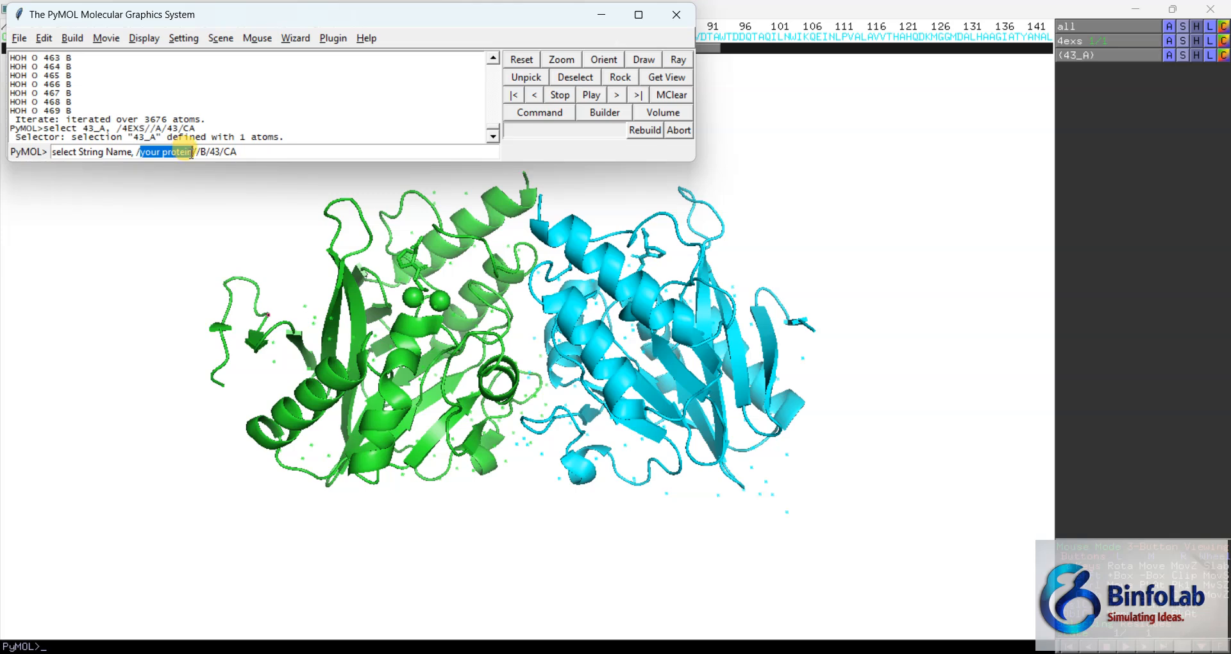
text(4EXS)
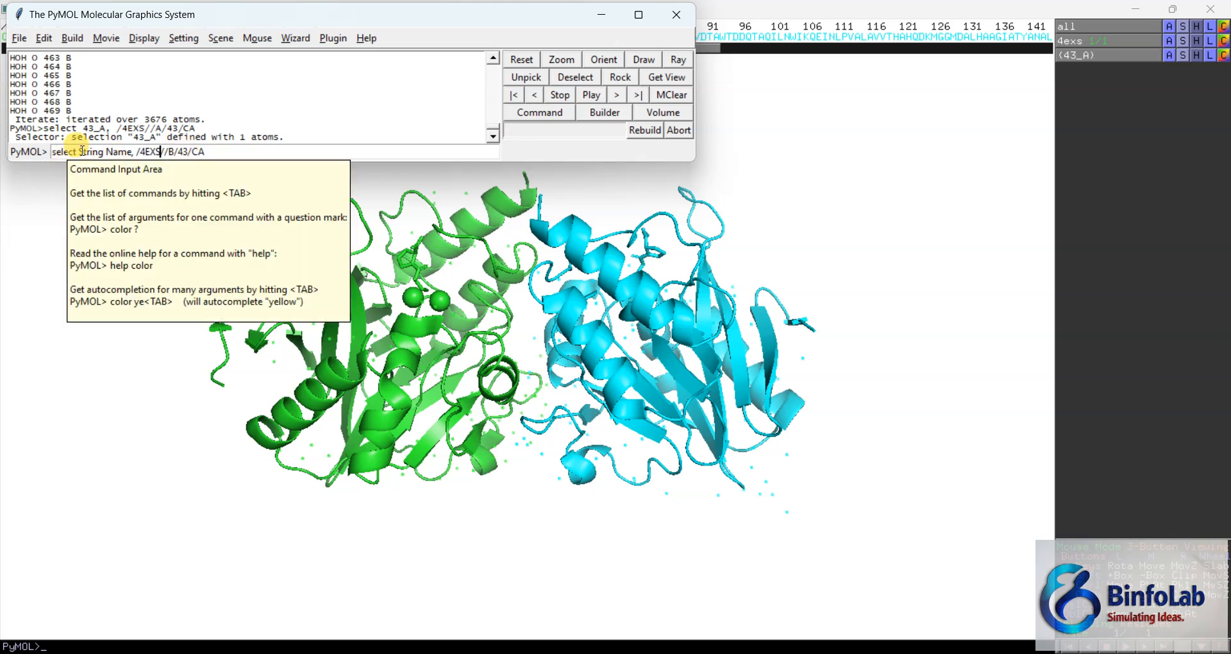
drag(80, 152, 132, 152)
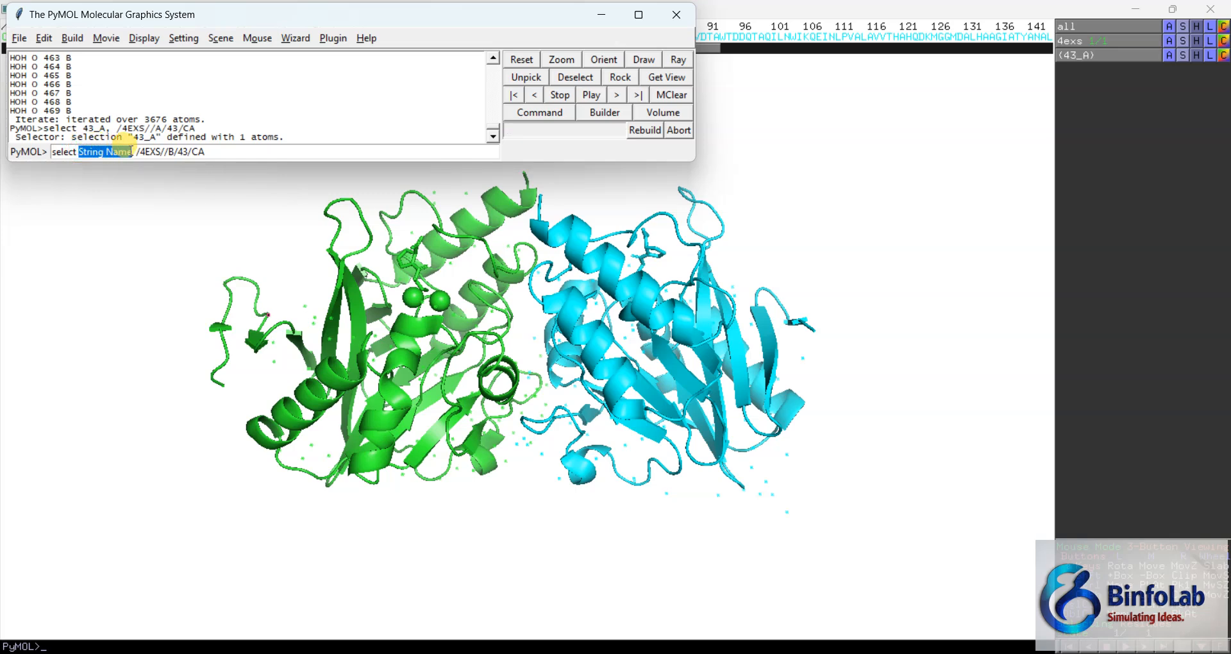
text(43,)
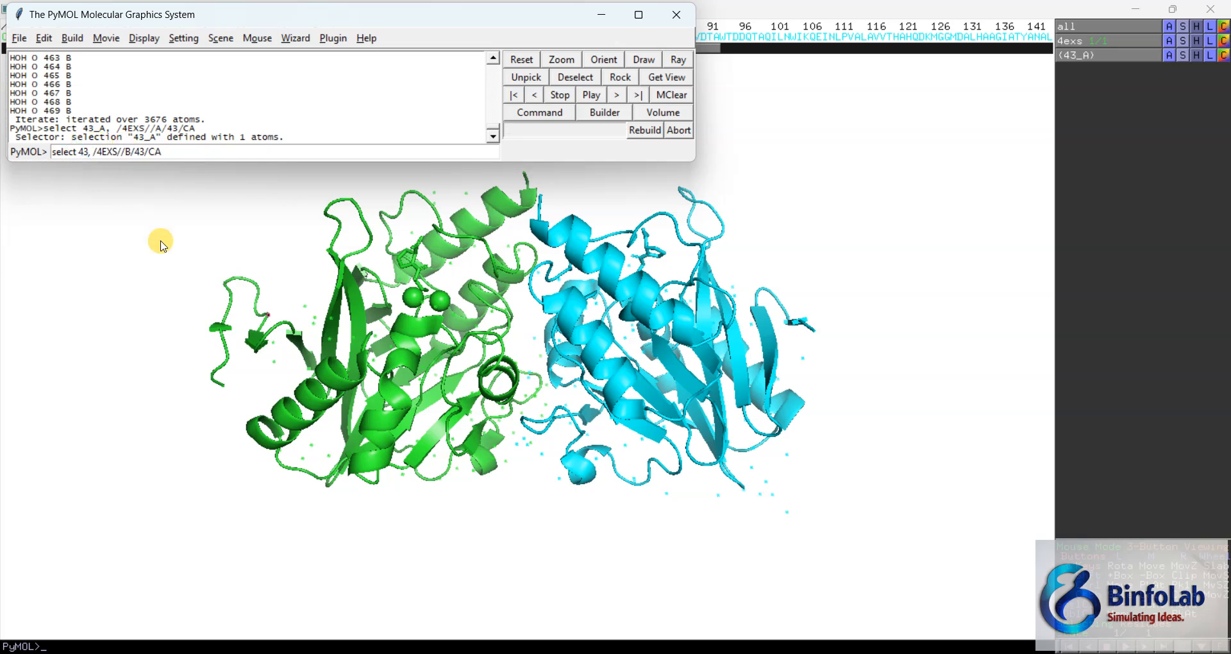
text(_b)
key(BackSpace)
text(B)
key(Return)
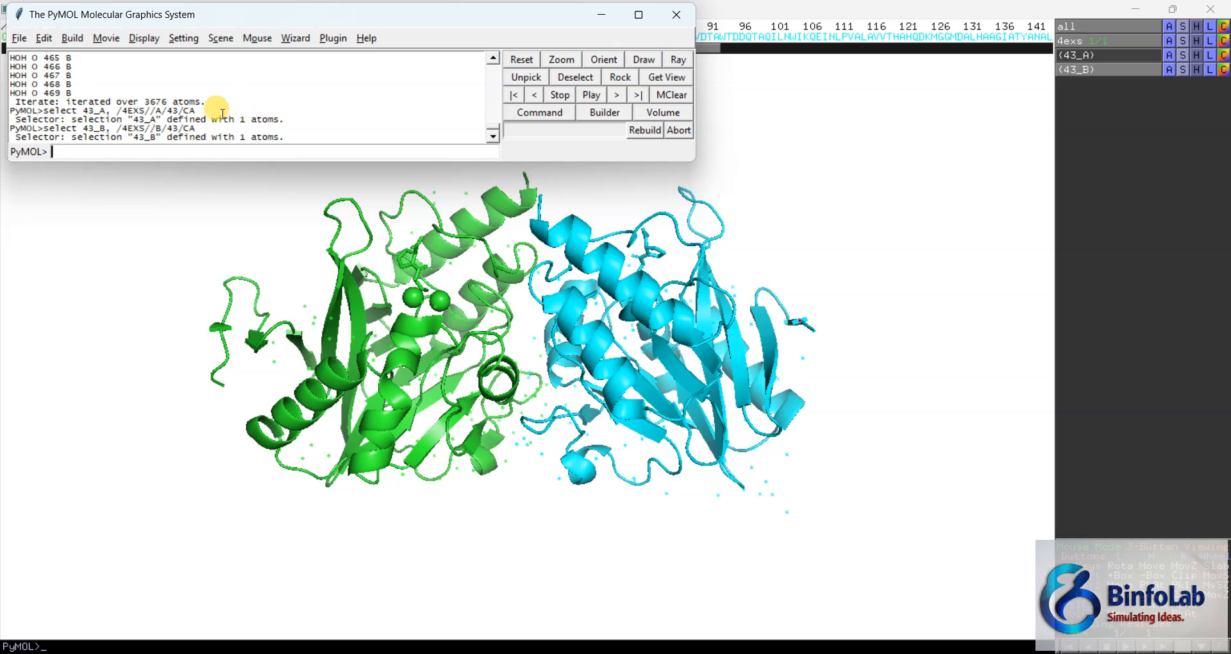
drag(166, 120, 286, 118)
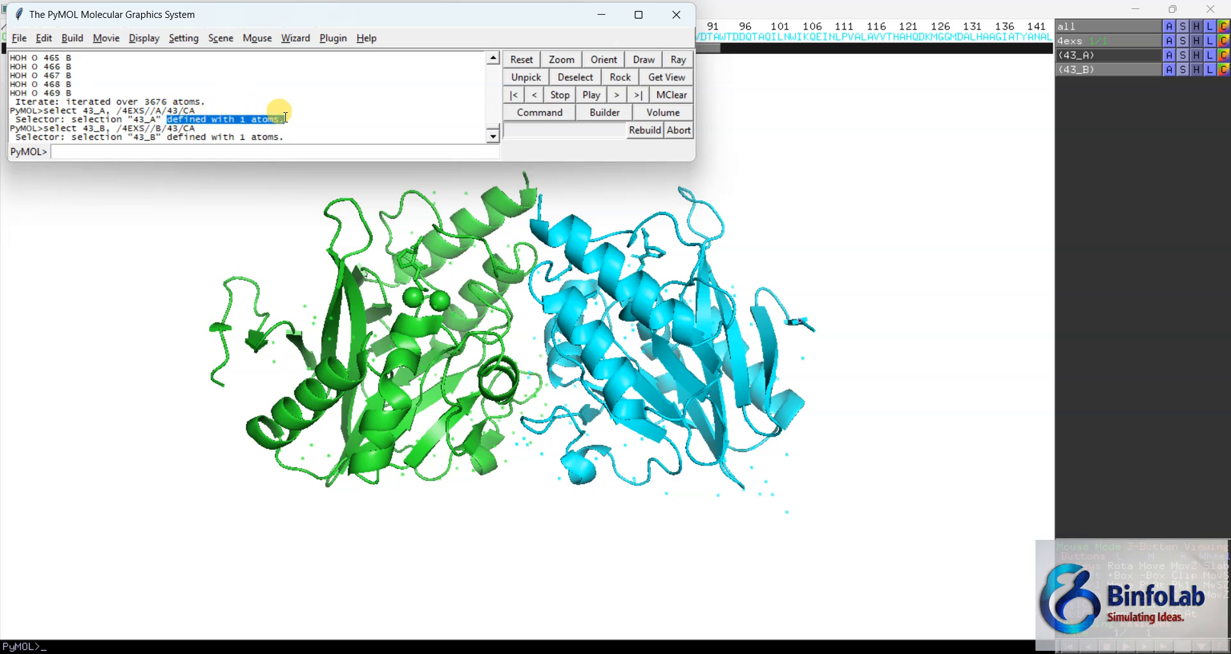
double_click(245, 137)
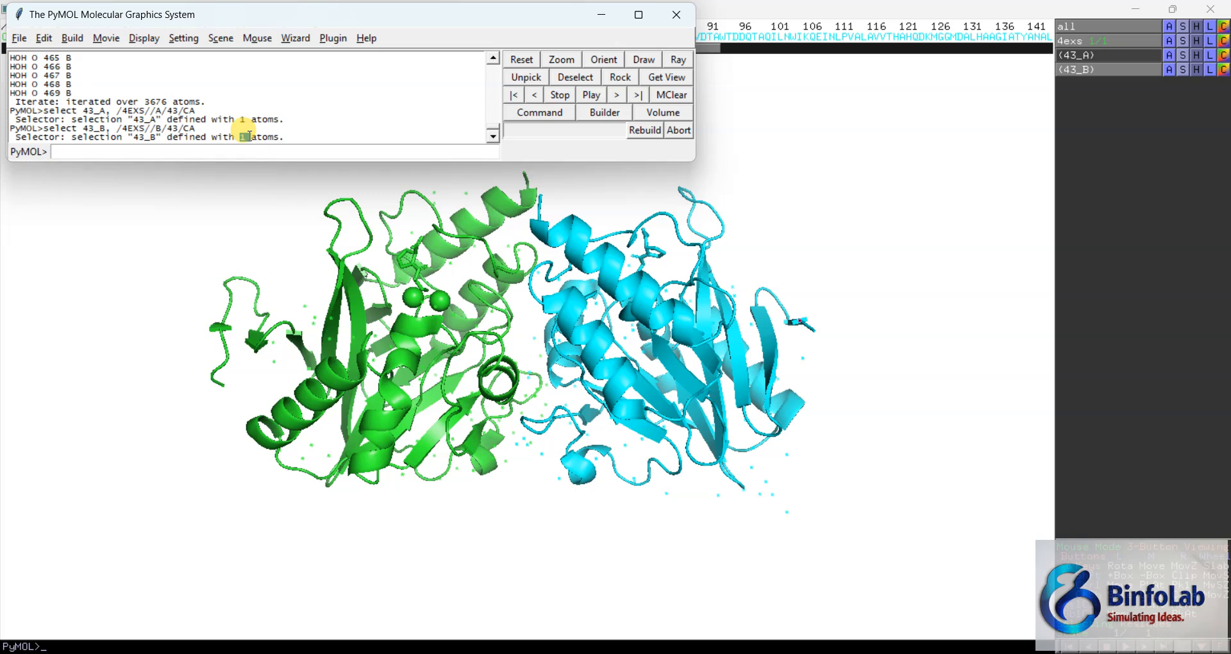
click(291, 137)
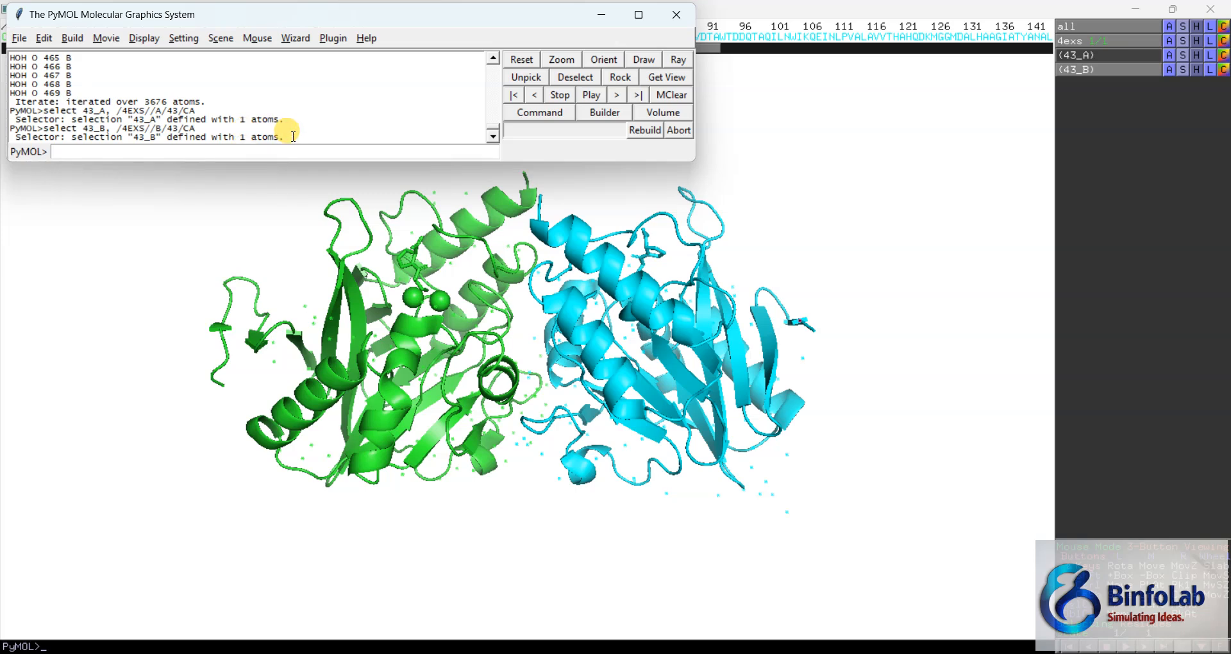
Step: Copy the protein-protein distance command from the Word document into the command line of the PyMOL console
click(788, 520)
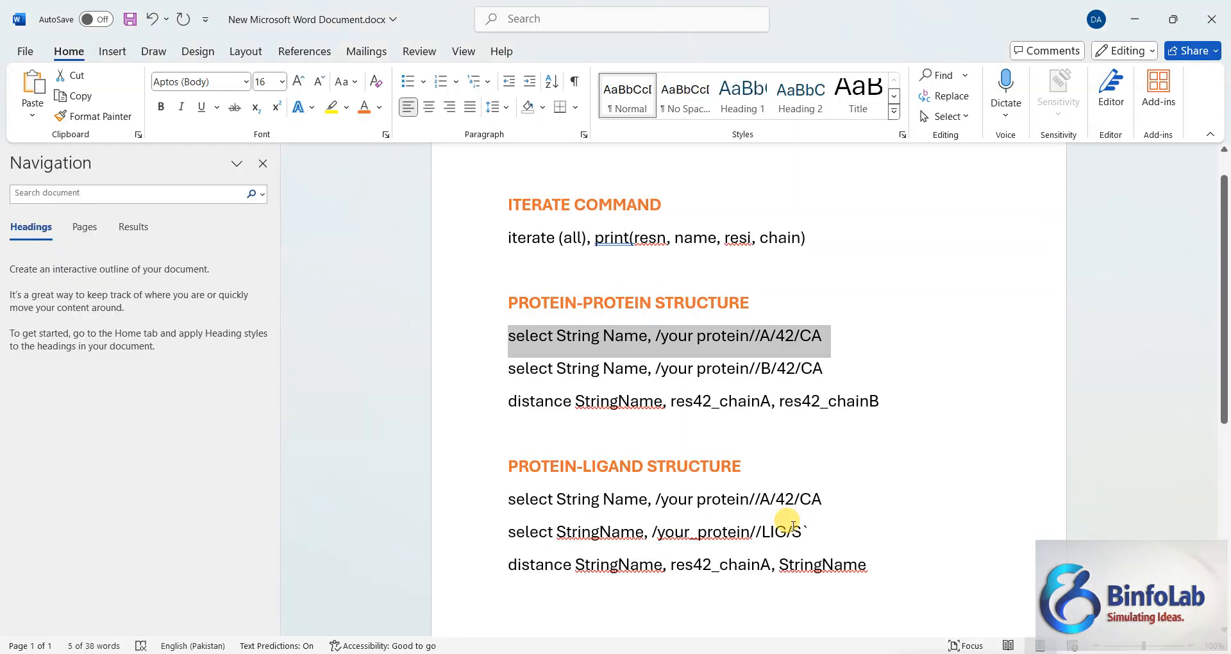
click(511, 403)
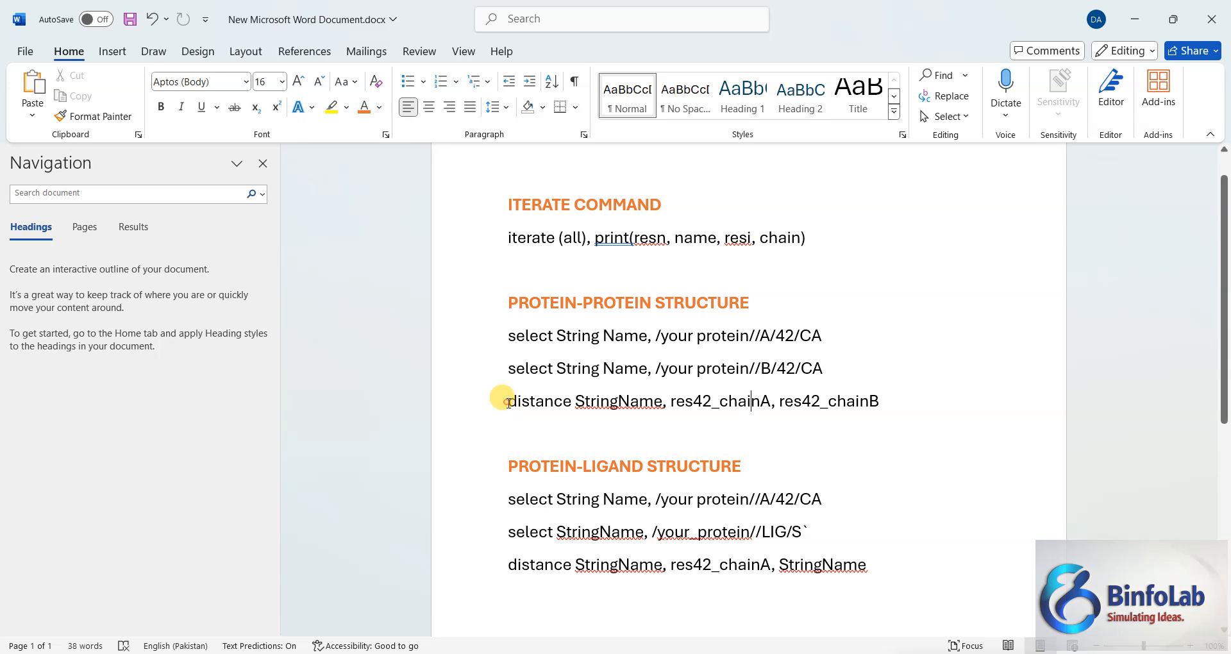
drag(508, 403, 841, 406)
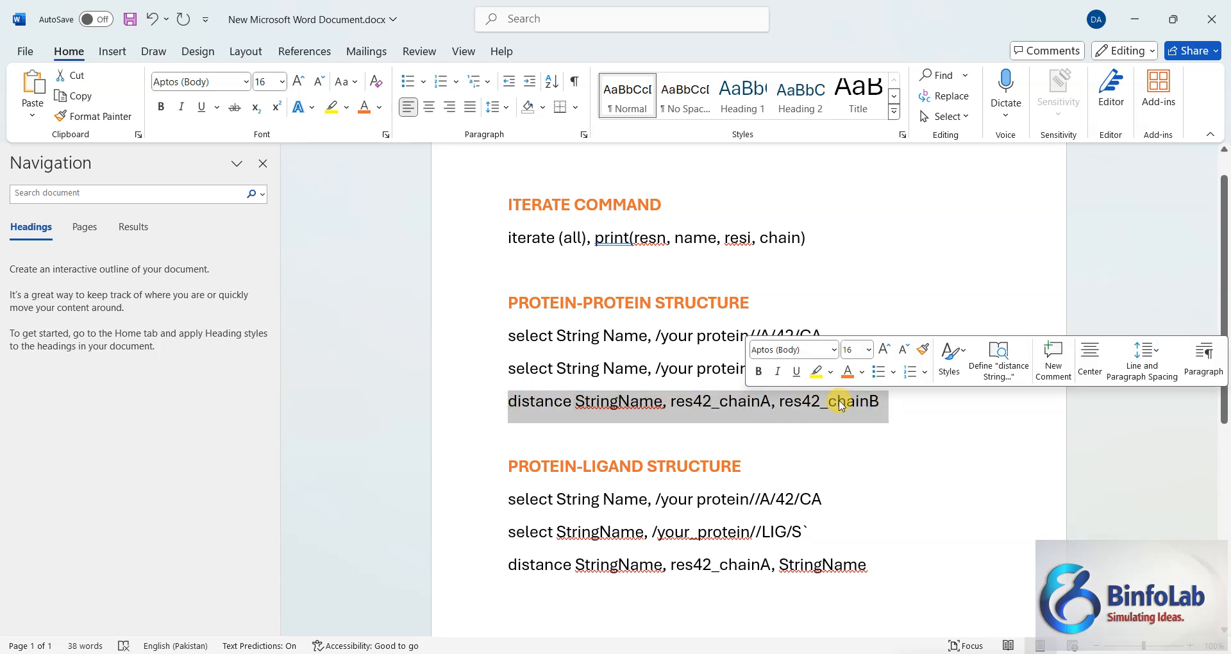
right_click(841, 406)
click(871, 124)
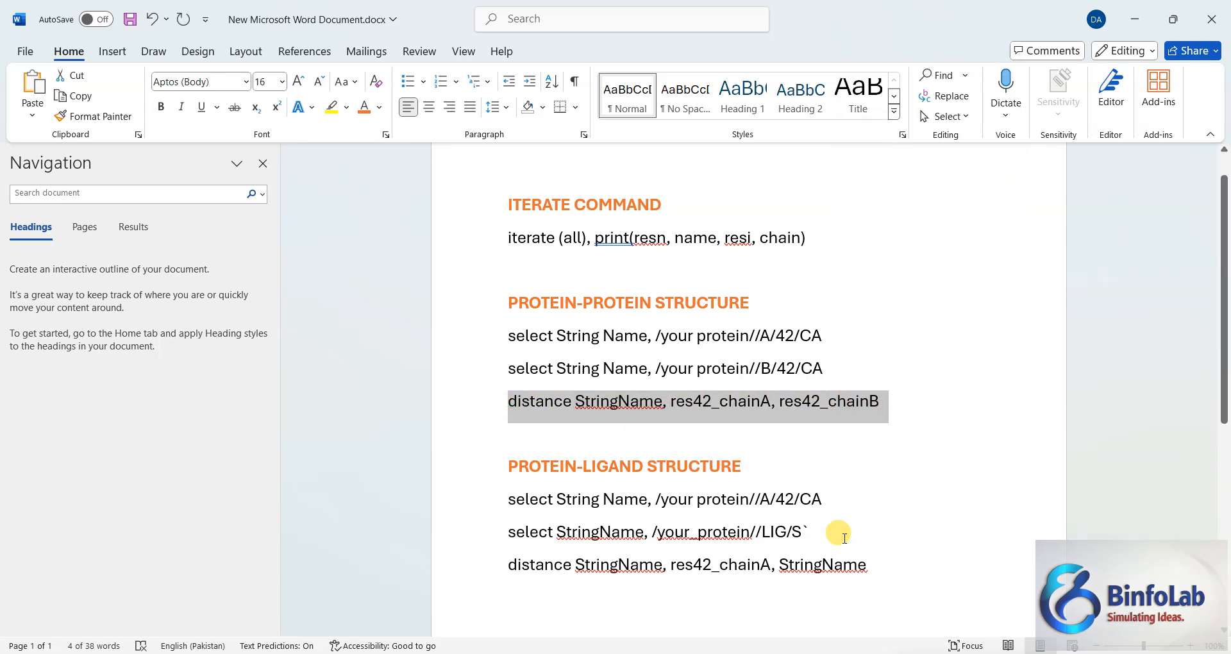
click(853, 651)
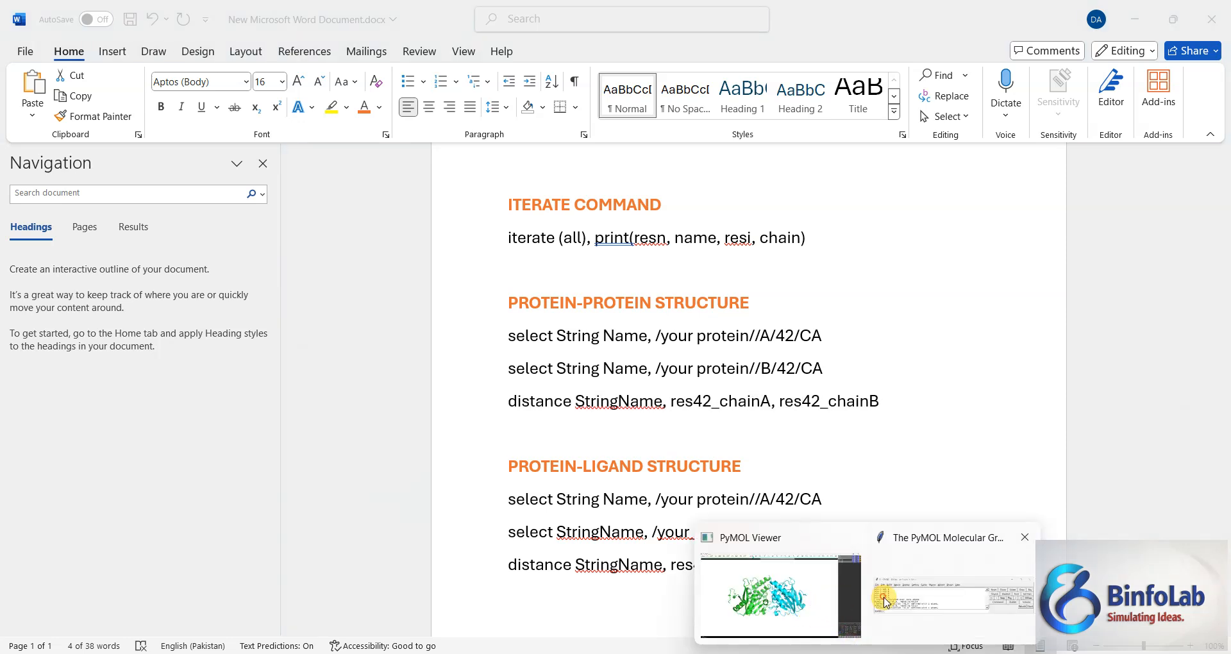
click(885, 601)
click(149, 151)
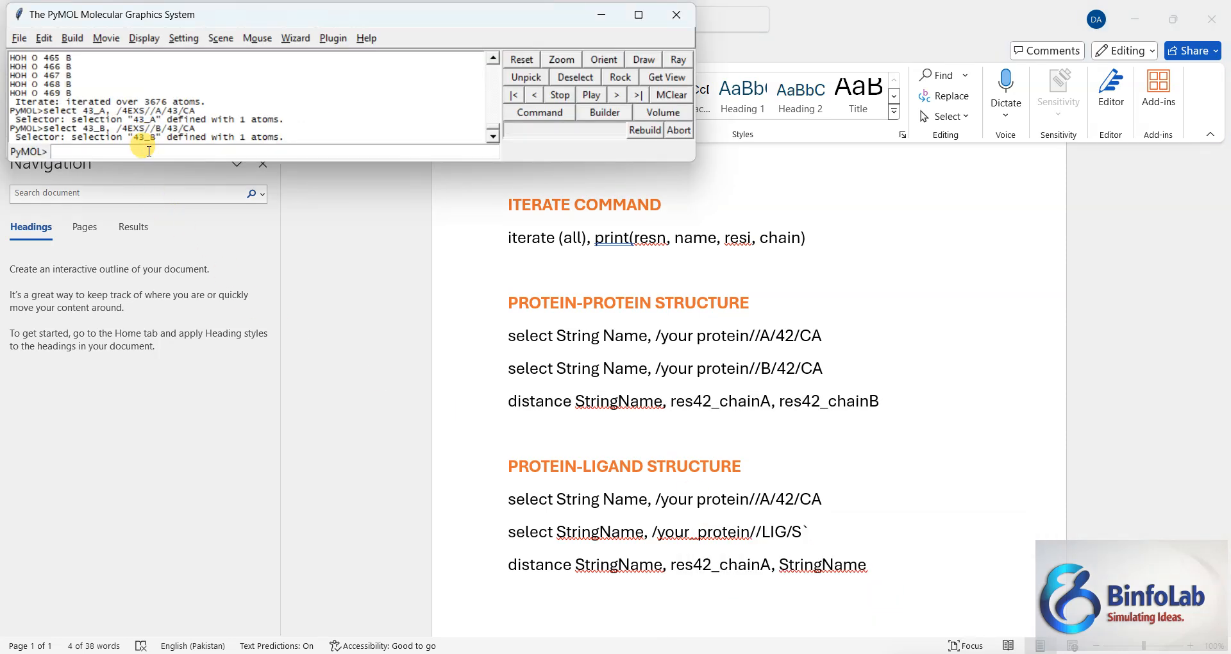
key(ctrl+v)
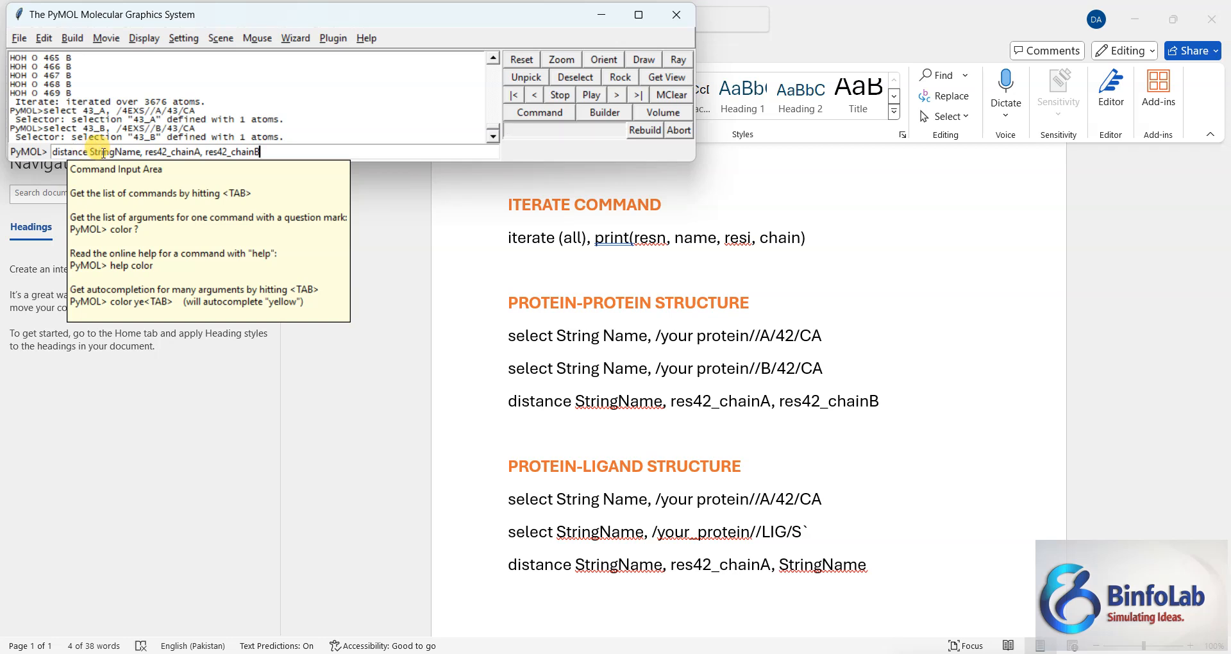
Step: Replace the StringName placeholder in the distance command with the object name 43_Intr
drag(90, 152, 141, 152)
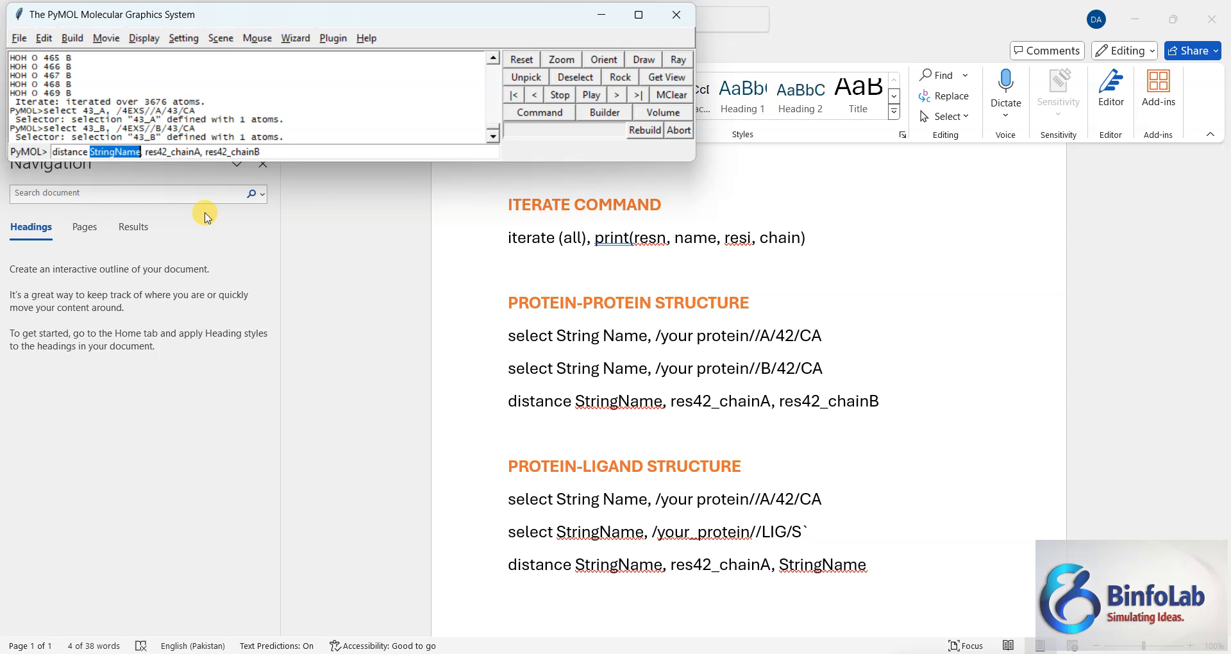
text(42)
key(BackSpace)
text(3)
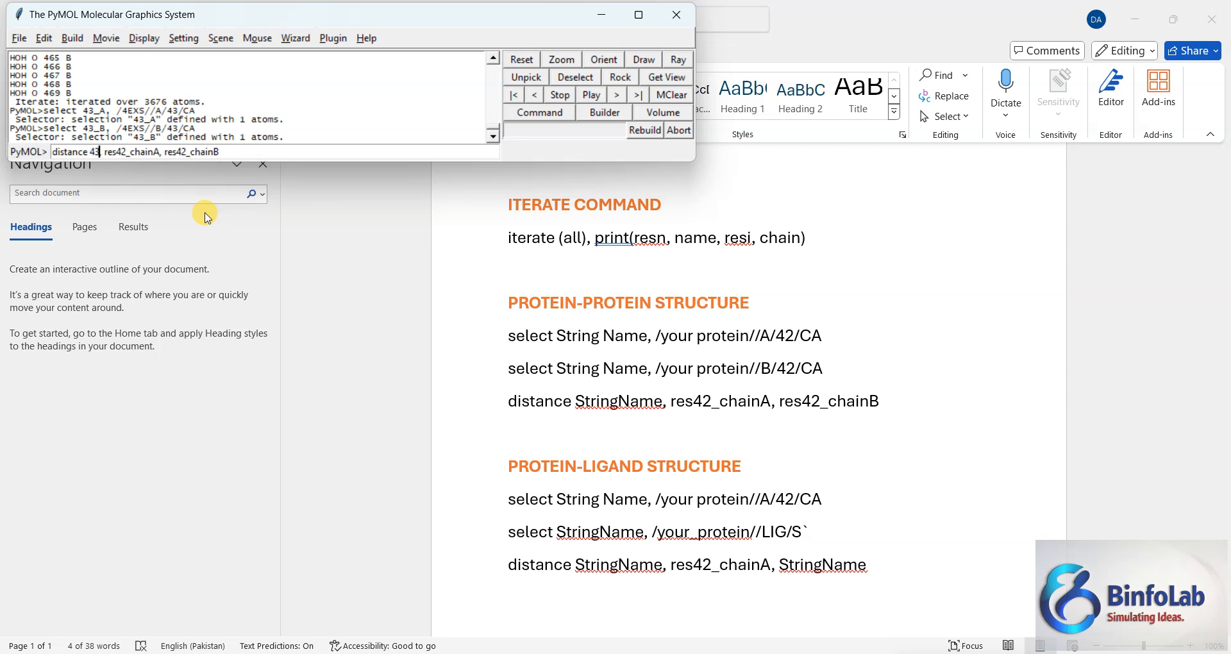
text(_iNTR)
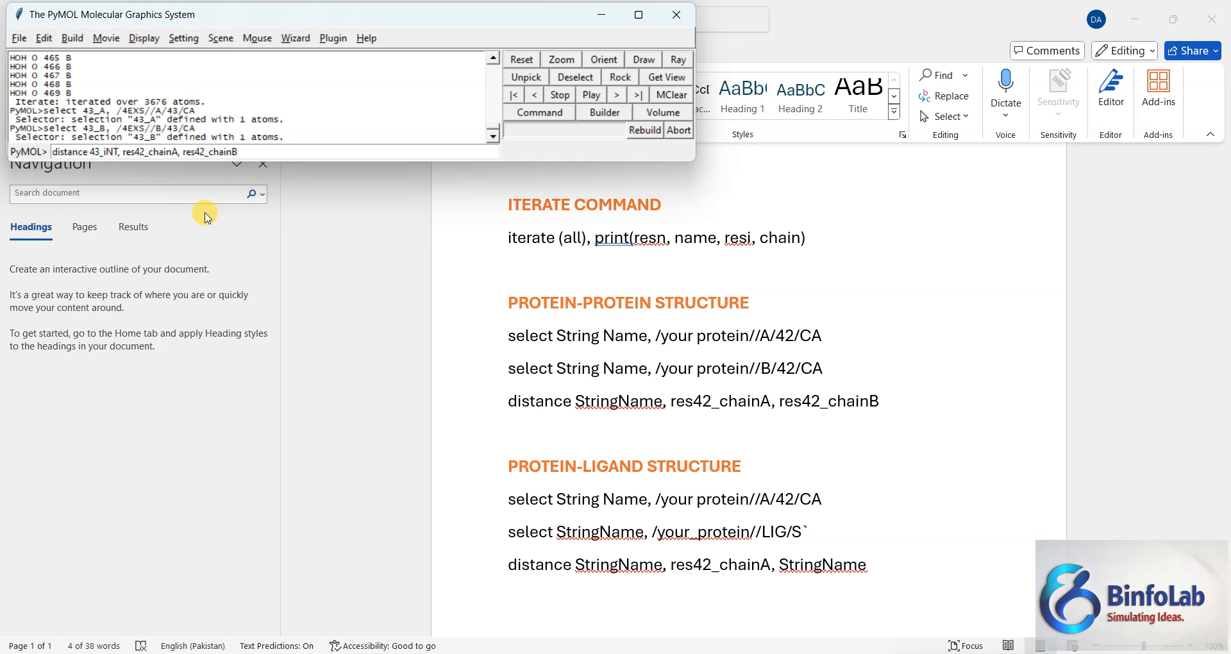
key(BackSpace)
key(BackSpace)
key(BackSpace)
key(BackSpace)
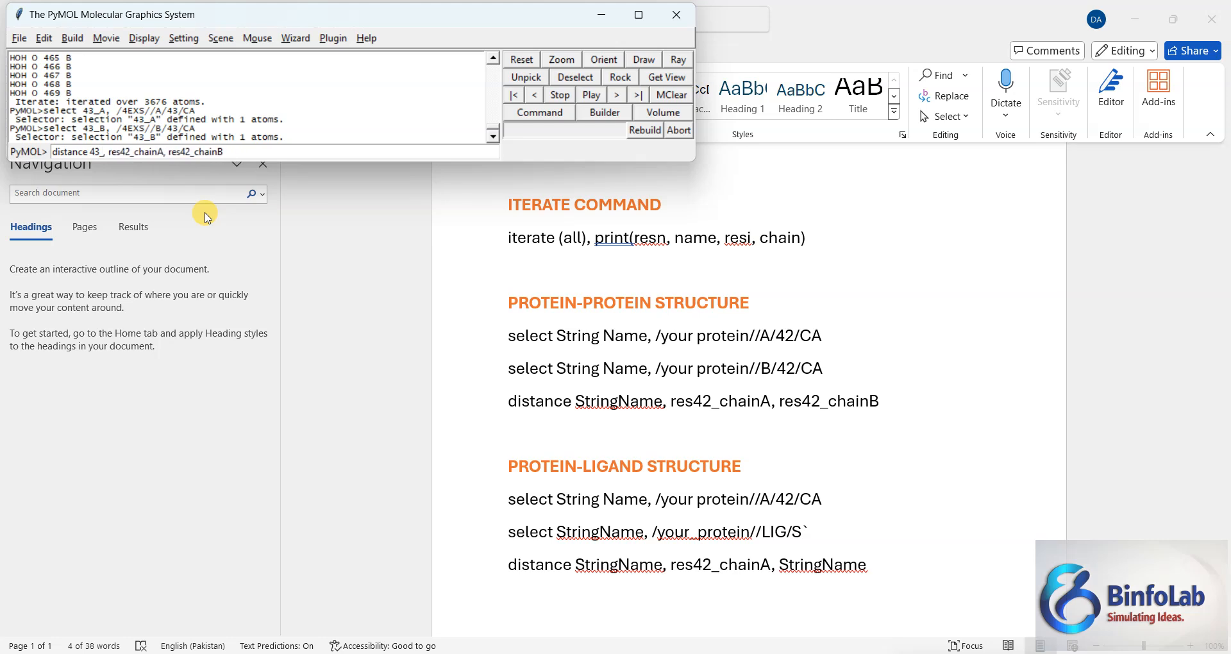
text(Intr)
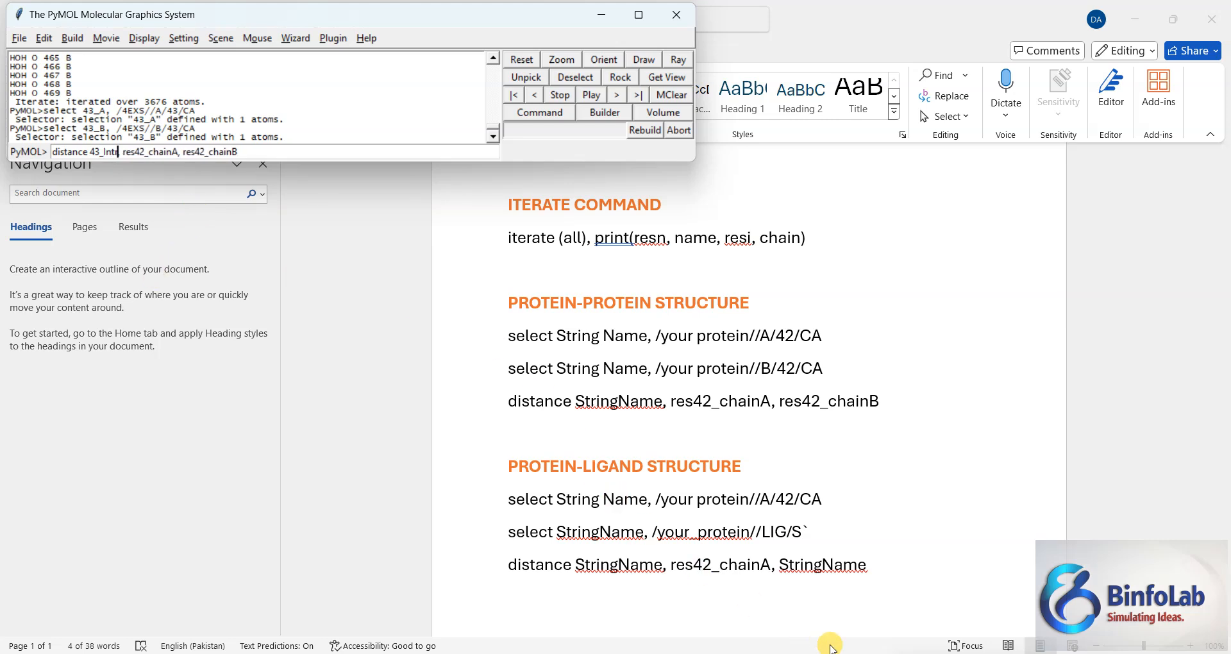
Step: Bring up the molecule viewer behind the console and replace res42_chainA in the distance command with 43_A
mouse_move(828, 641)
click(816, 618)
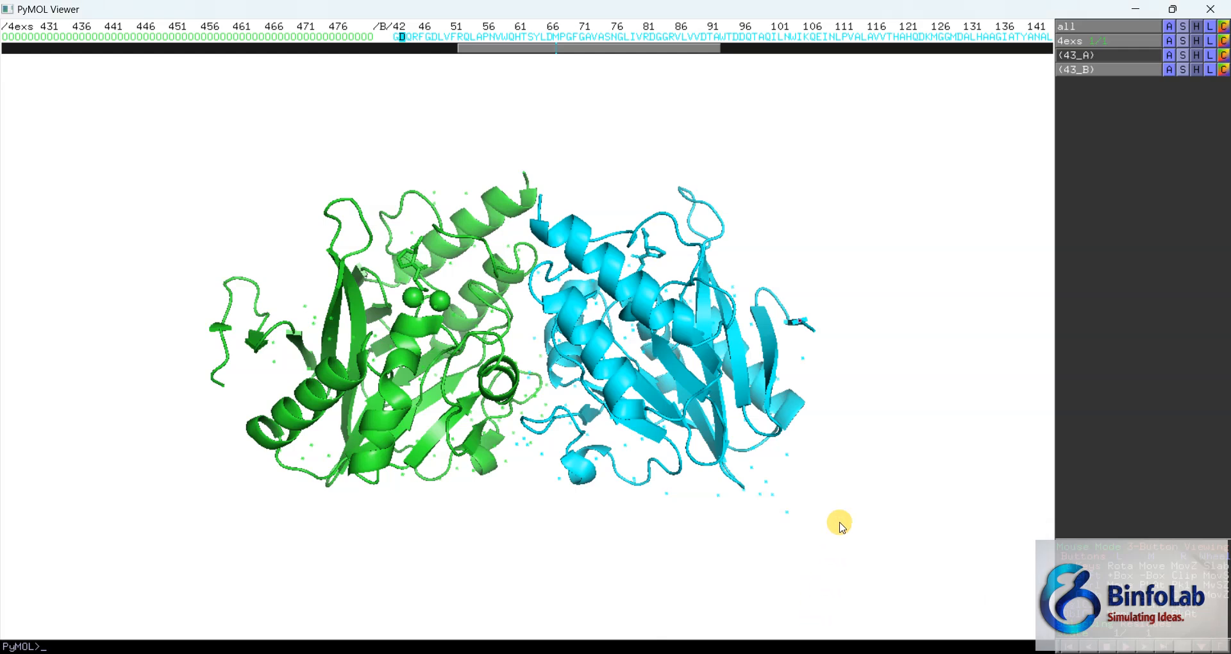
mouse_move(834, 645)
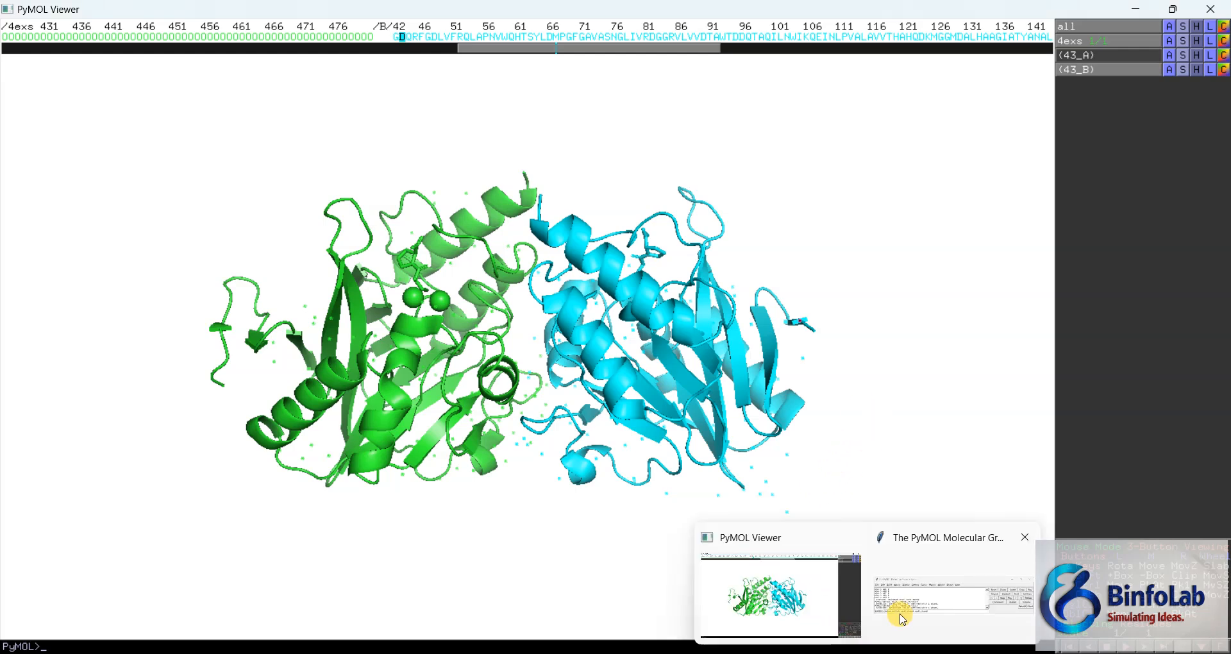
click(898, 615)
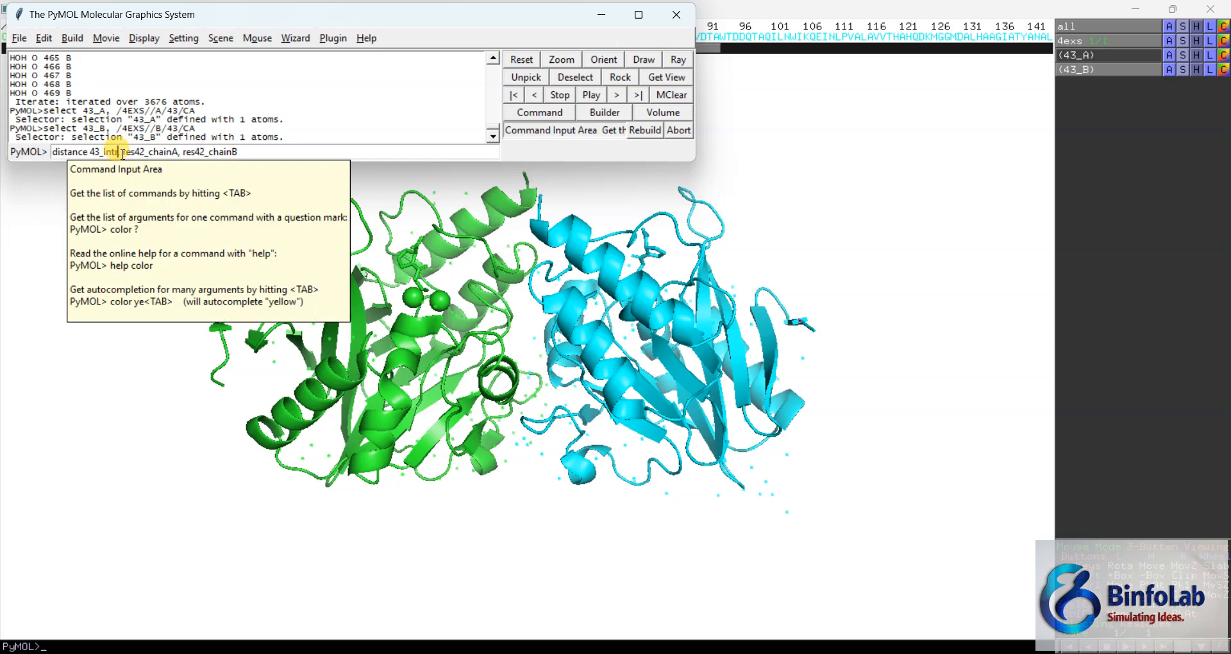
drag(124, 152, 178, 151)
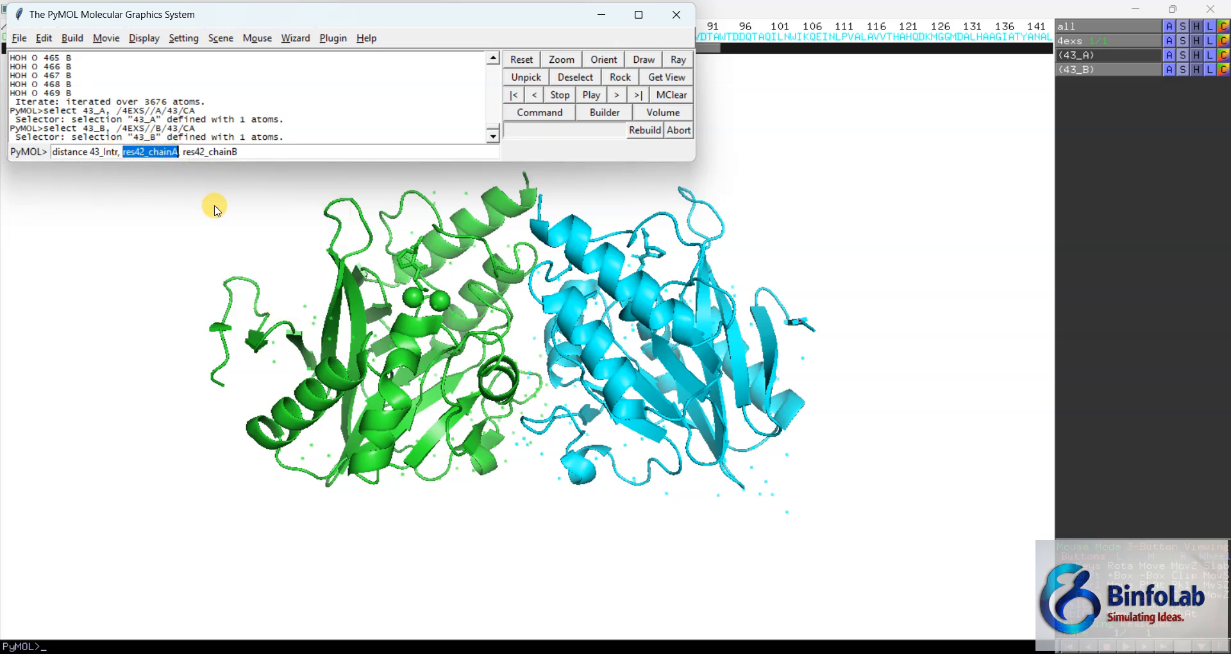
text(43_A)
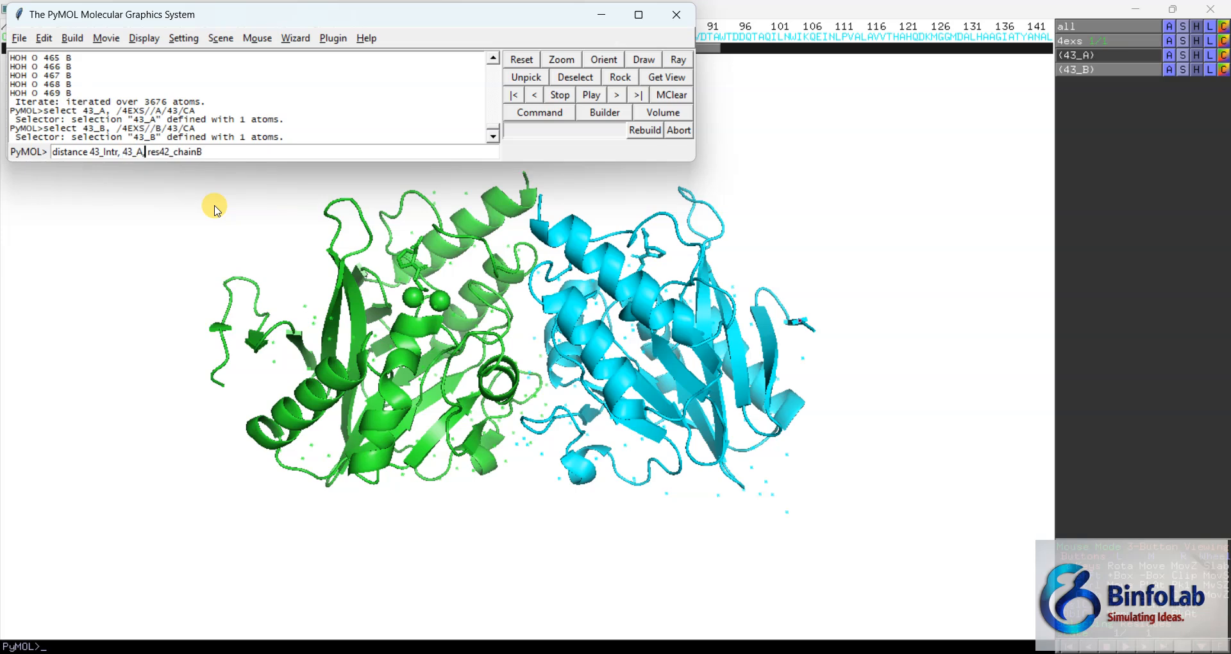
Step: Replace res42_chainB with 43_B and run the command distance 43_Intr, 43_A, 43_B
key(Delete)
key(Delete)
key(Delete)
key(Delete)
key(Delete)
key(Delete)
key(Delete)
key(Delete)
key(Delete)
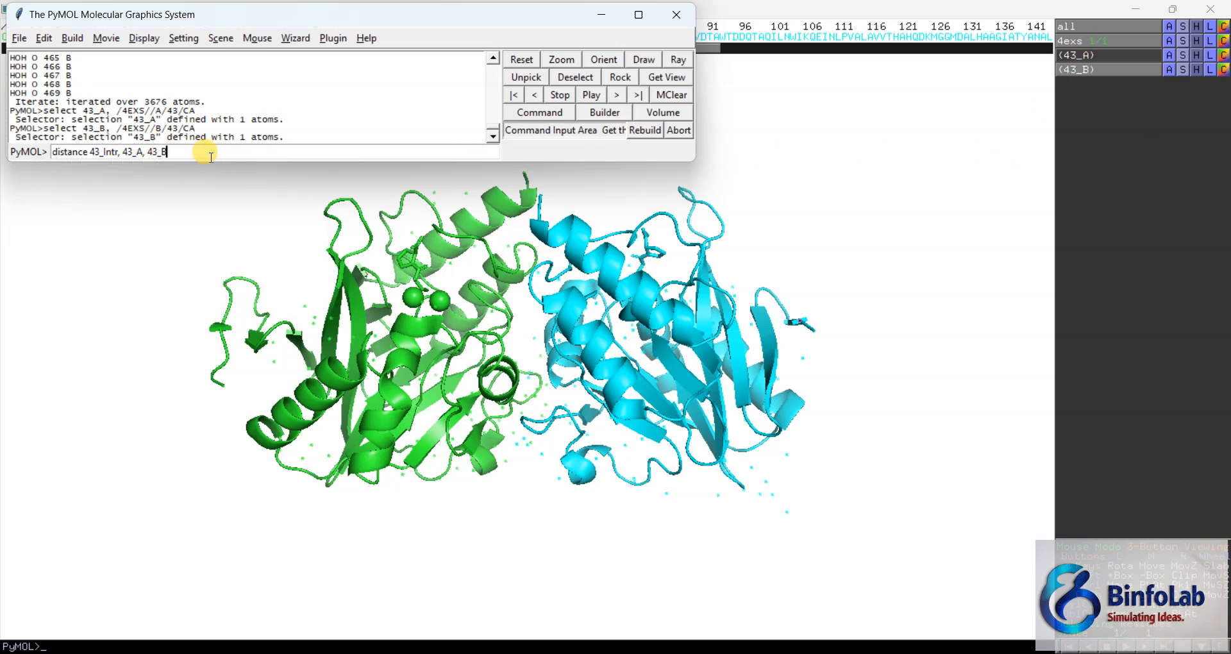
click(120, 152)
text(,)
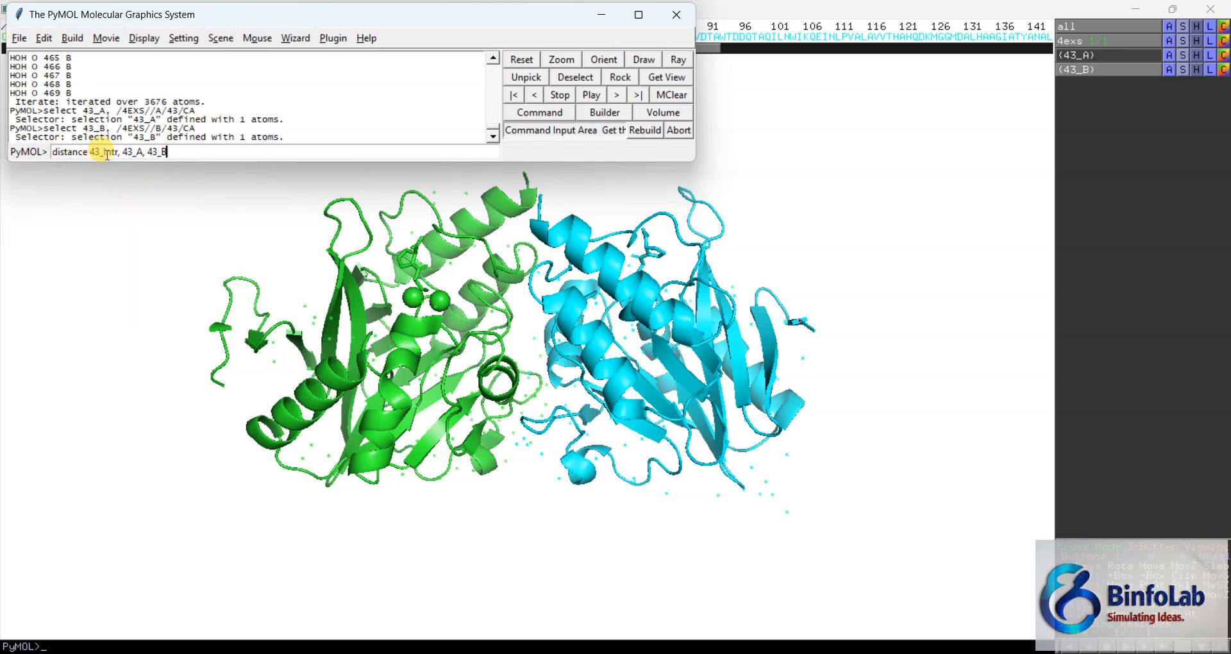
click(188, 154)
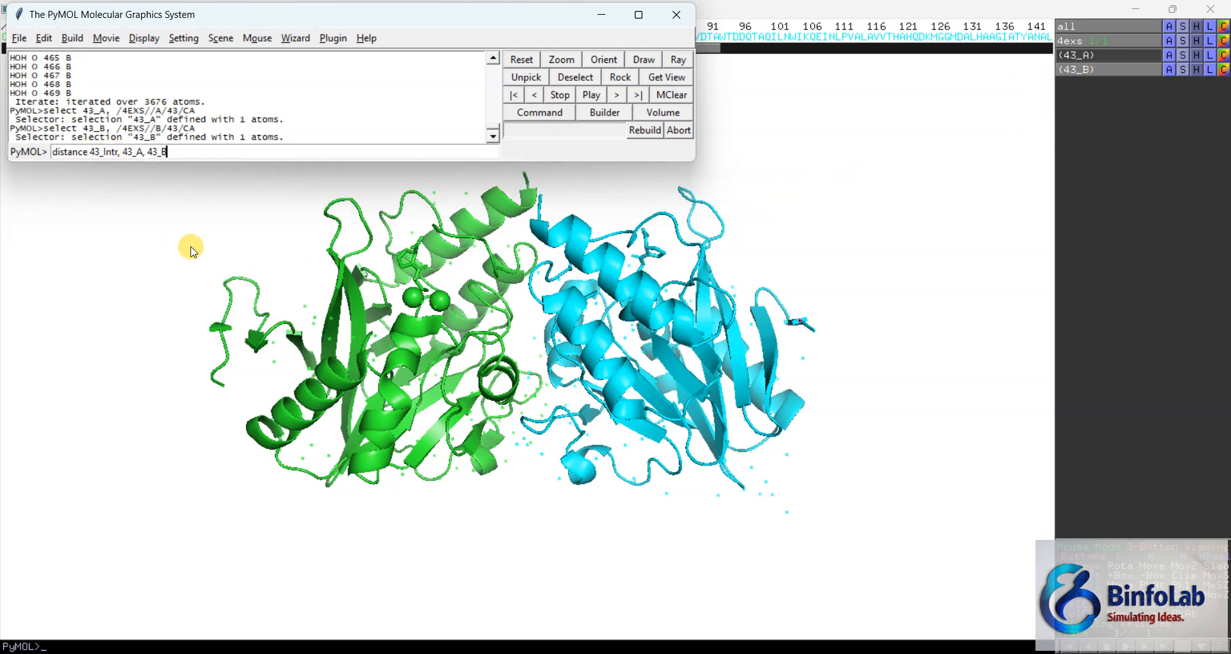
key(Return)
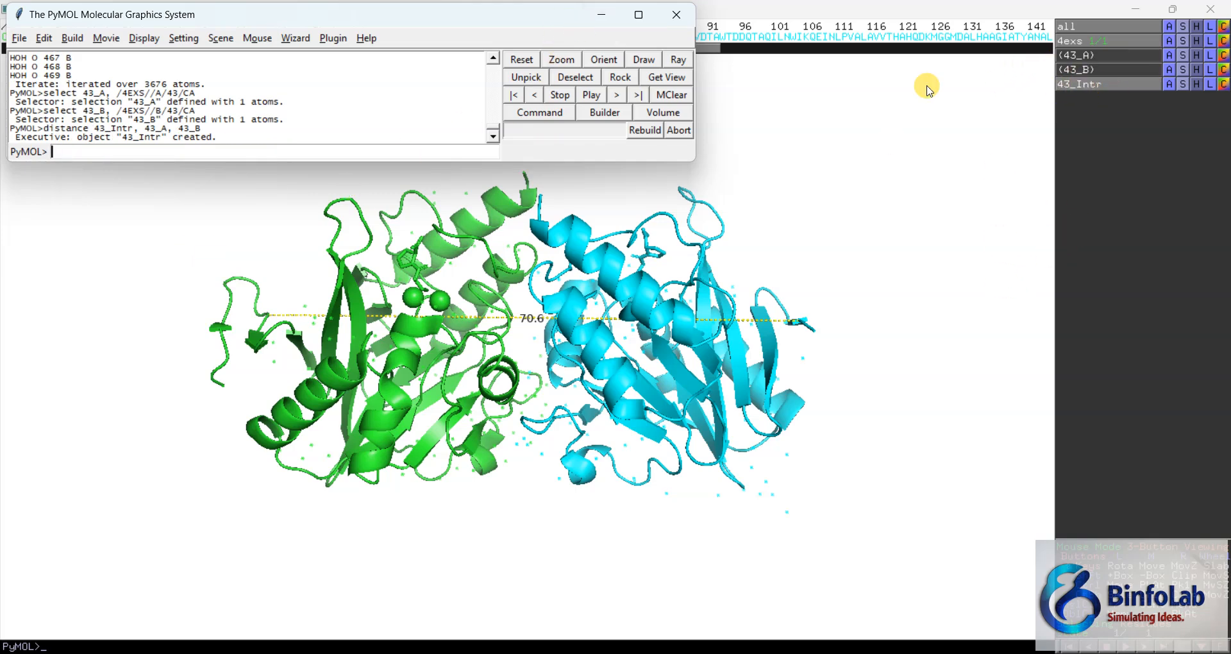
Step: Inspect the distance line between chains A and B in the viewer, toggling the 43_Intr object off and on
click(604, 21)
drag(550, 373, 518, 355)
right_drag(518, 354, 562, 359)
drag(562, 359, 450, 384)
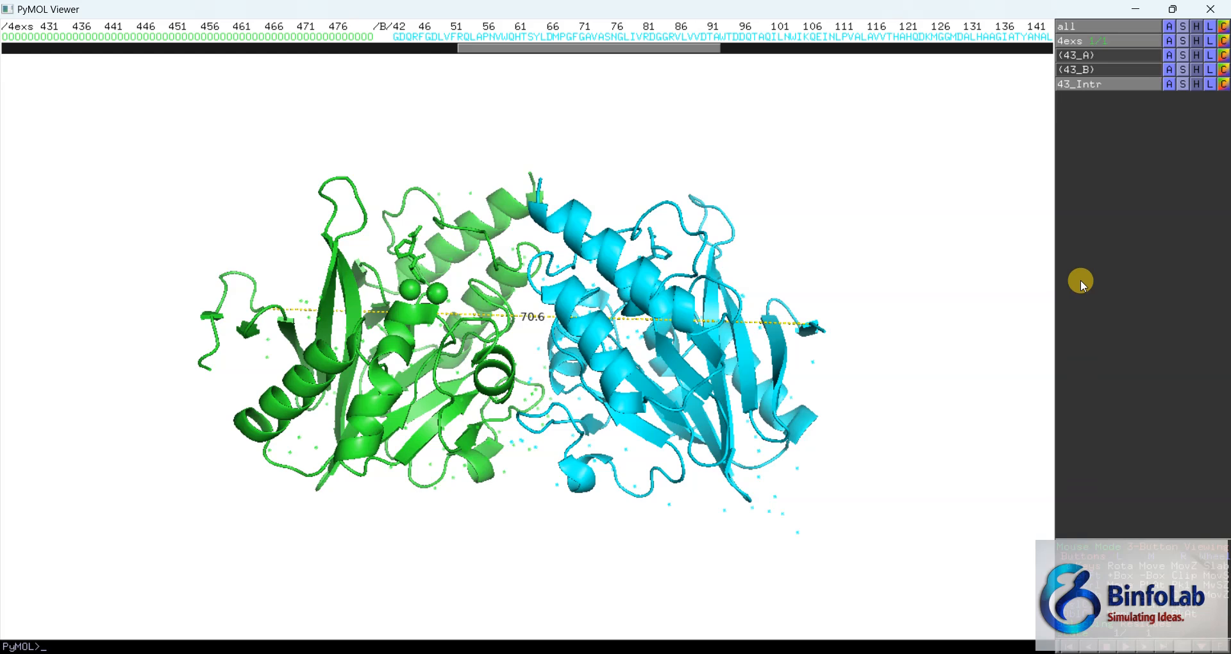
click(1087, 89)
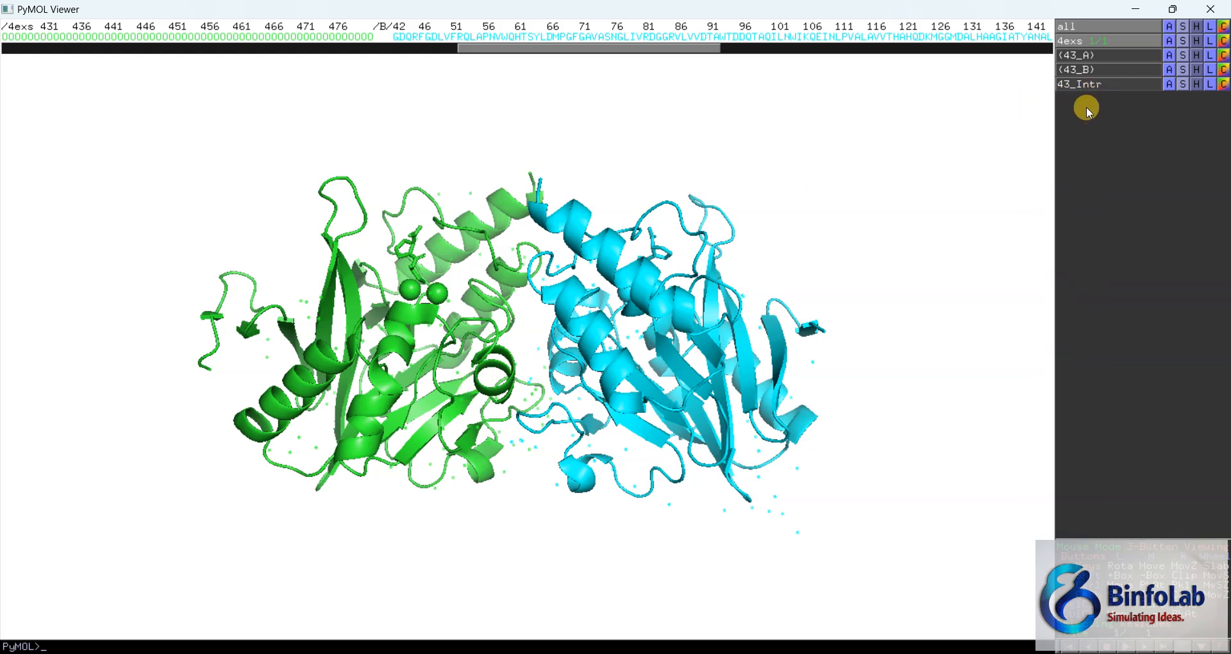
click(1088, 85)
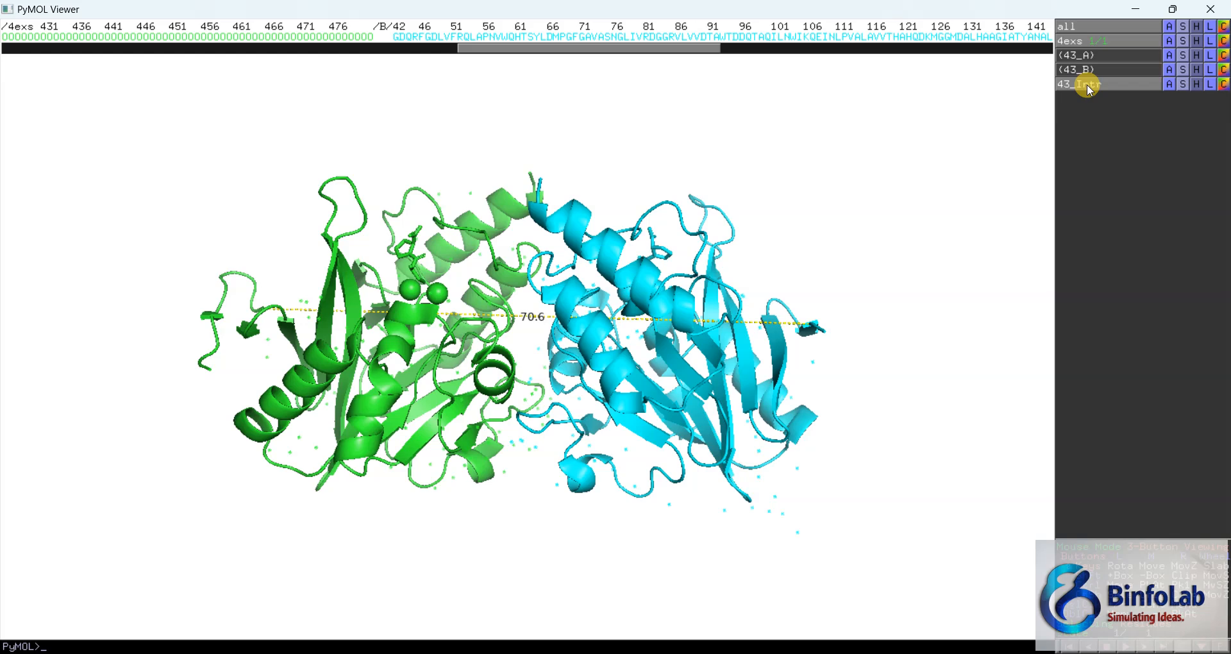
mouse_move(888, 653)
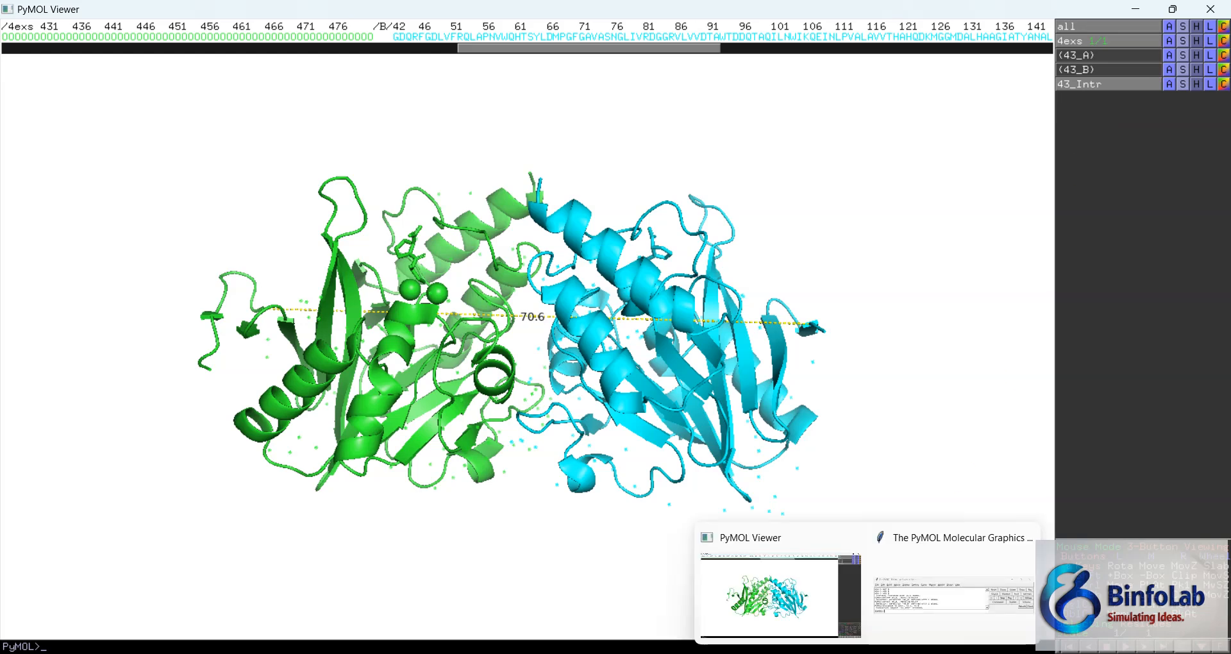
click(891, 610)
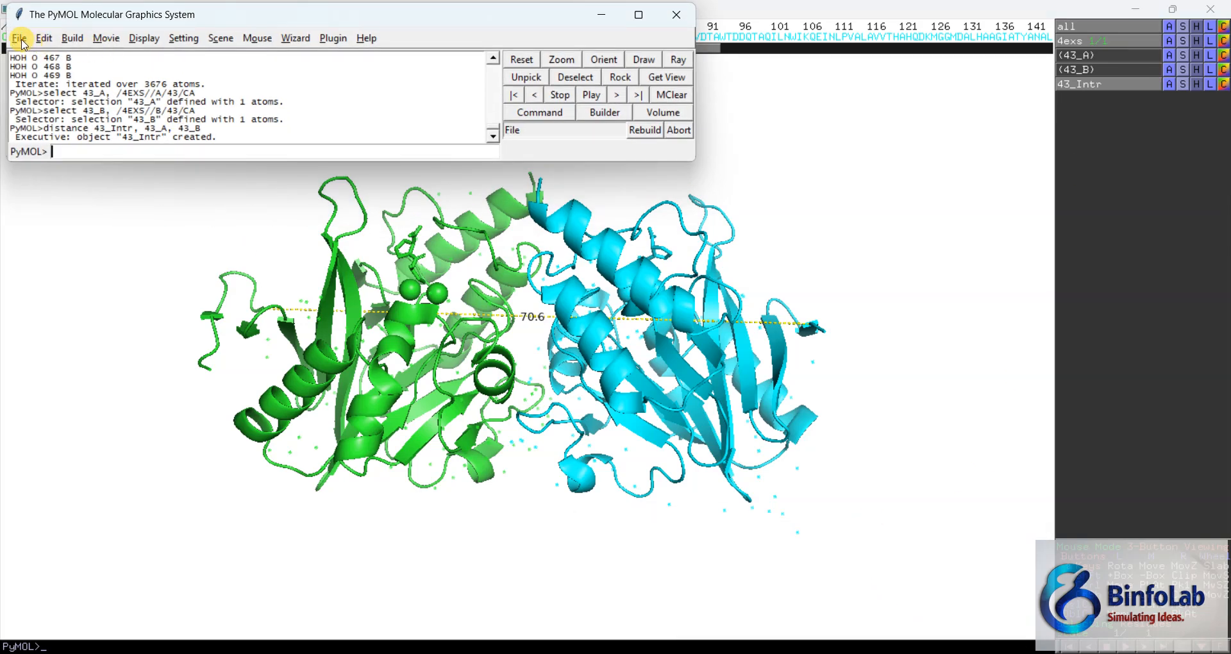
click(19, 40)
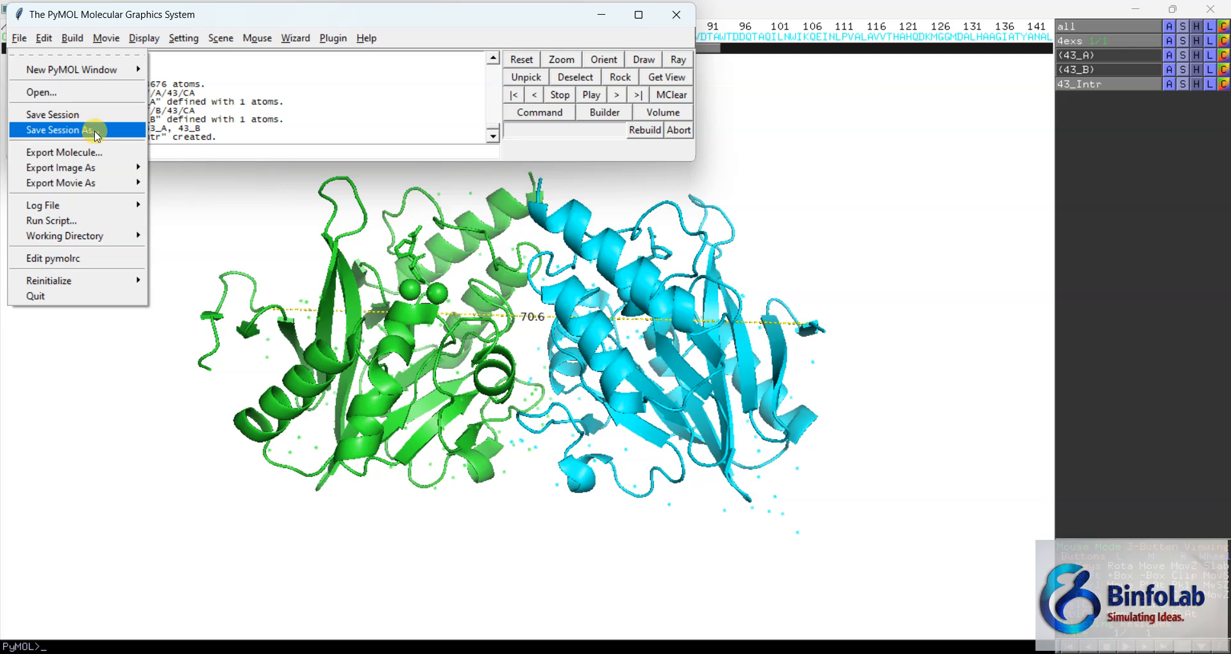
click(158, 426)
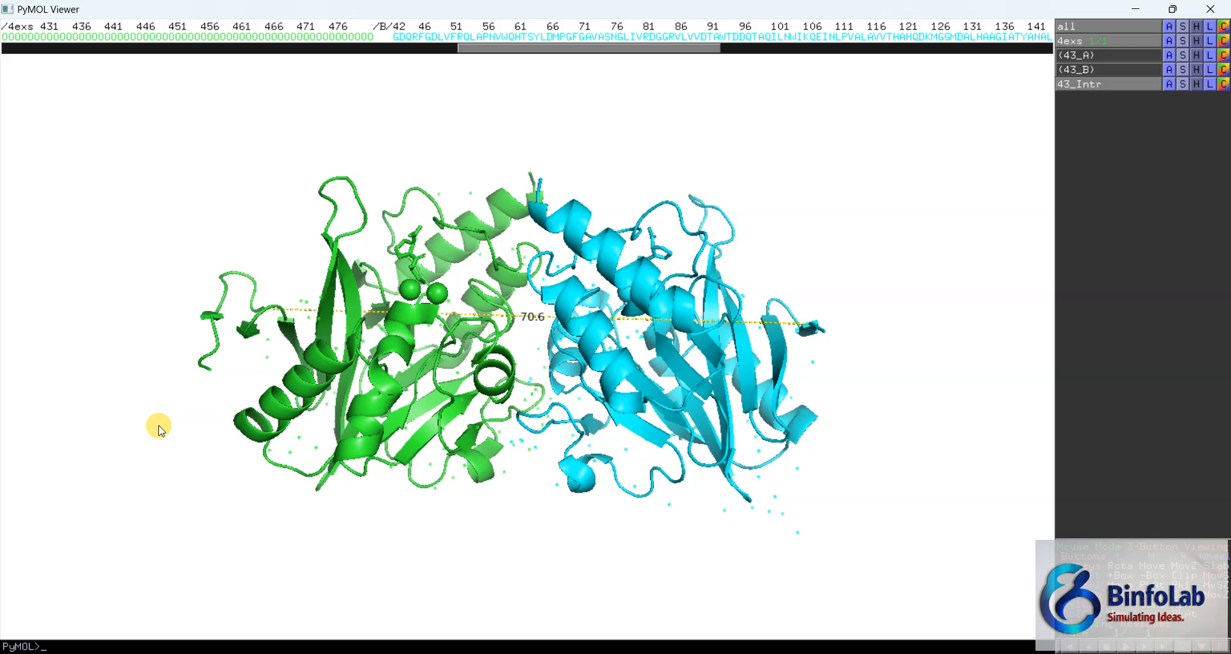
Step: Hide the 43_Intr distance object, and try selecting a stretch of chain B residues in the sequence before clearing that selection
mouse_move(536, 398)
mouse_down()
mouse_move(522, 242)
mouse_move(517, 426)
mouse_move(550, 380)
mouse_move(537, 307)
mouse_move(563, 270)
mouse_move(511, 352)
mouse_move(542, 387)
mouse_move(503, 357)
mouse_move(531, 404)
mouse_move(569, 352)
mouse_move(580, 287)
mouse_move(517, 318)
mouse_move(556, 325)
mouse_move(393, 402)
mouse_move(361, 434)
mouse_up()
click(1070, 87)
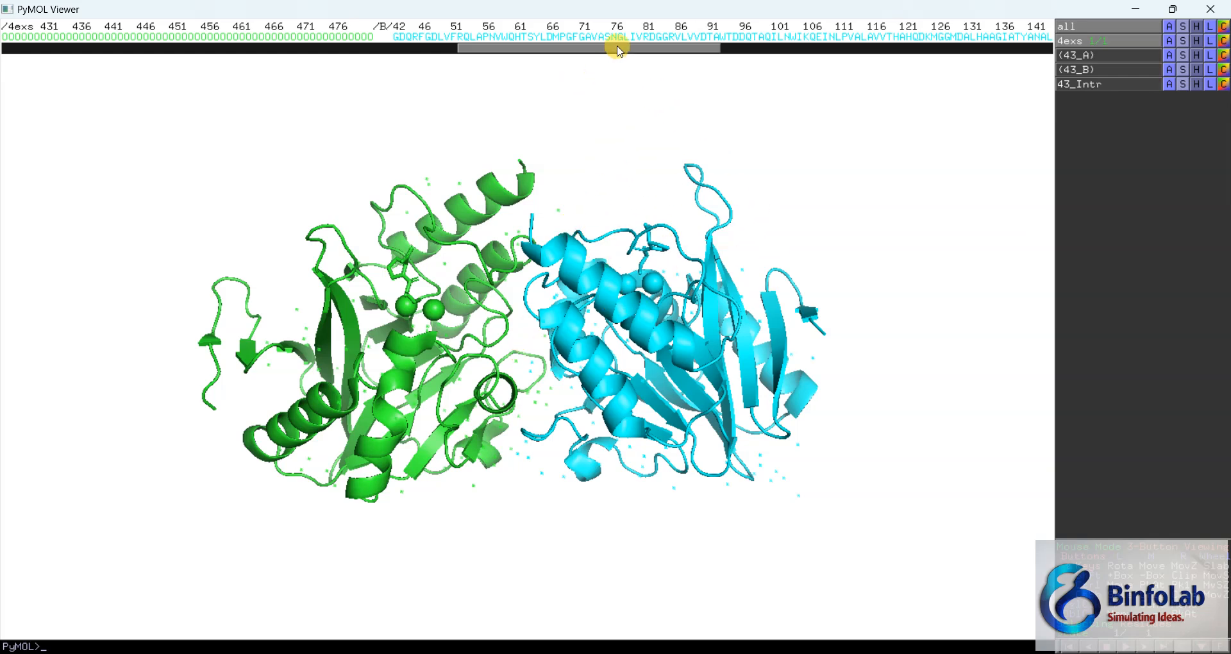
drag(473, 37, 824, 39)
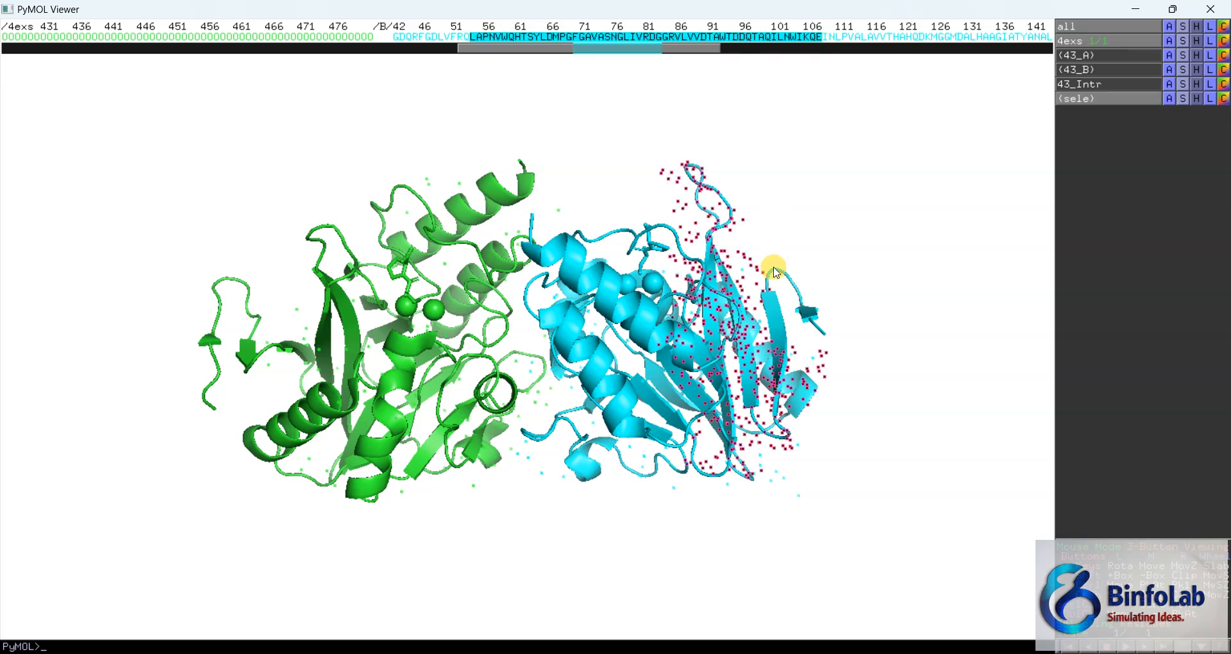
click(699, 507)
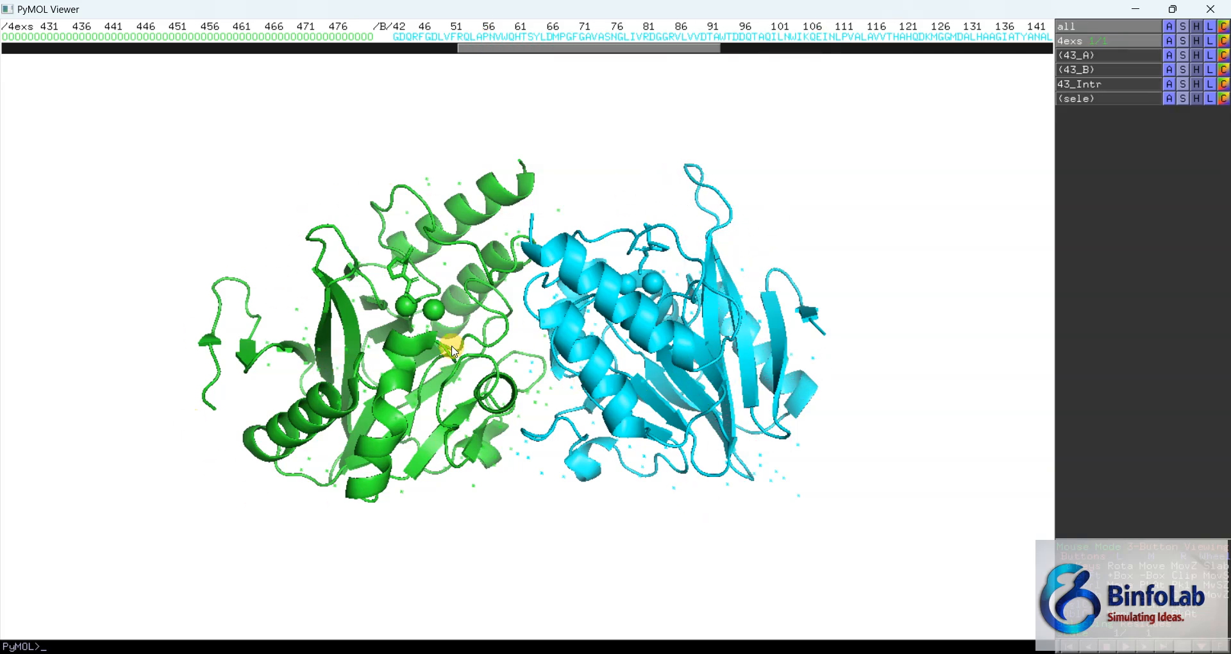
Step: Select the X8Z ligand of chain A in the sequence and examine it up close in the structure
drag(467, 57, 311, 51)
click(427, 36)
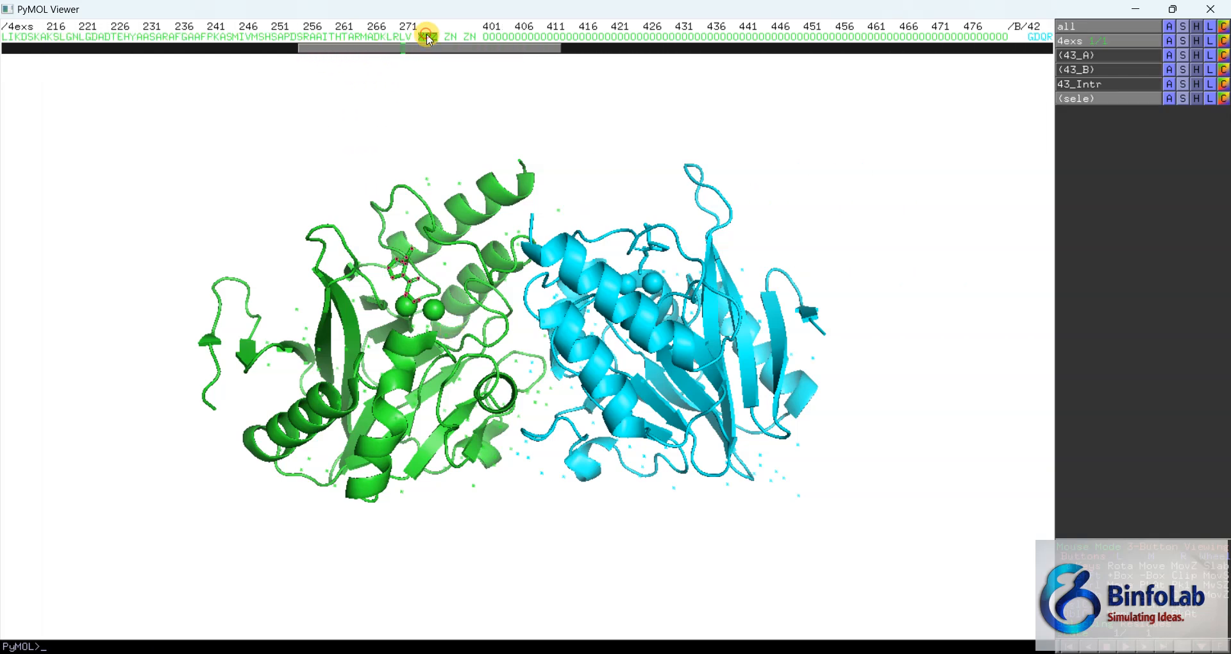
drag(412, 289, 411, 321)
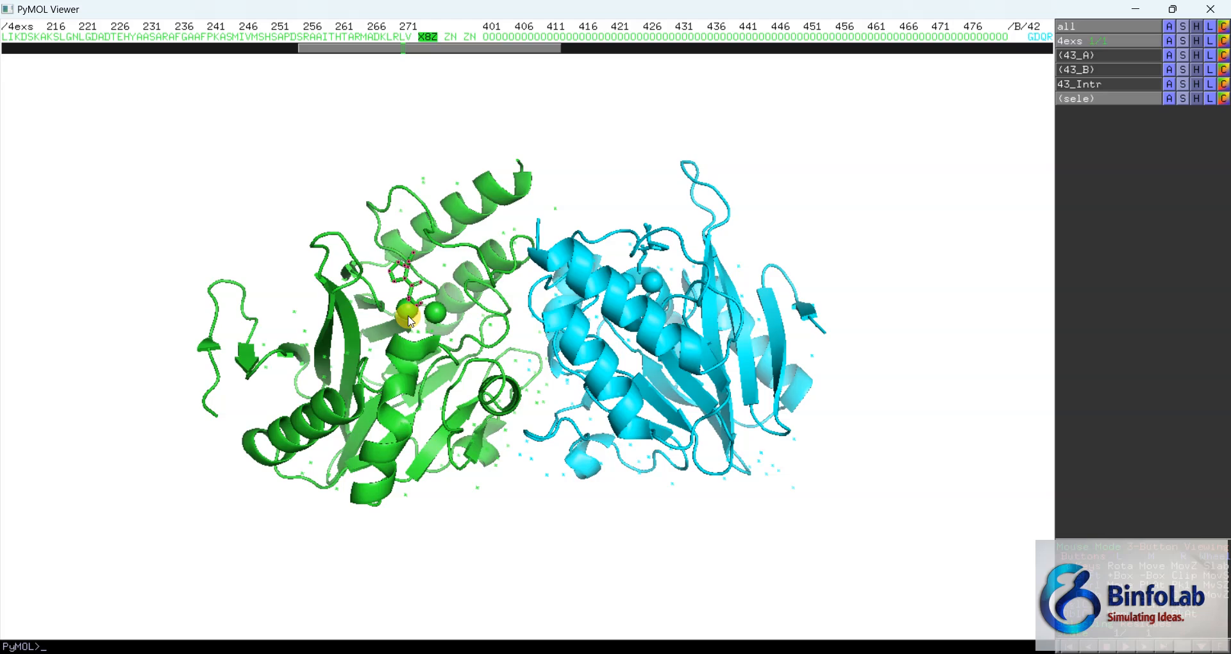
right_drag(411, 320, 301, 344)
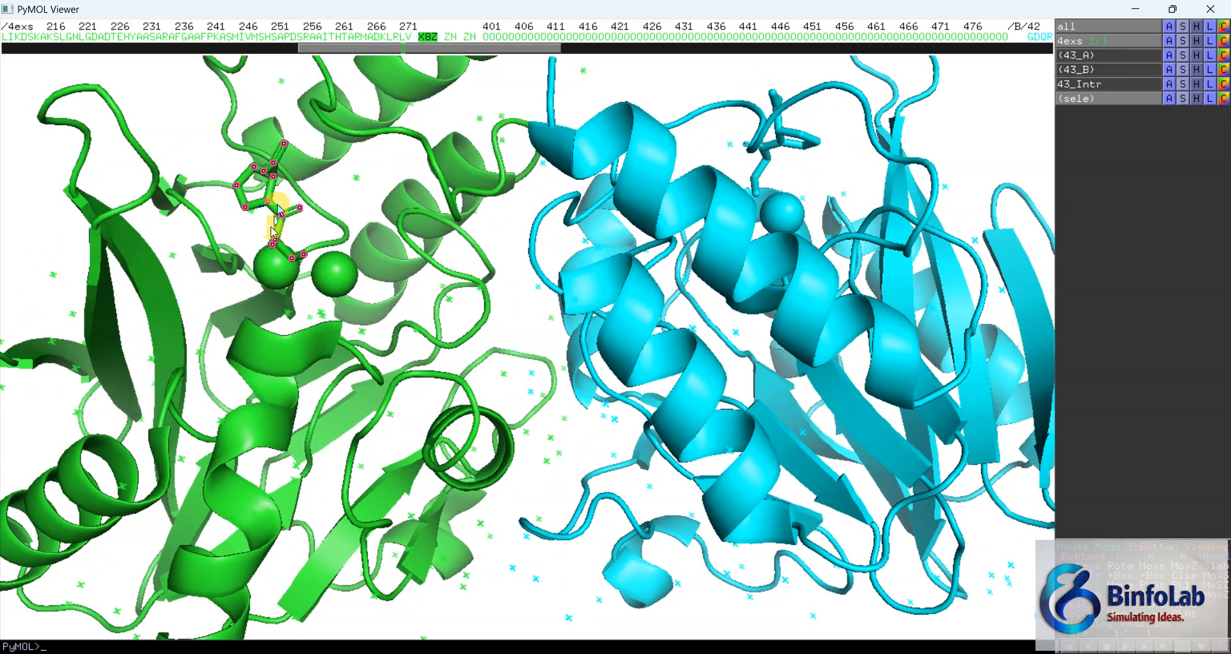
drag(763, 284, 685, 339)
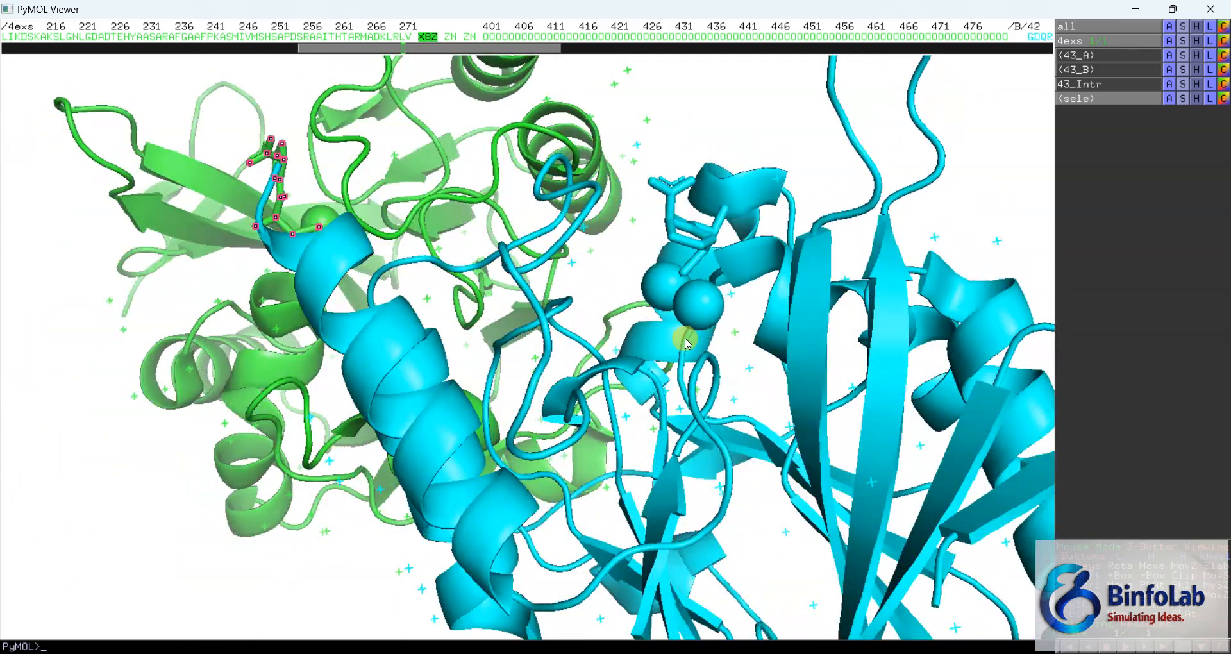
Step: Add the matching ligand of chain B to the selection, view both ligands in the whole structure, and clear the selection
click(706, 238)
drag(518, 377, 568, 377)
right_drag(505, 390, 605, 209)
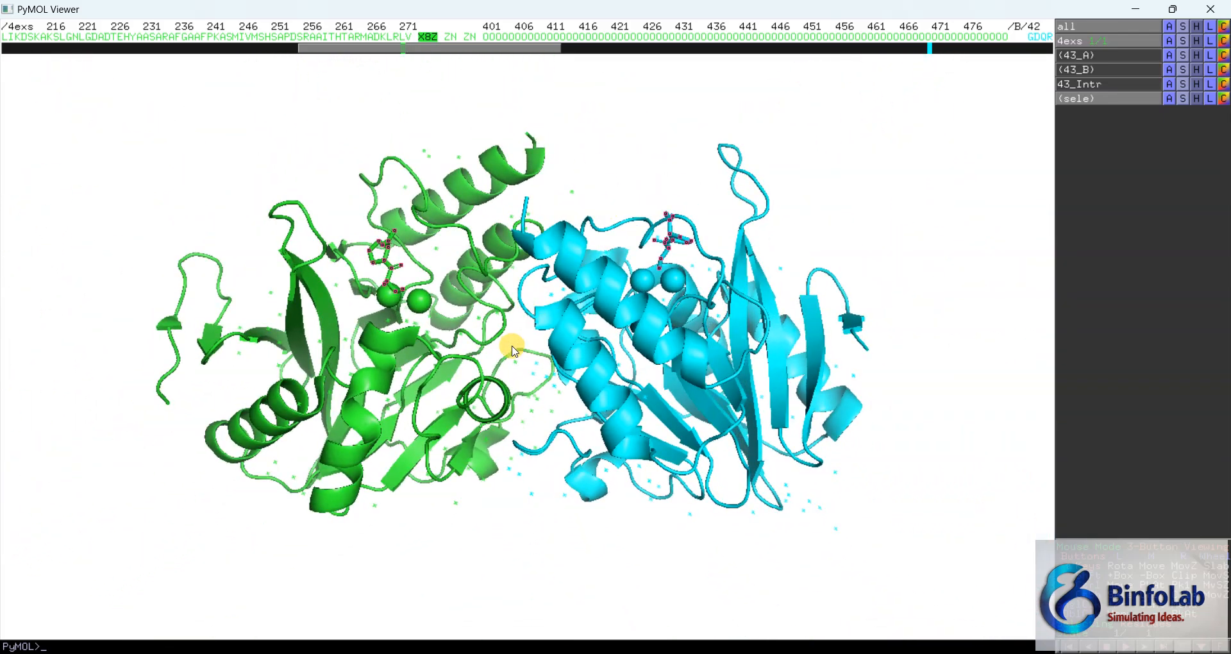
drag(513, 346, 524, 328)
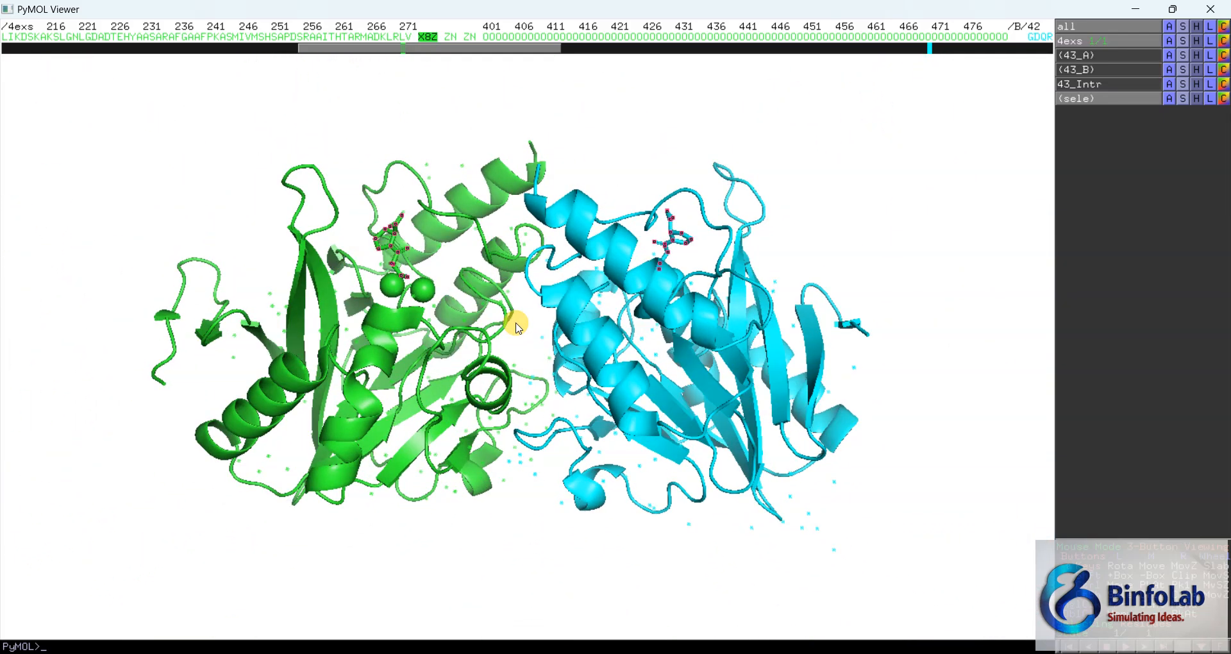
click(518, 328)
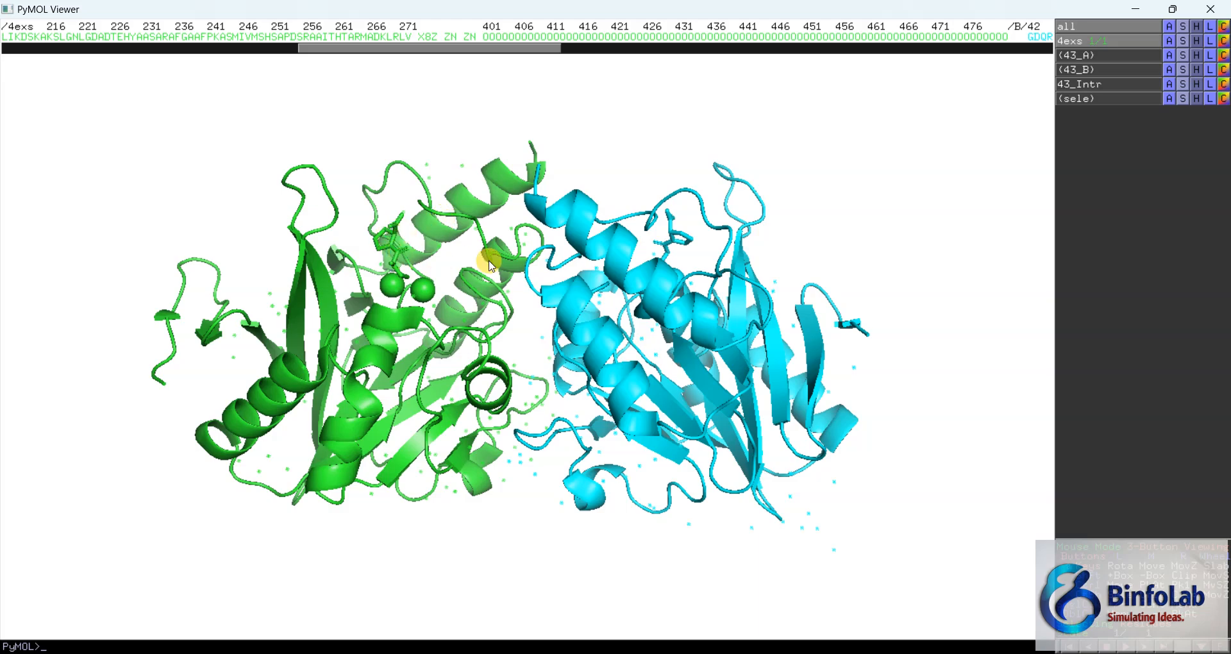
mouse_move(470, 263)
mouse_down()
mouse_move(495, 282)
mouse_move(448, 274)
mouse_move(460, 248)
mouse_up()
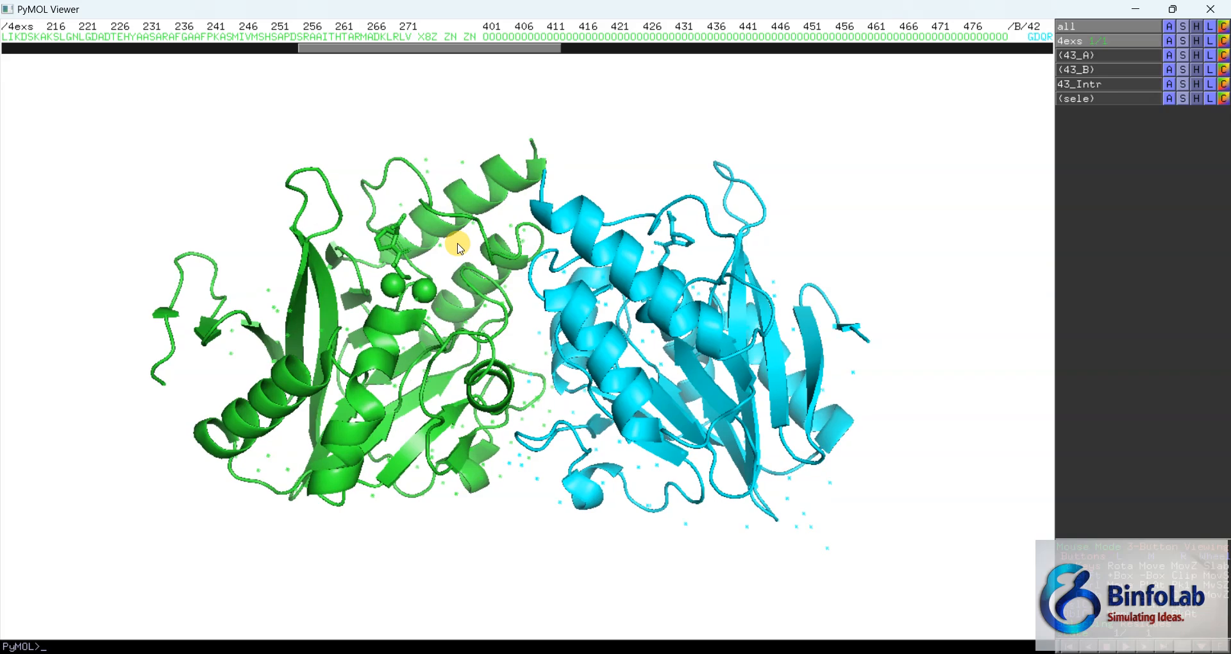
Step: Switch to the Word document and go to the commands under the PROTEIN-LIGAND STRUCTURE heading
mouse_move(797, 653)
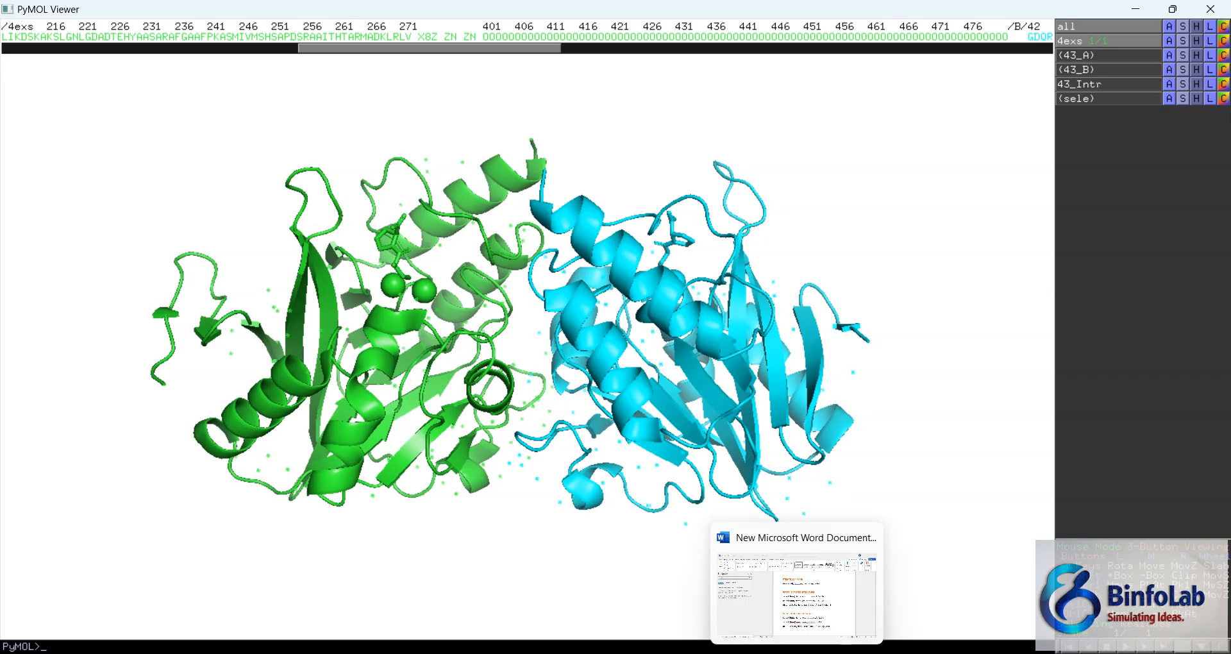
click(802, 549)
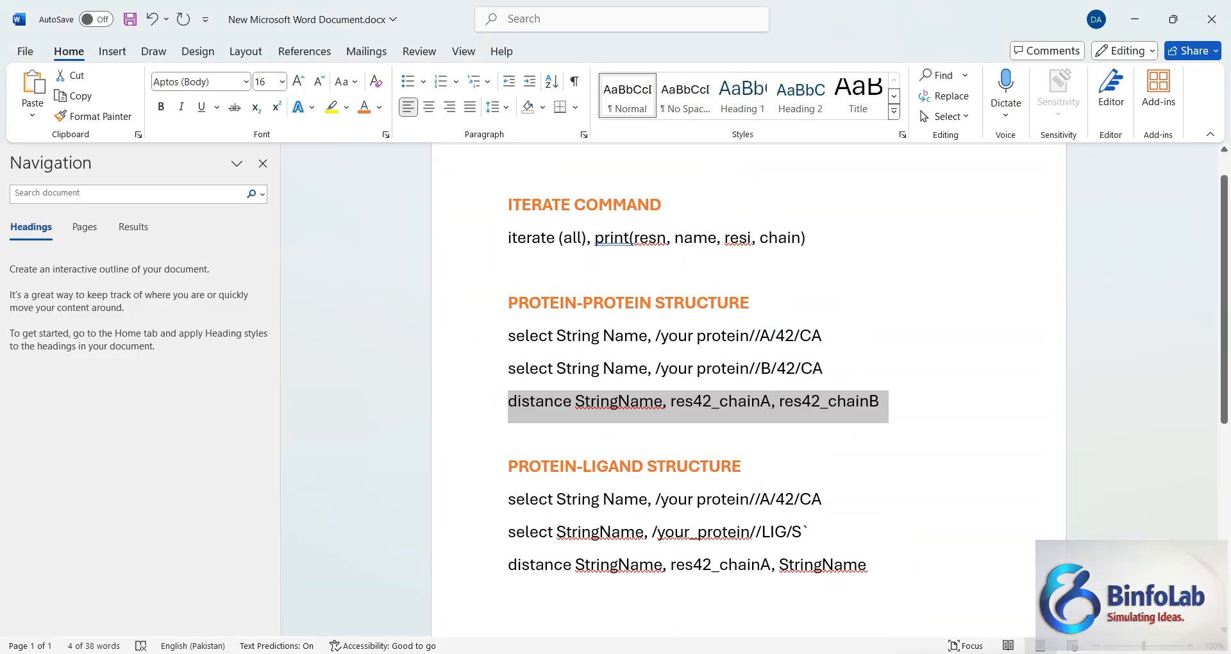
click(818, 529)
scroll(558, 492, down, 3)
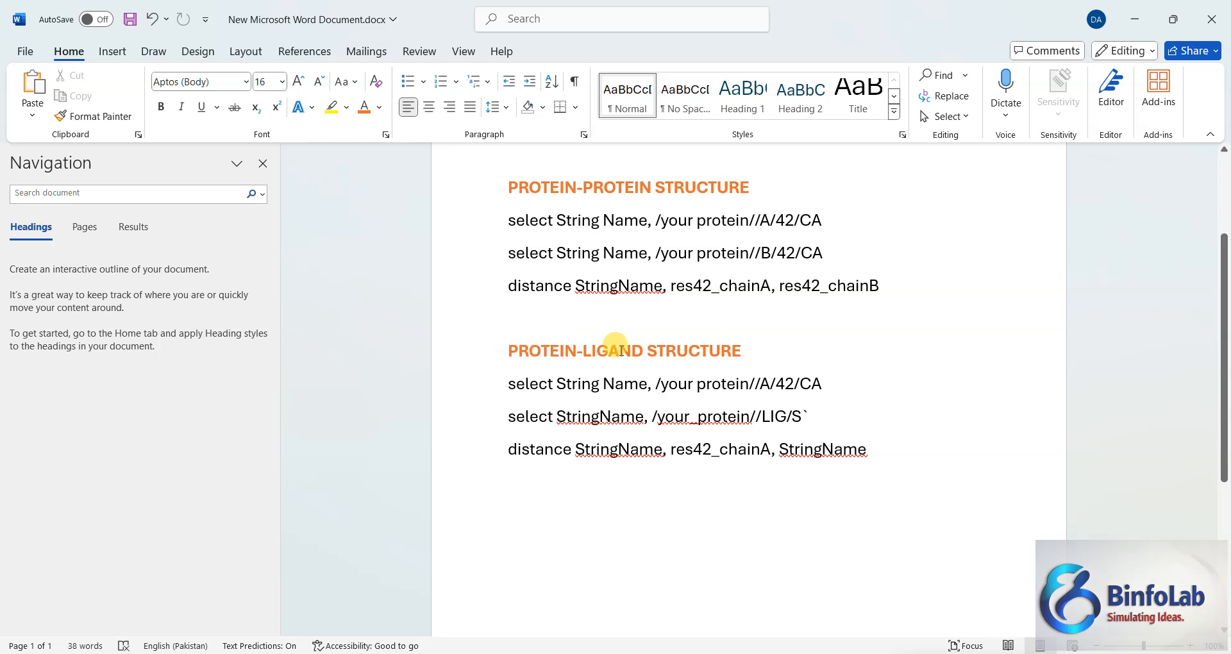
Step: Copy the first select command under PROTEIN-LIGAND STRUCTURE from the Word document and paste it into the PyMOL command line
drag(505, 383, 830, 389)
key(ctrl+c)
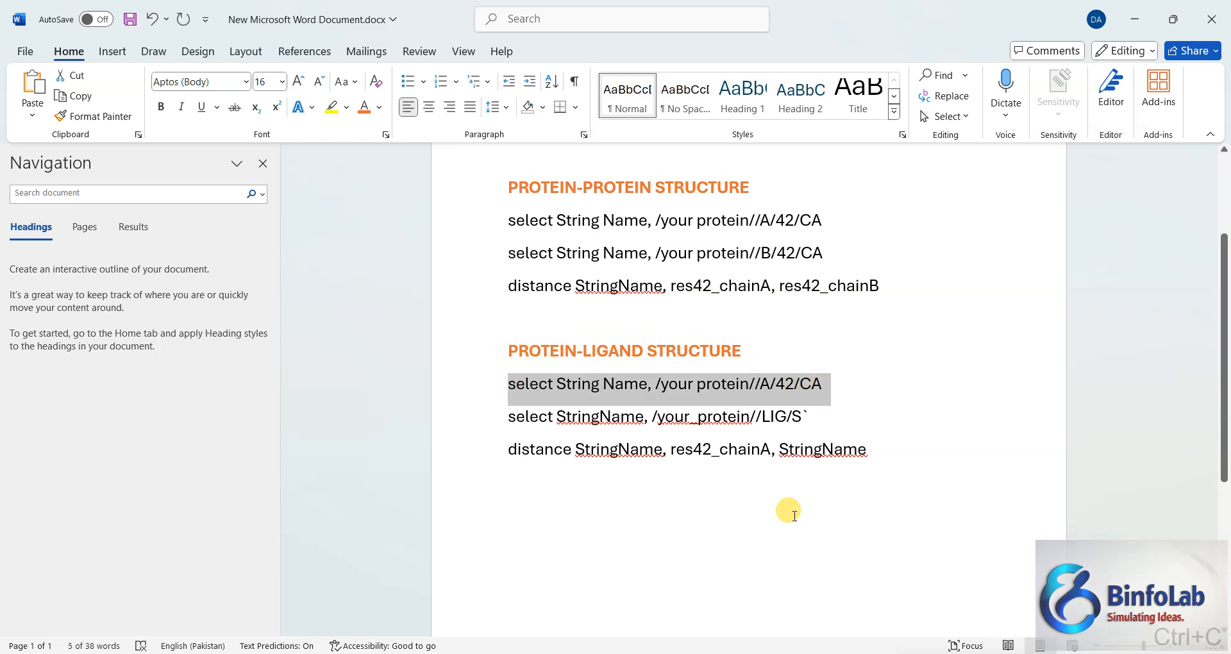
mouse_move(797, 653)
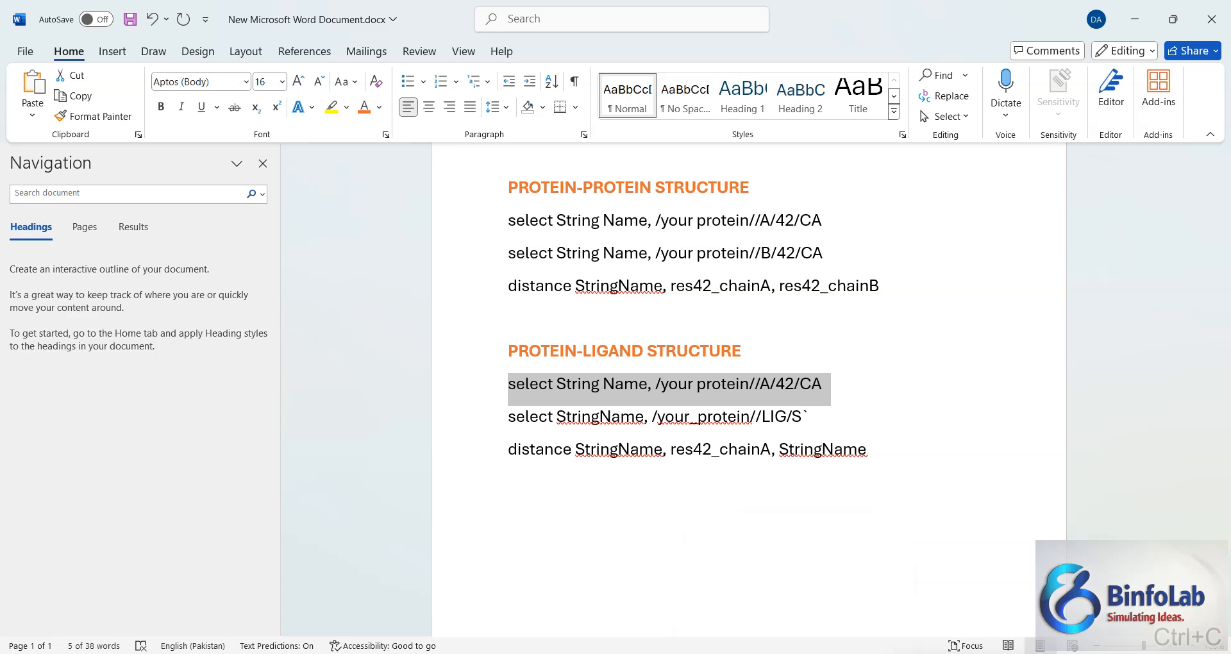
click(757, 583)
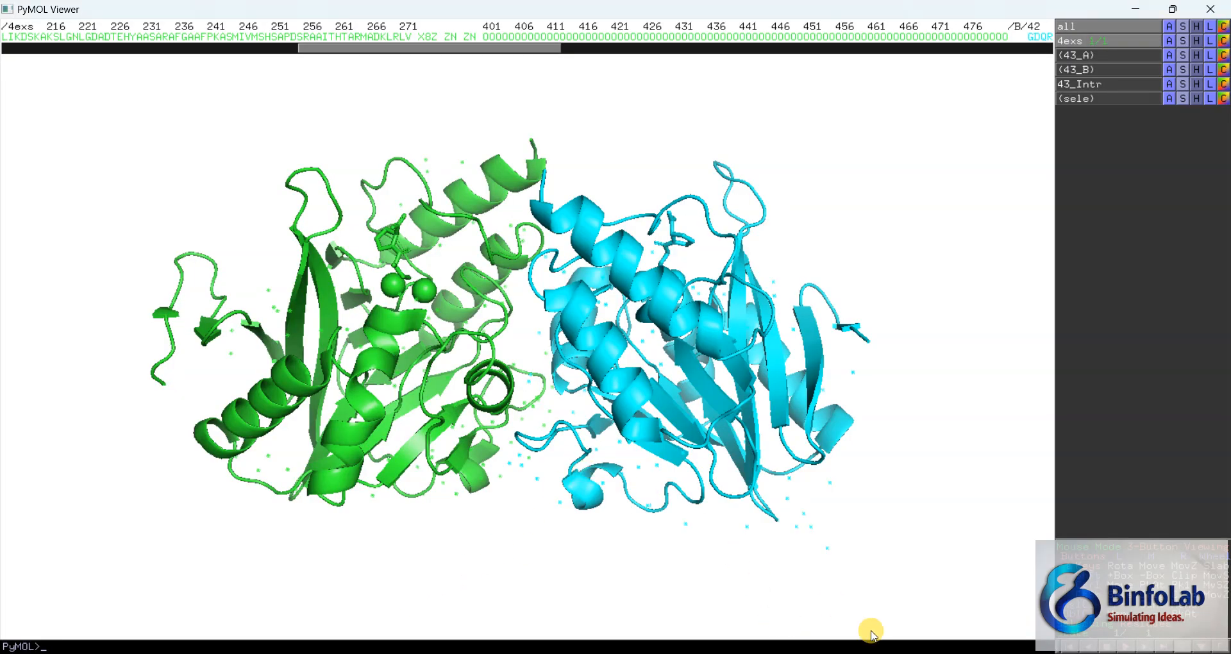
click(941, 587)
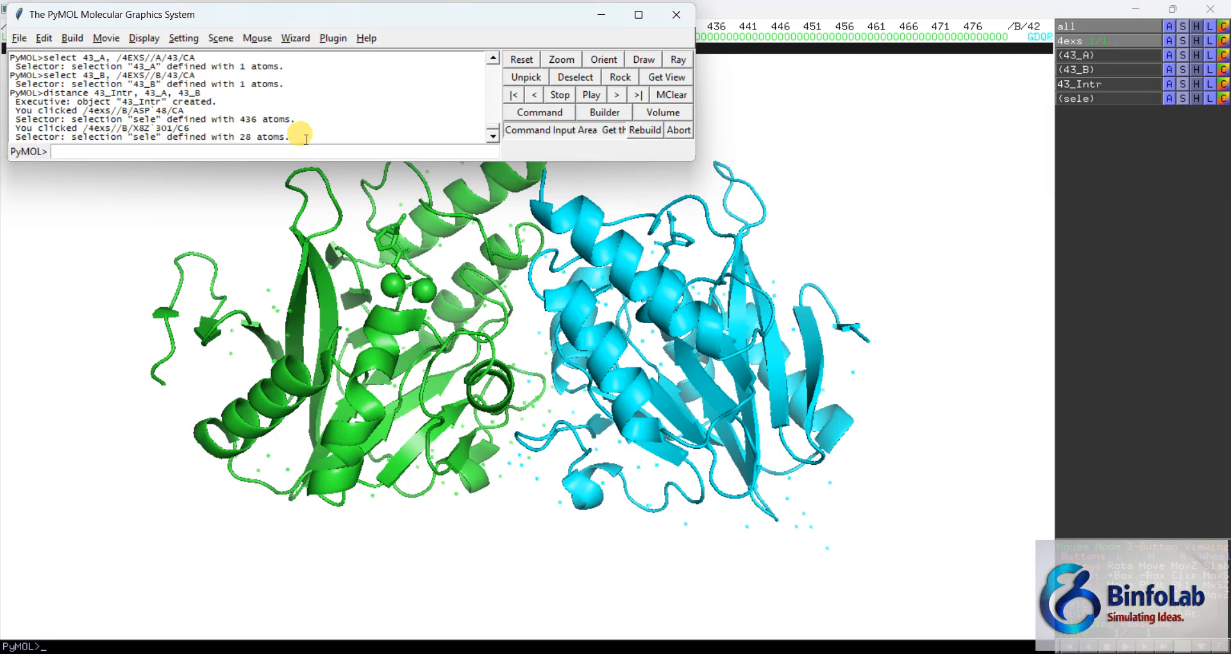
key(ctrl+v)
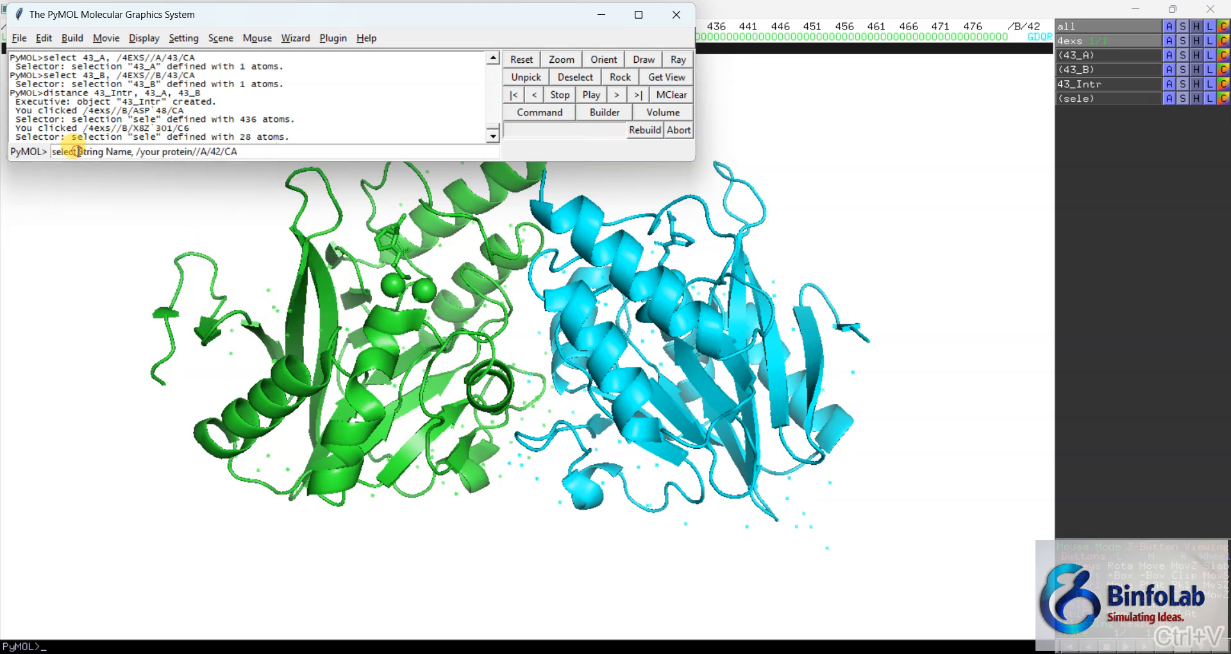
Step: Replace the String Name placeholder in the pasted select command with res44, followed by a comma
drag(78, 152, 131, 151)
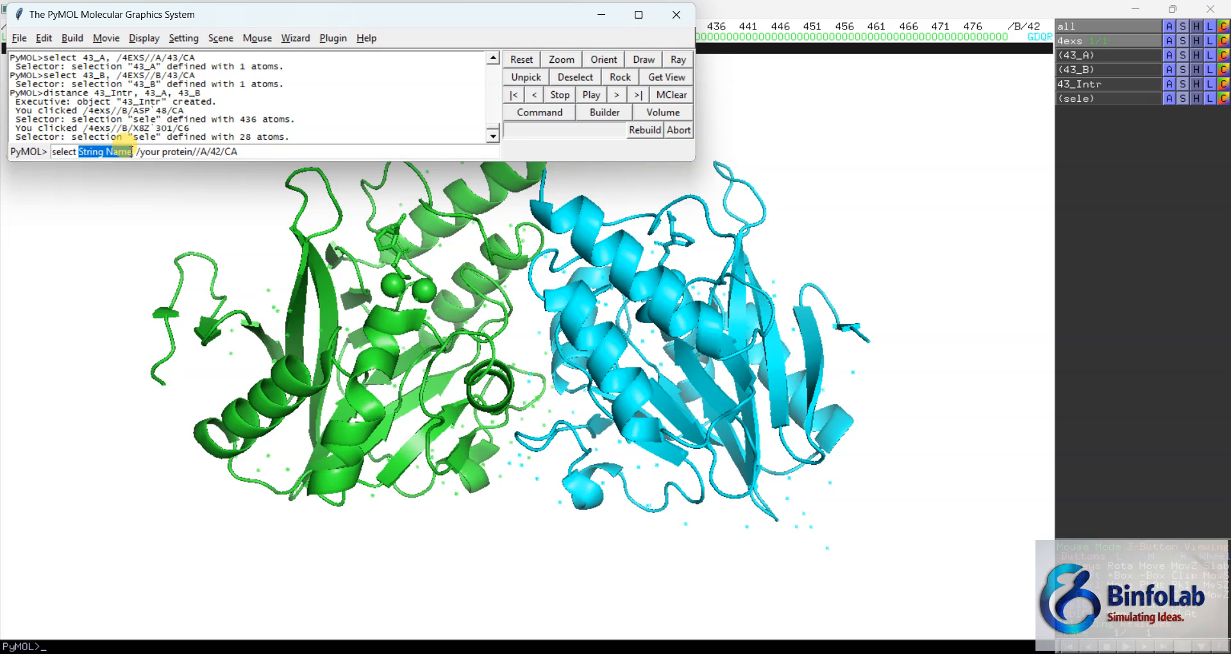
text(I)
text(ig)
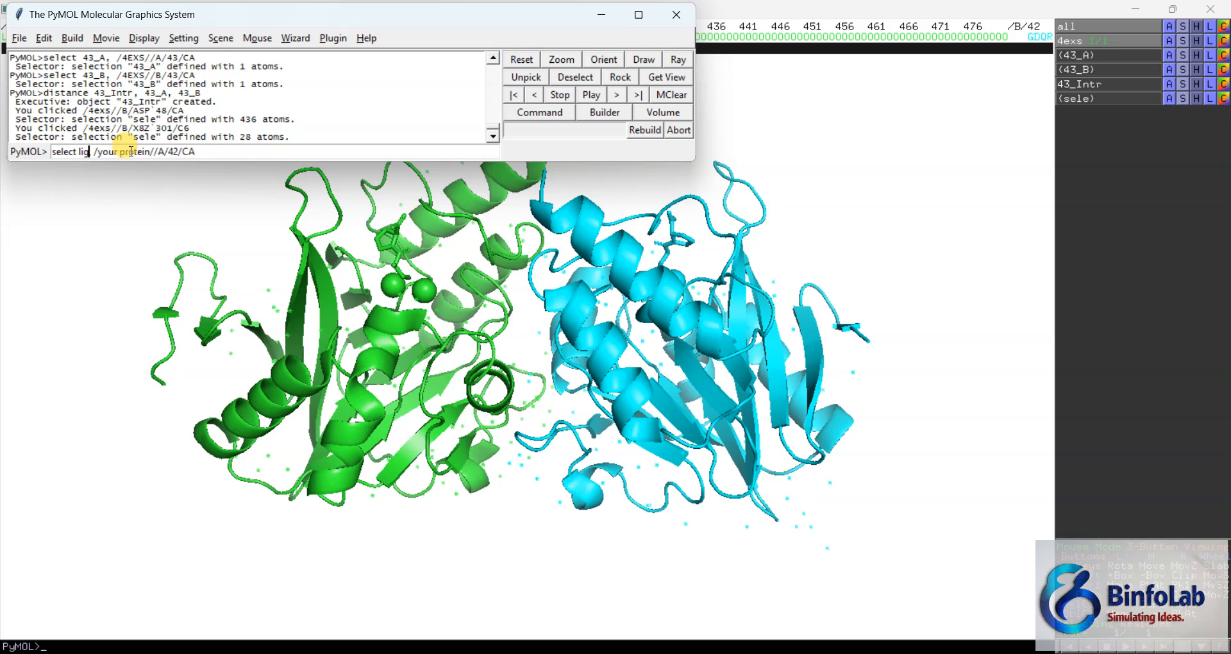
key(BackSpace)
key(BackSpace)
key(BackSpace)
key(BackSpace)
text(res43)
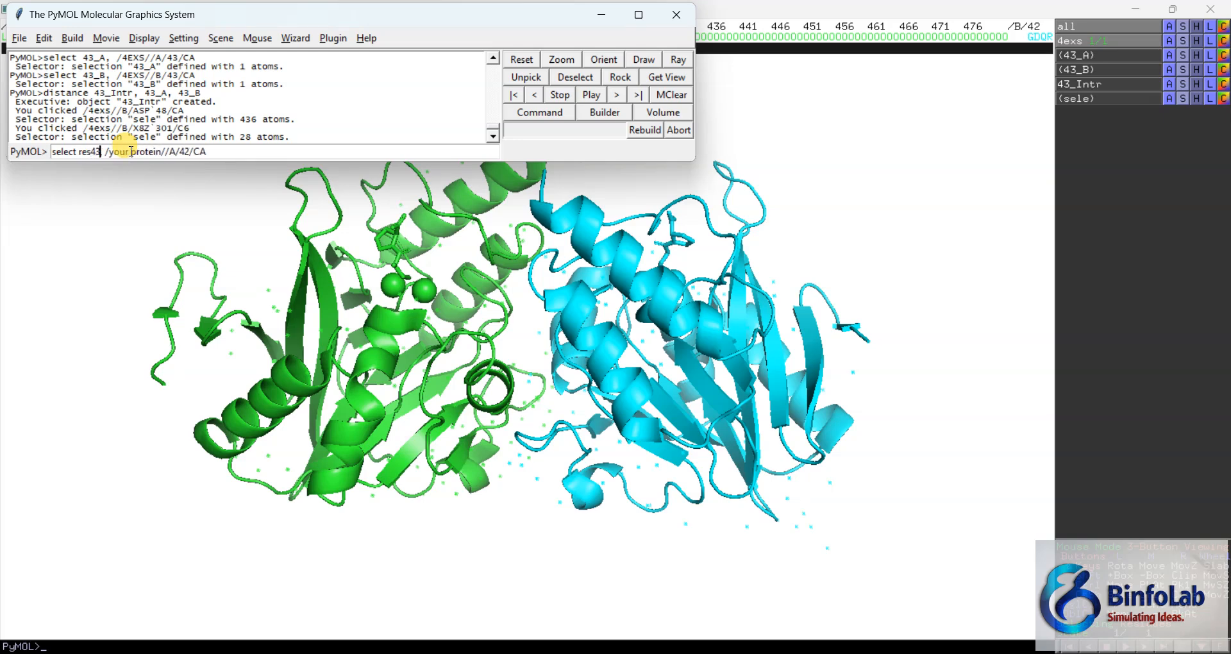
text(,)
Step: Set the protein to 4EXS and the residue to 44 in the command, and run select res44, /4EXS//A/44/CA
drag(108, 151, 159, 152)
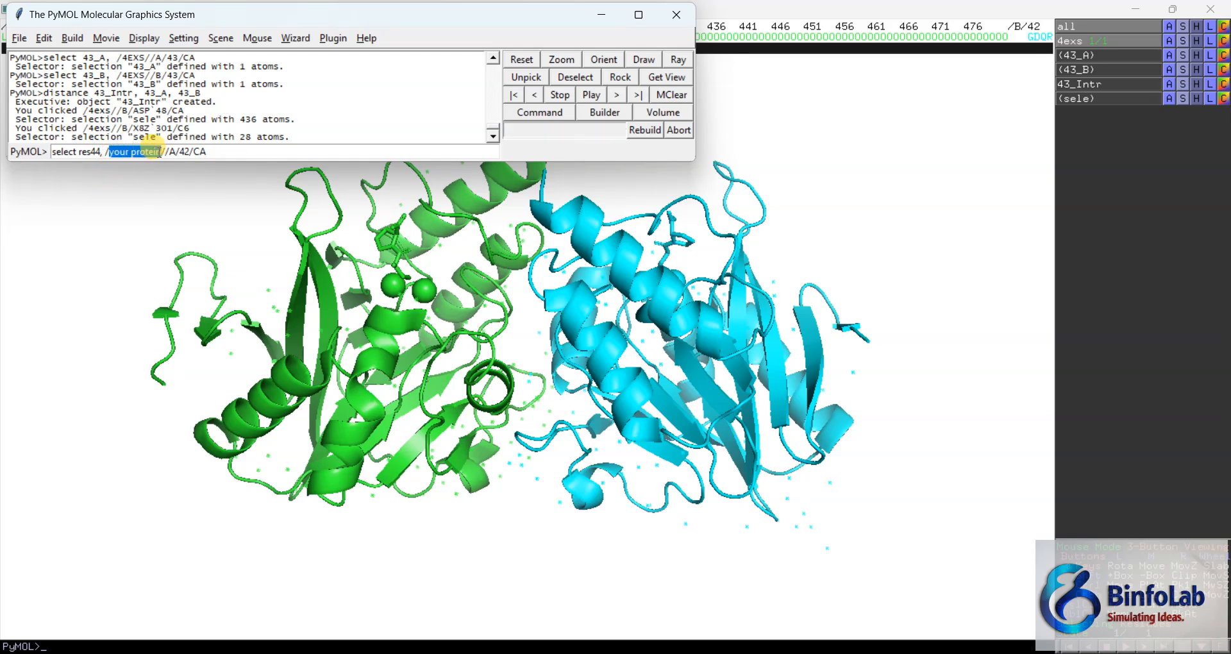
text(4EXS)
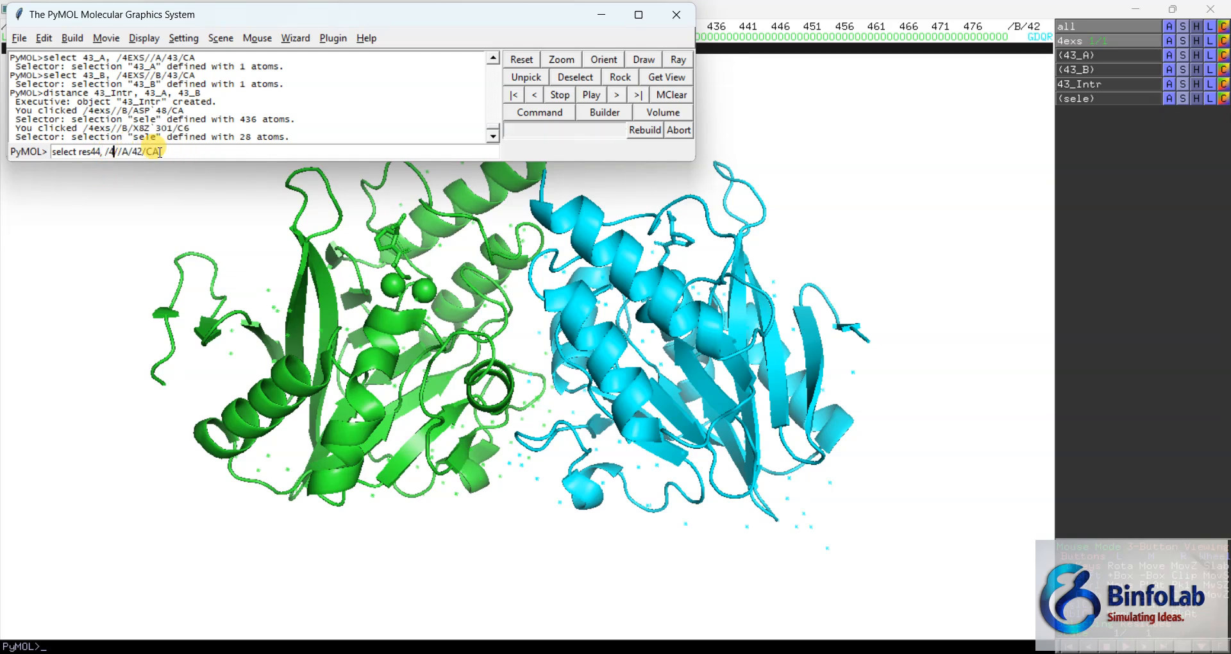
click(129, 152)
click(154, 151)
drag(154, 152, 156, 151)
text(4)
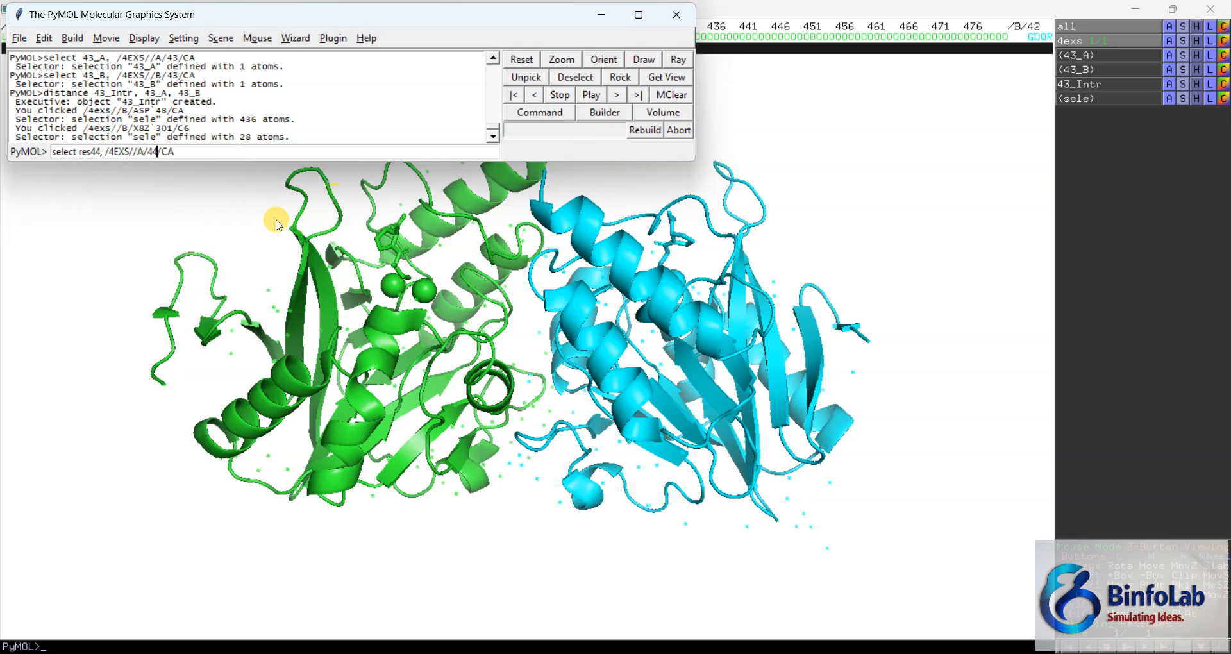
key(Return)
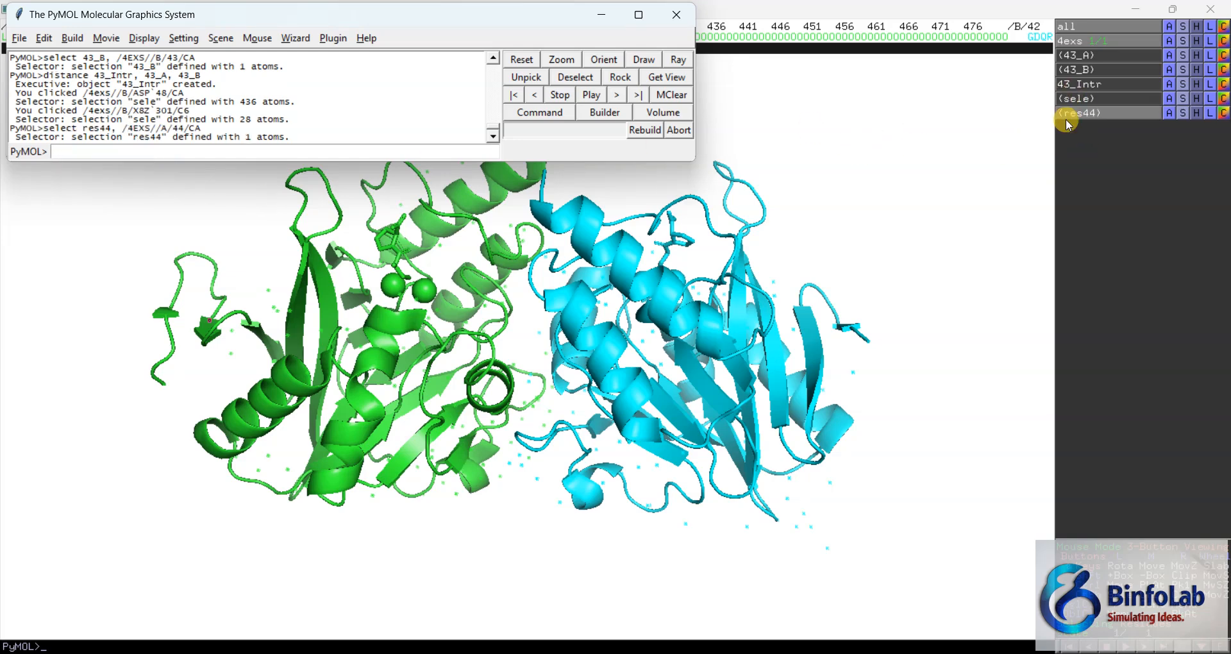
Step: Copy the ligand select command ending in LIG/S` from the Word document and paste it into the PyMOL command line
mouse_move(761, 653)
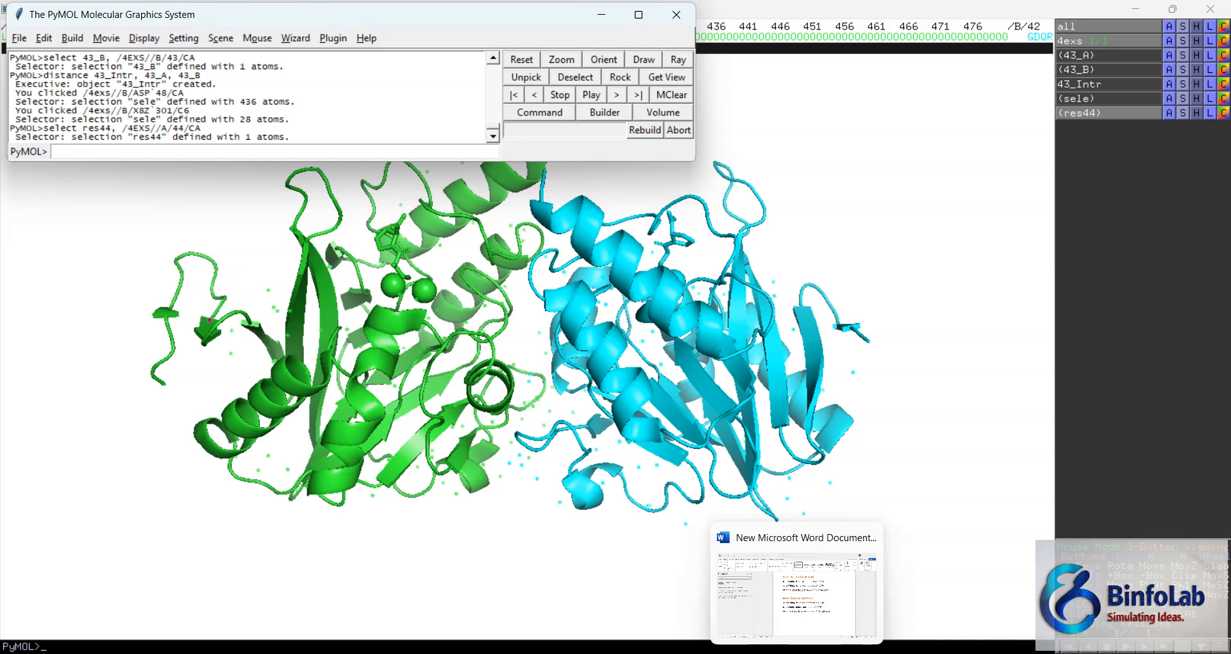
click(798, 612)
click(700, 508)
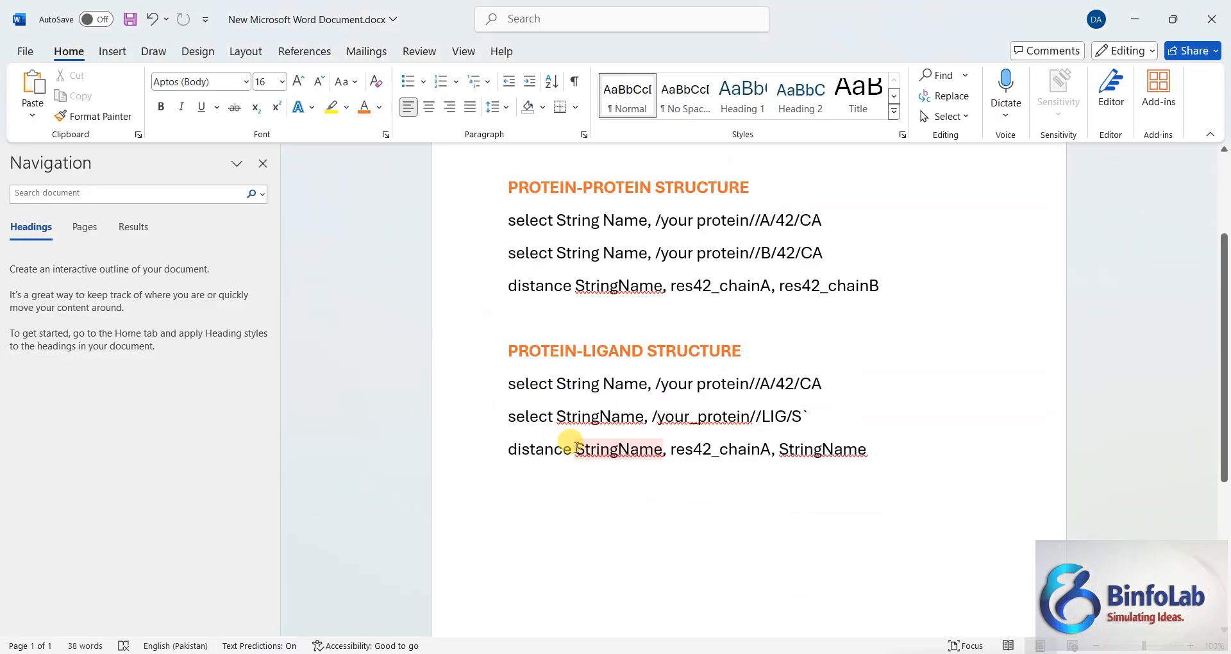
drag(503, 417, 806, 418)
click(807, 417)
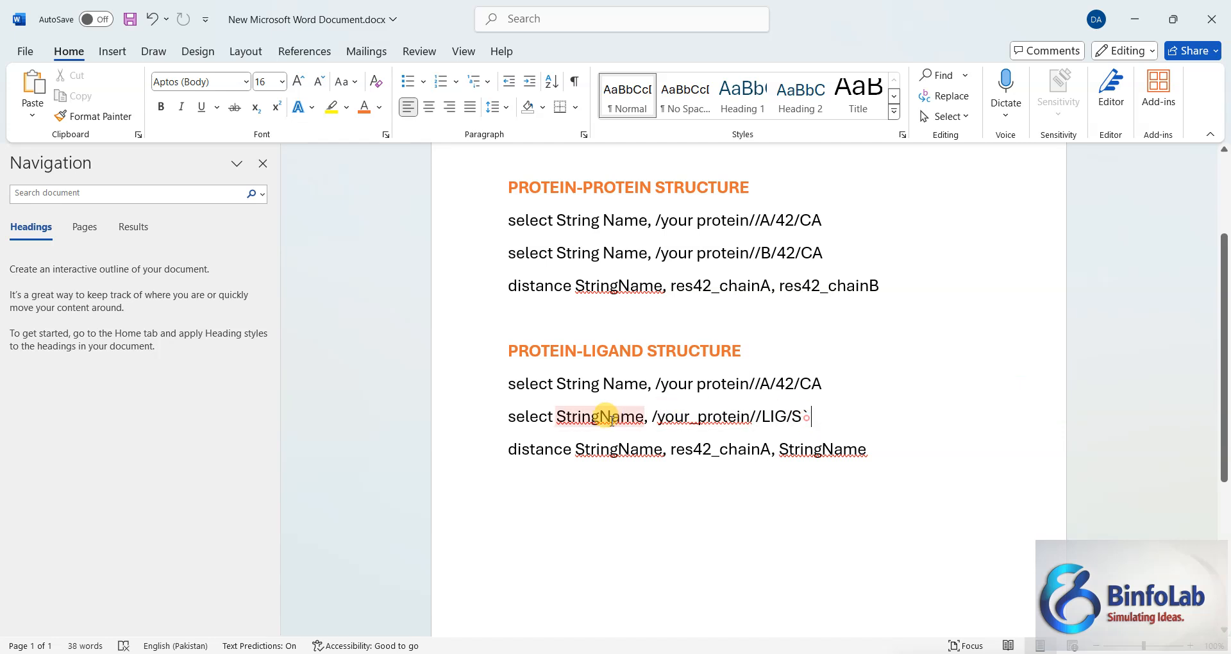
click(508, 418)
drag(588, 420, 809, 418)
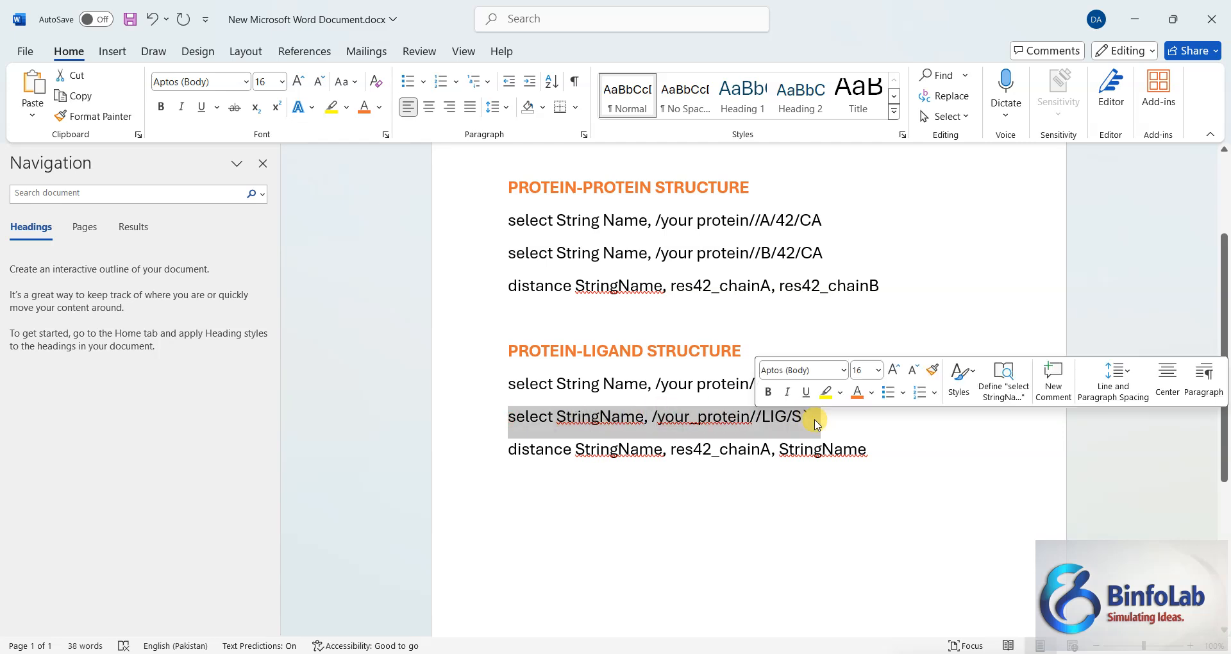
key(ctrl+c)
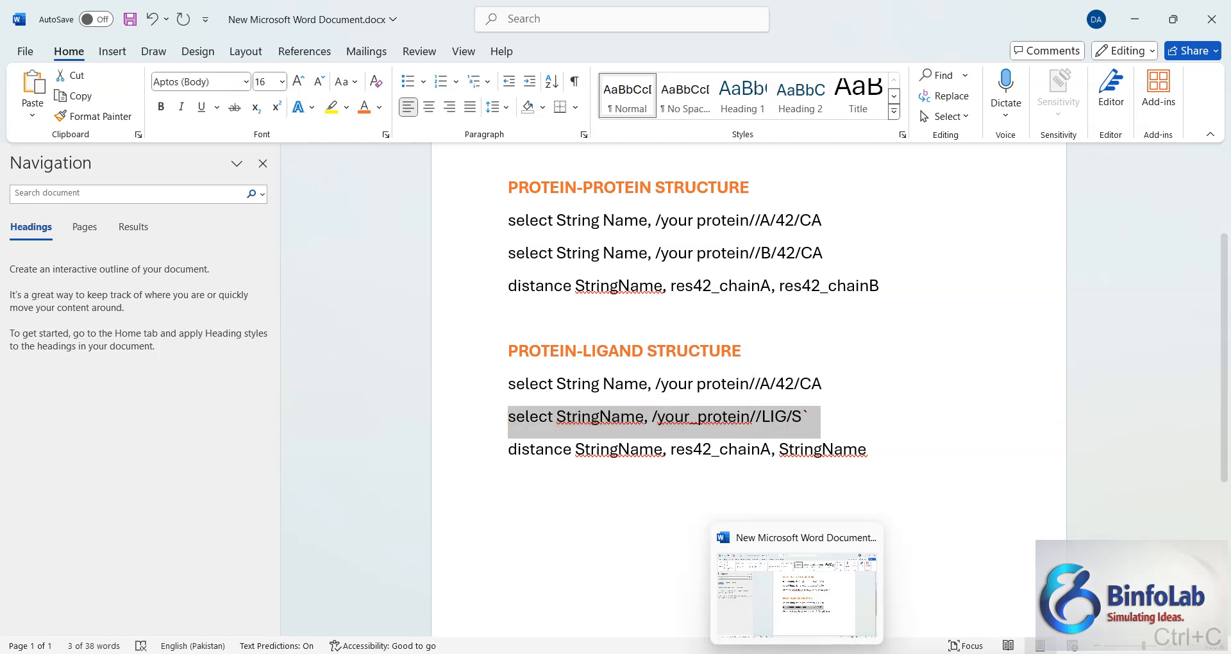
click(885, 606)
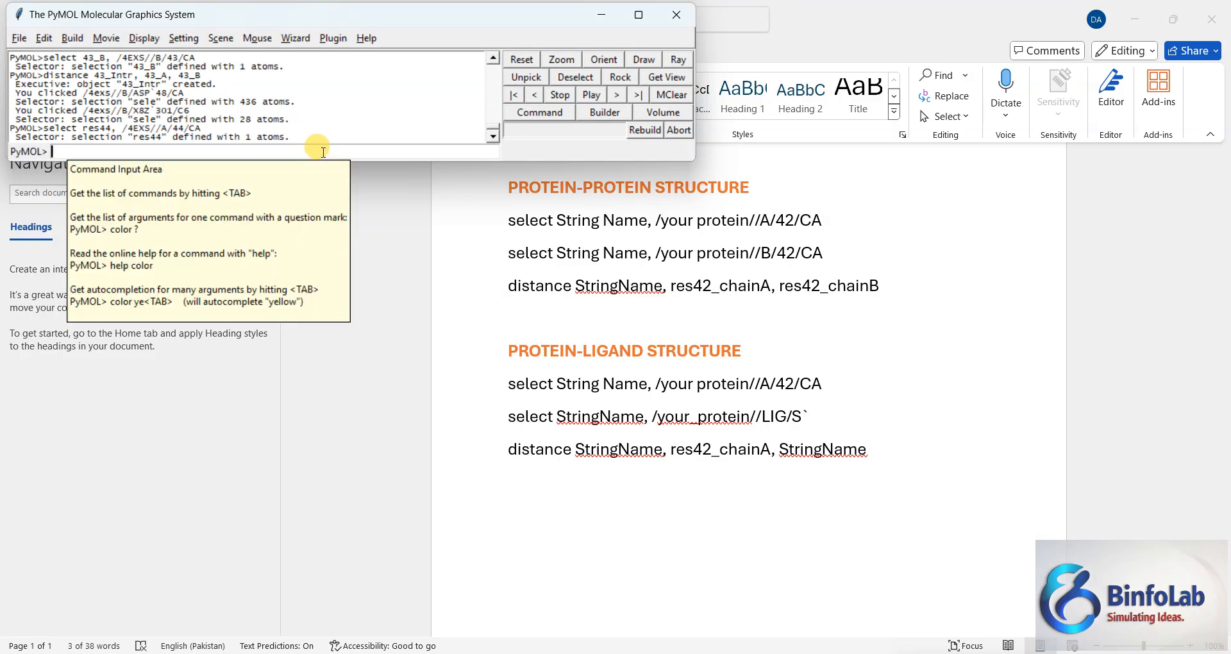
key(ctrl+v)
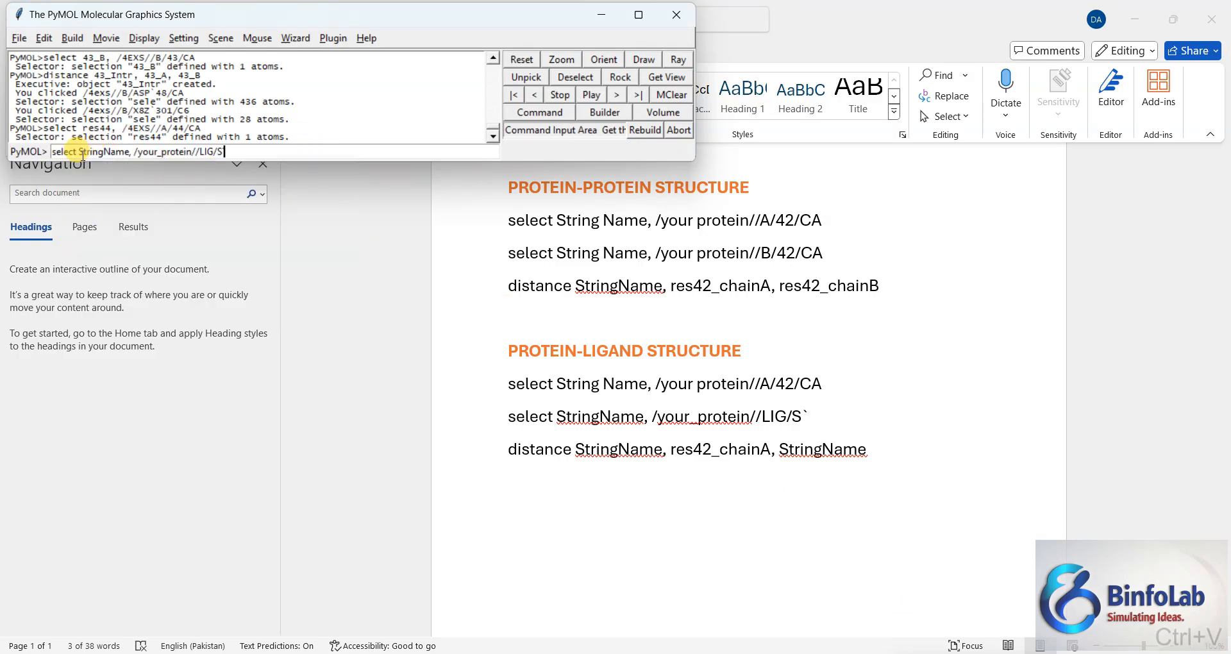
Step: Name the ligand selection lIG_S and replace the your_protein placeholder with 4EXS in the pasted command
drag(79, 152, 129, 152)
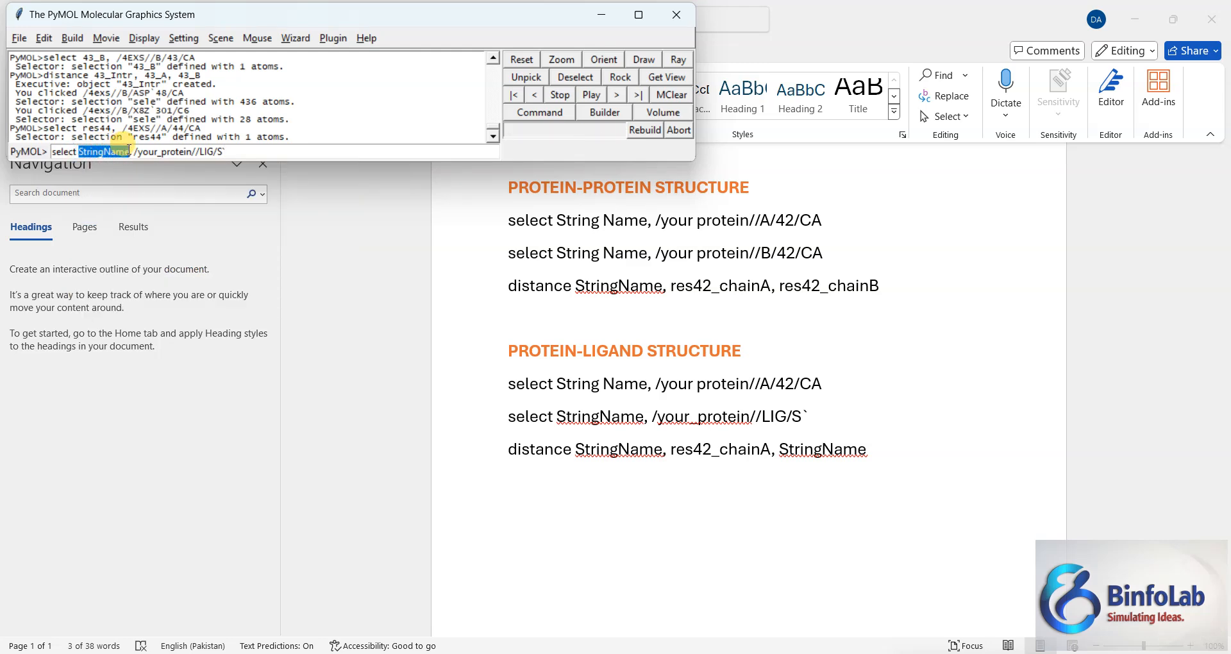
text(LIG)
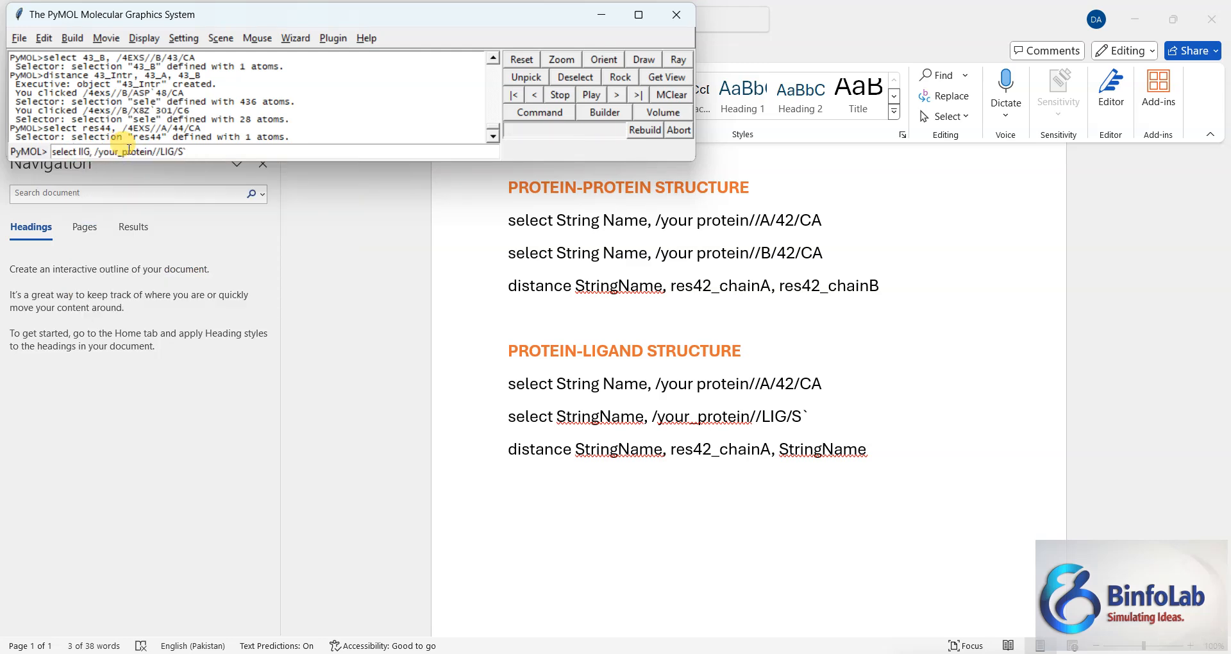
text(S)
key(BackSpace)
text(_S)
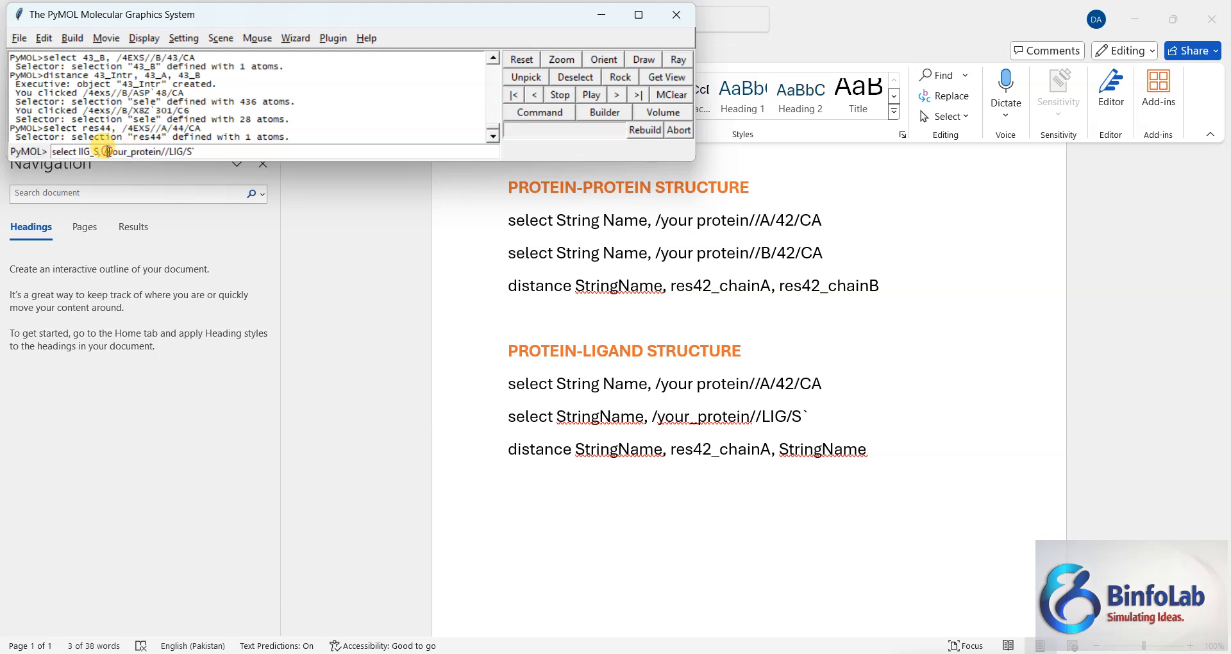
drag(106, 151, 161, 152)
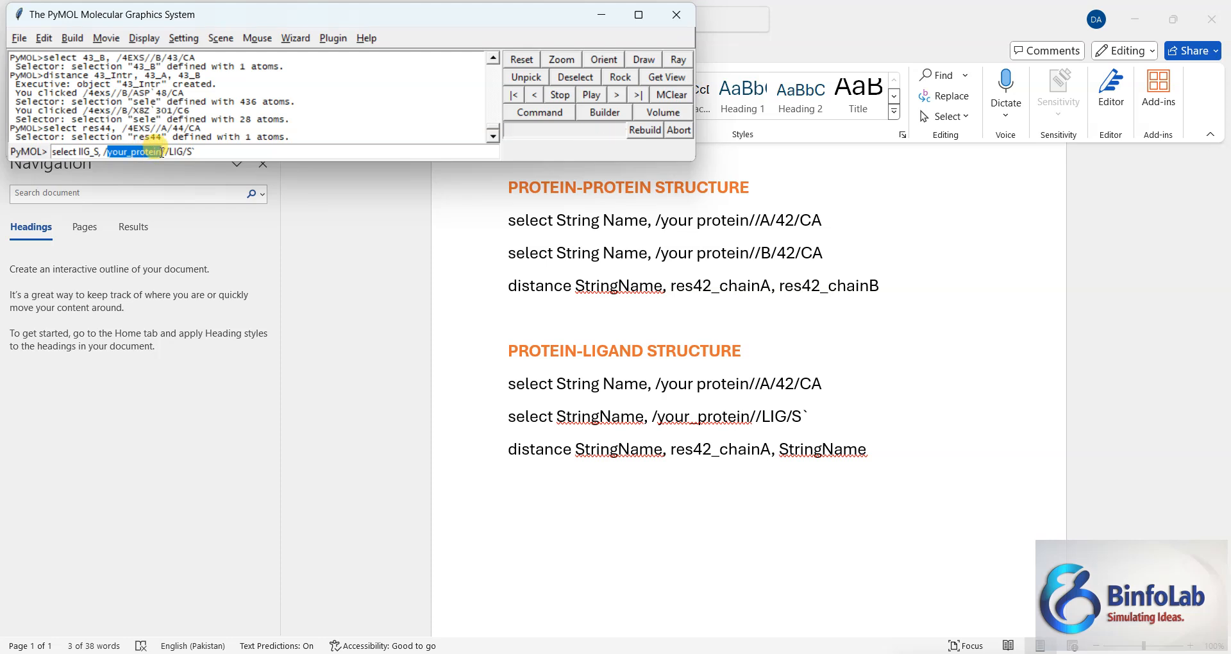
text(4EXS)
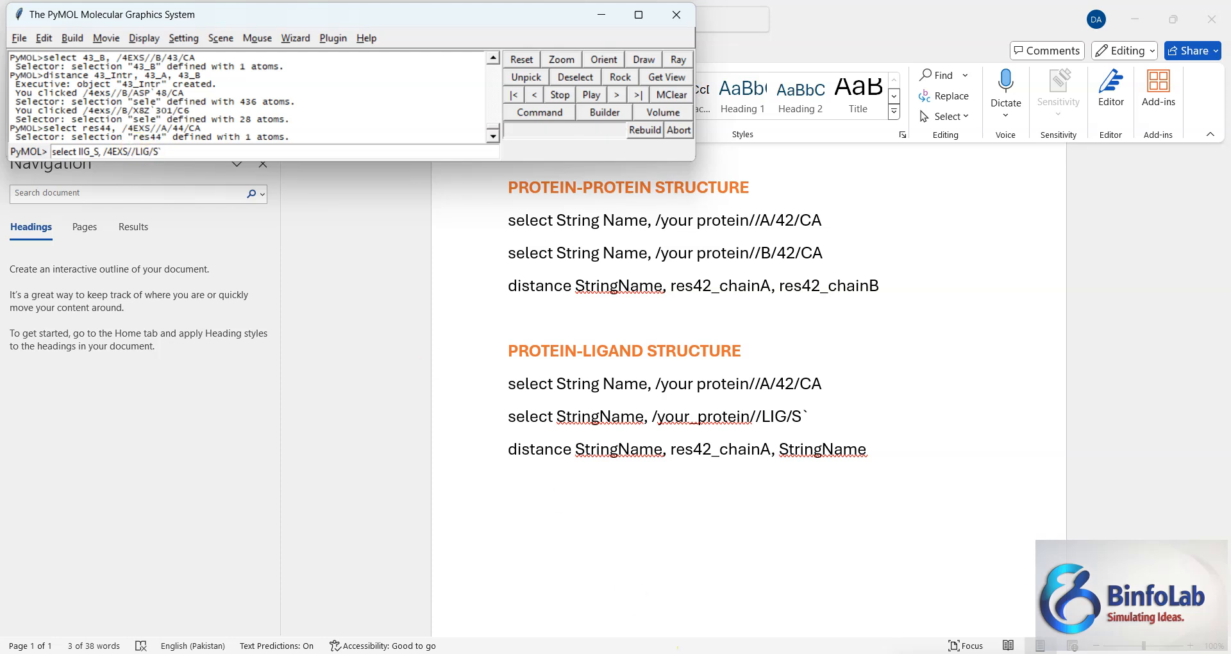
Step: Replace the LIG placeholder with X8Z and try running the lIG_S select command without a chain identifier
click(795, 595)
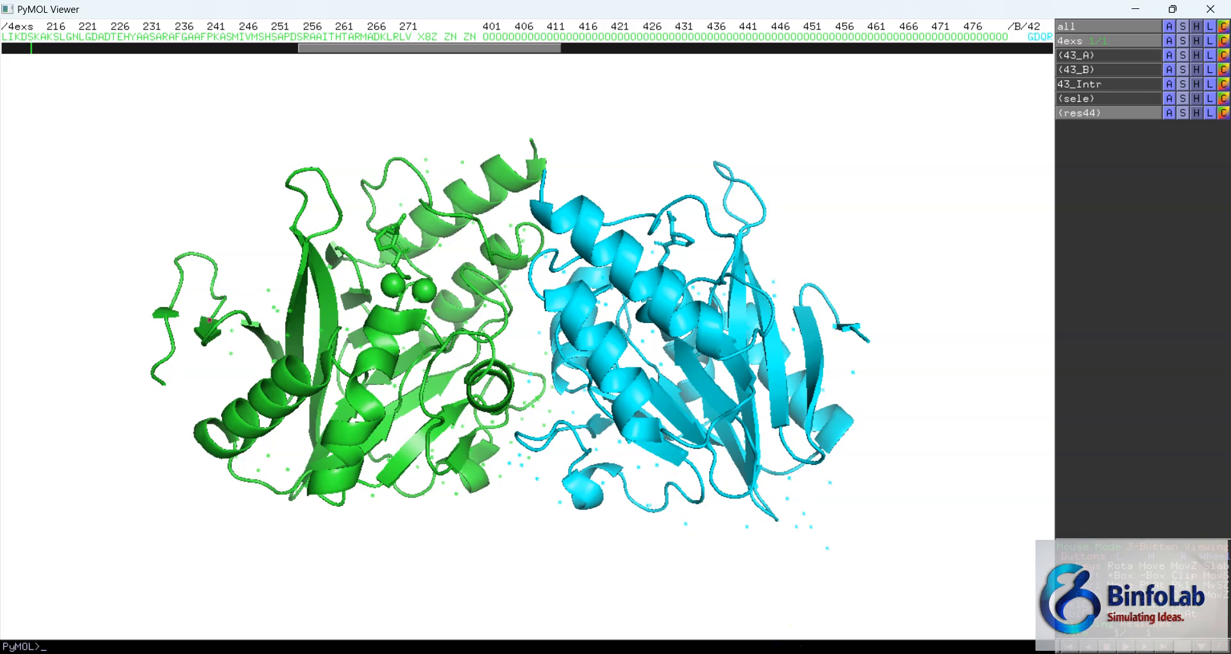
mouse_move(797, 652)
mouse_move(867, 652)
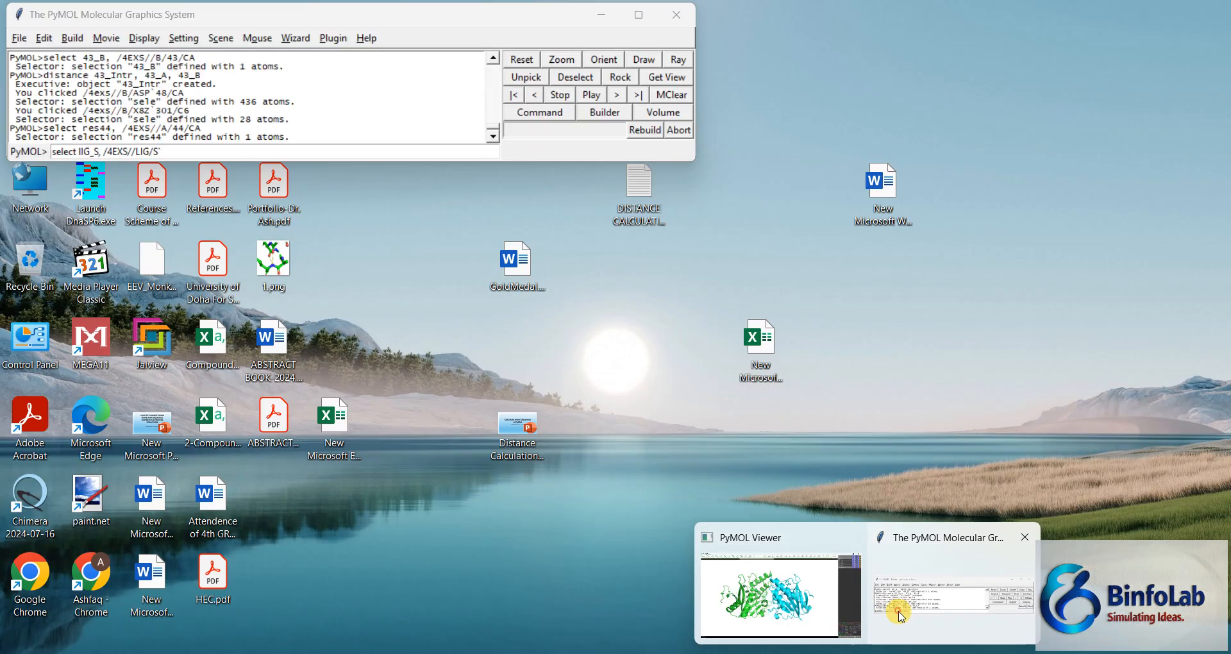
click(954, 593)
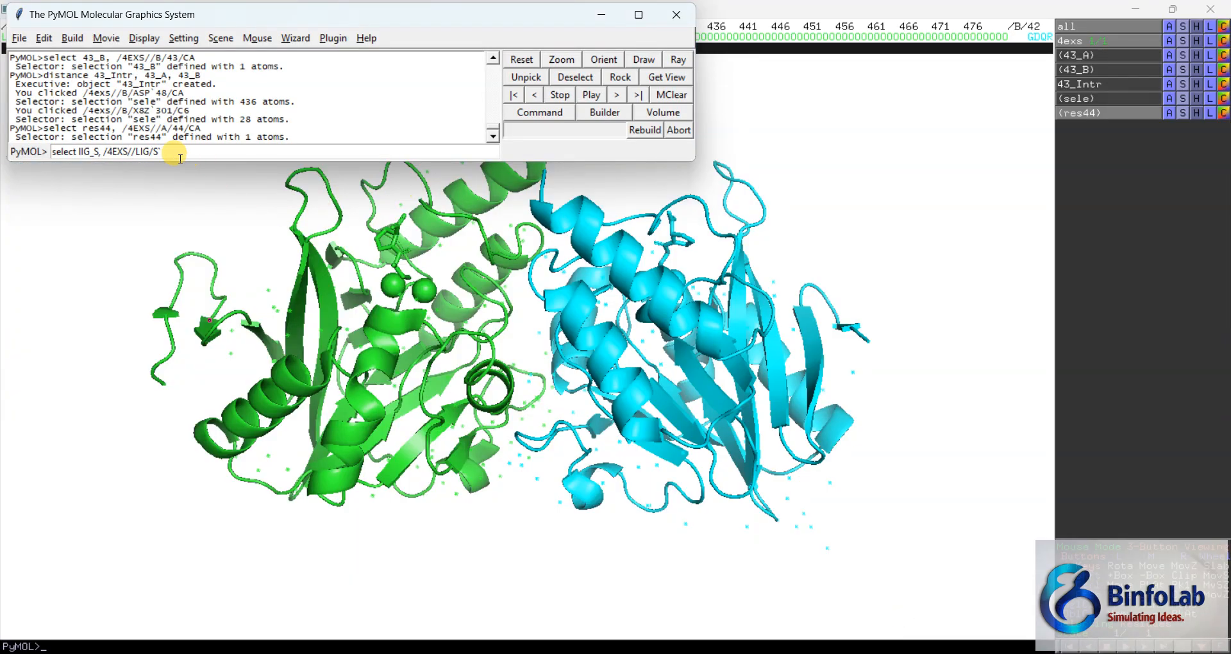
double_click(144, 152)
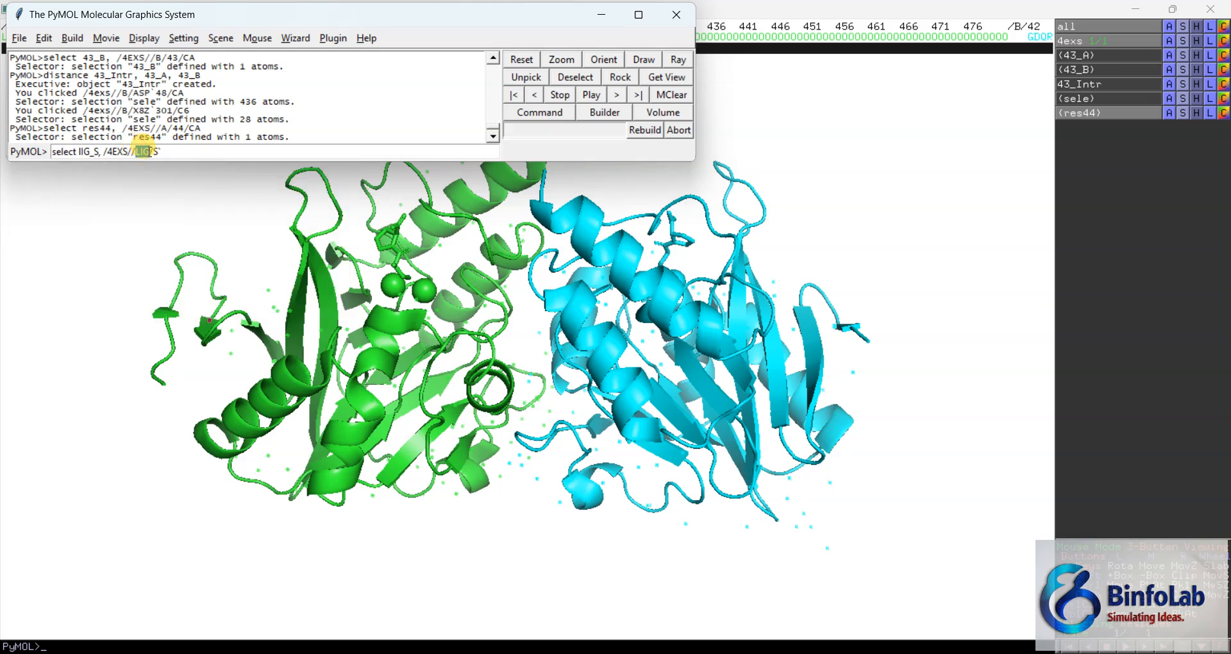
text(X8Z)
key(Return)
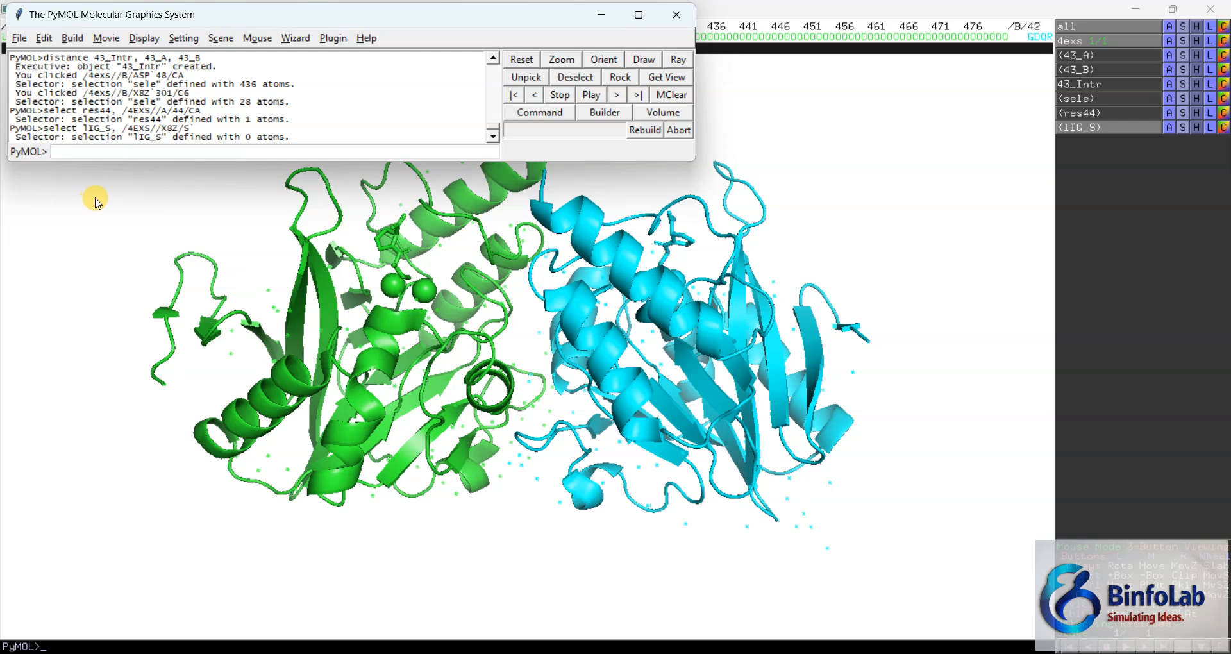
Step: Recall the ligand select command, add chain A before X8Z, and run it again to define lIG_S
click(247, 149)
key(Up)
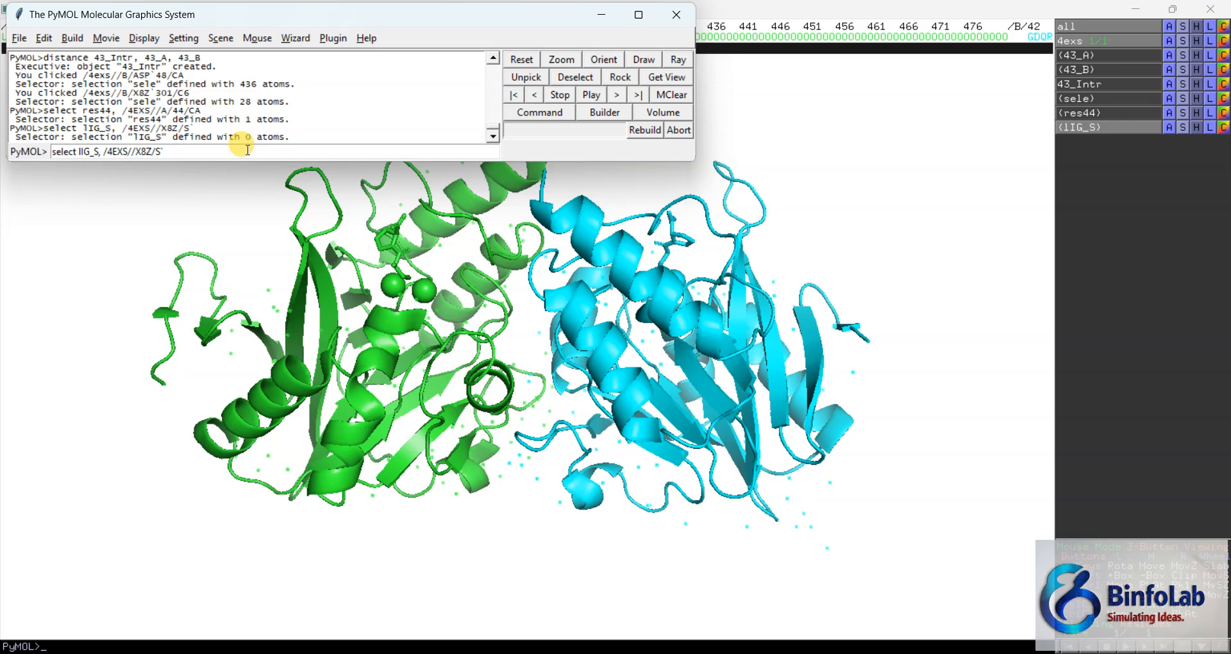
text(a)
key(BackSpace)
text(A/)
key(Return)
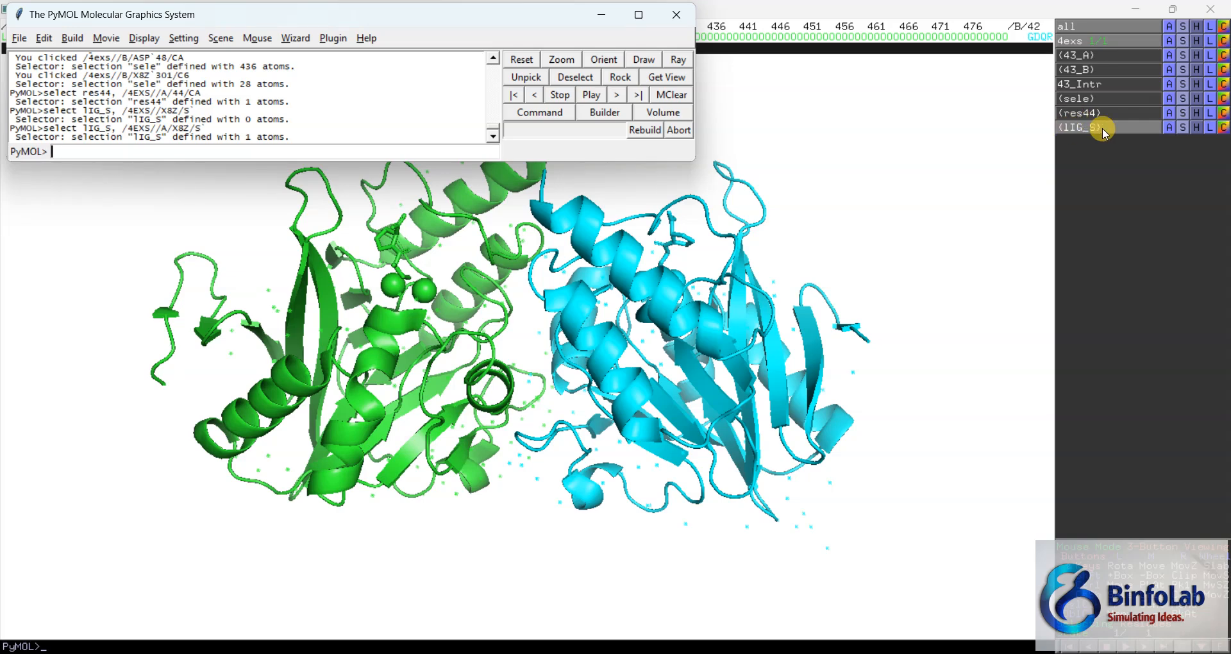
Step: Copy the distance command under PROTEIN-LIGAND STRUCTURE from the Word document and return to PyMOL
mouse_move(868, 653)
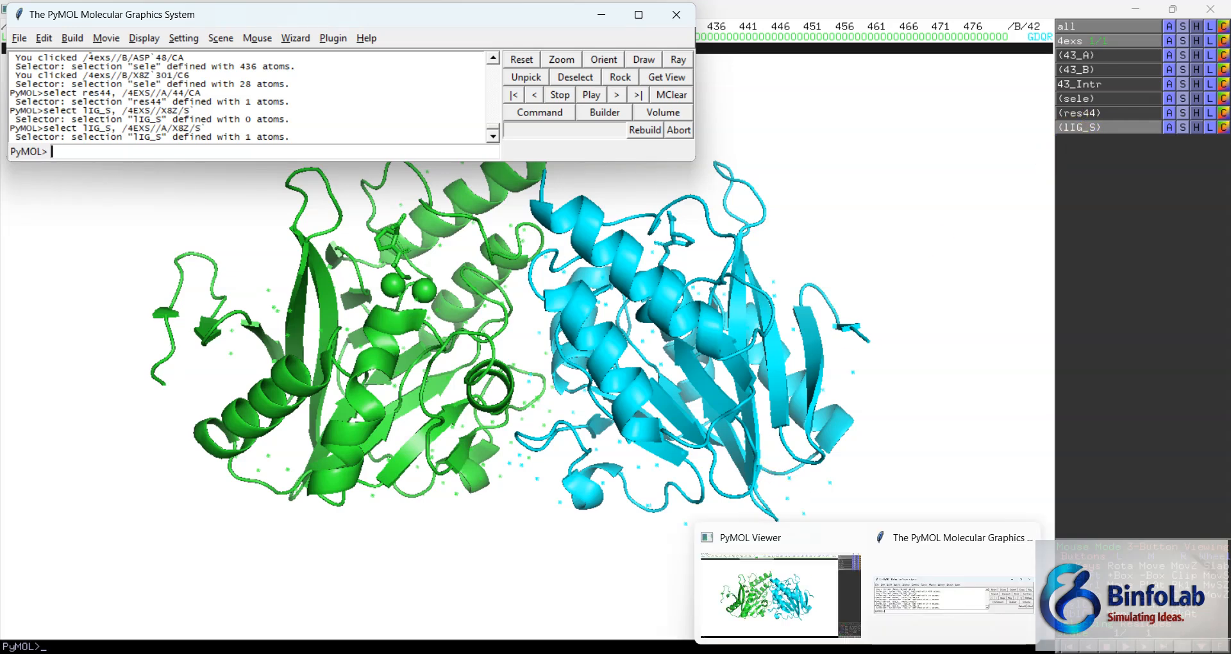
click(797, 653)
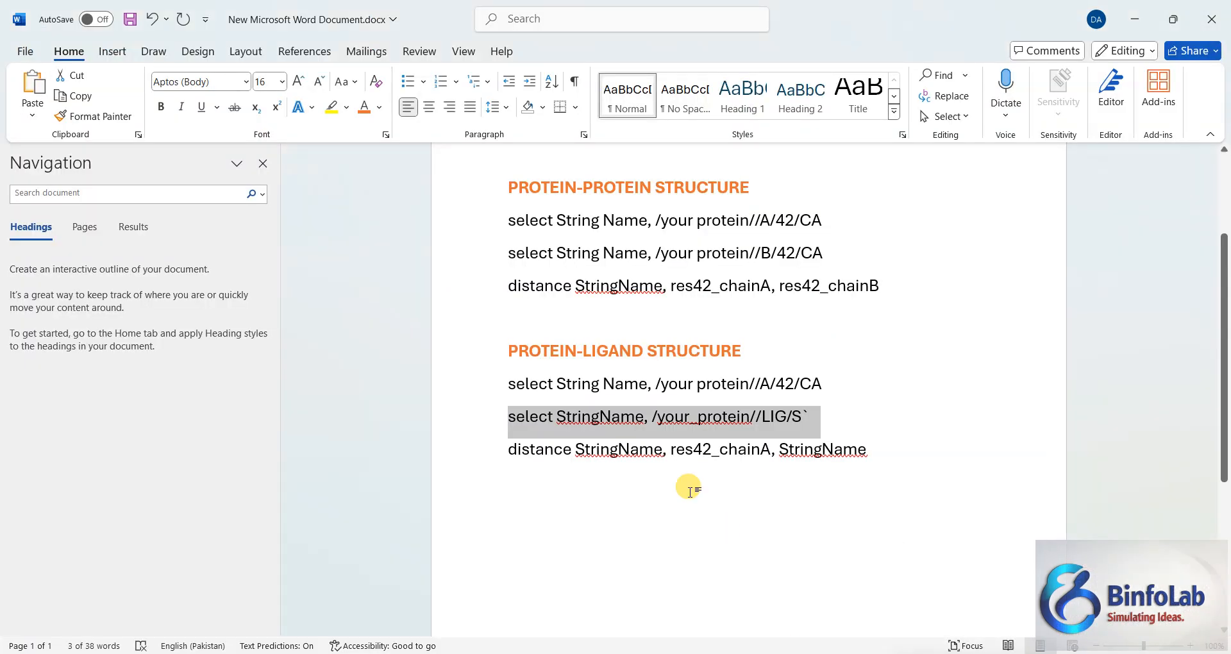
click(660, 480)
drag(503, 449, 860, 451)
key(ctrl+c)
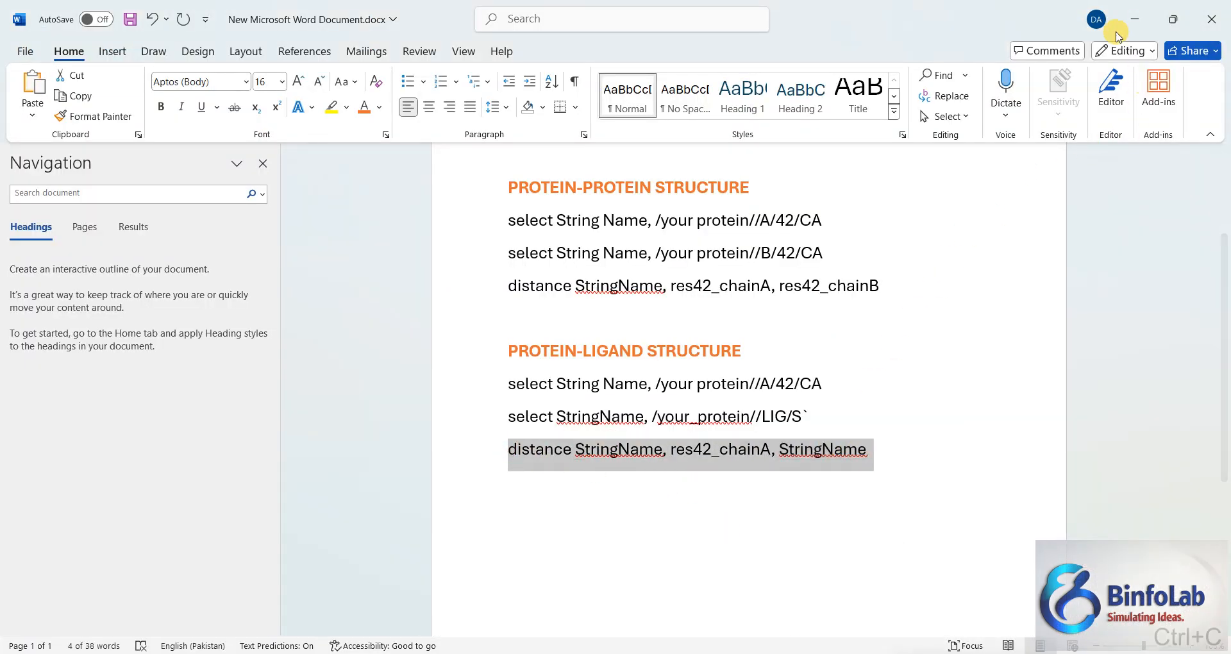
click(1133, 21)
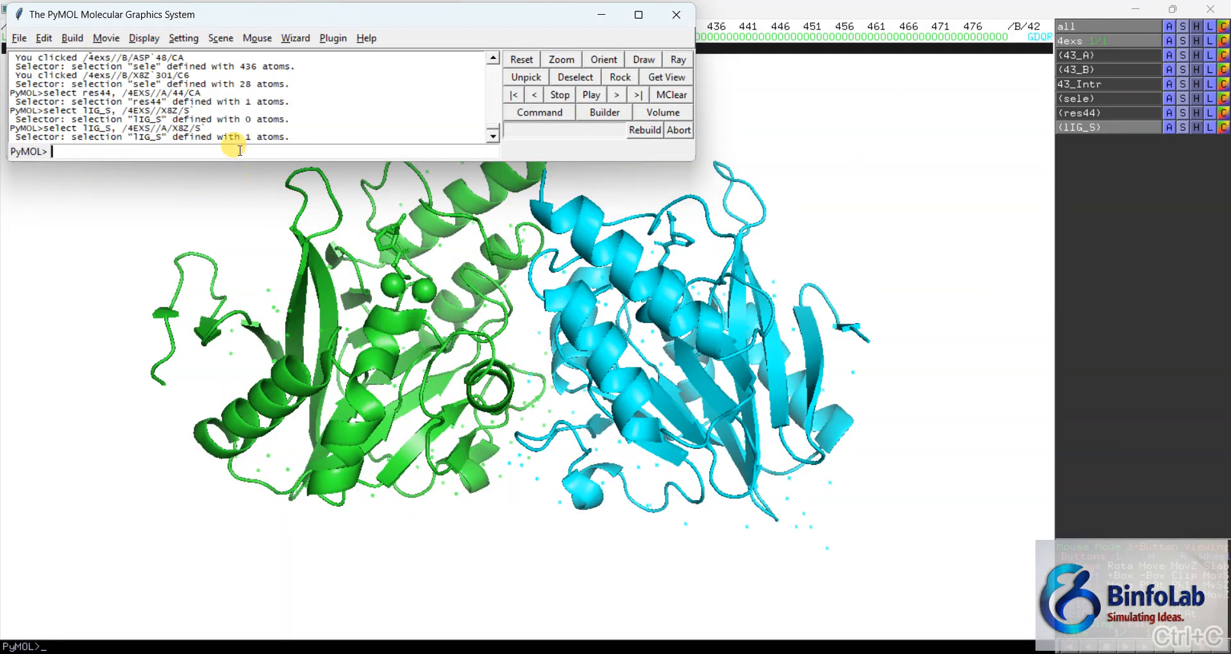
Step: Paste the copied distance command, name the distance object Pro-Lig, and replace the res42_chainA placeholder with res44
key(ctrl+v)
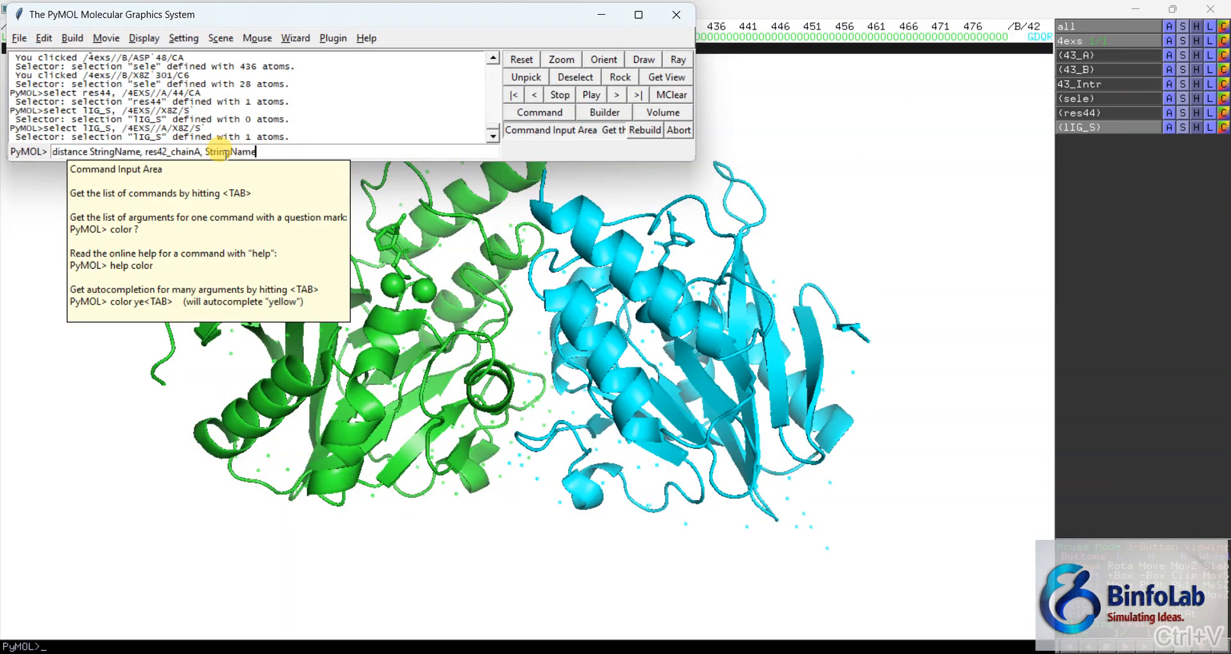
drag(91, 152, 140, 152)
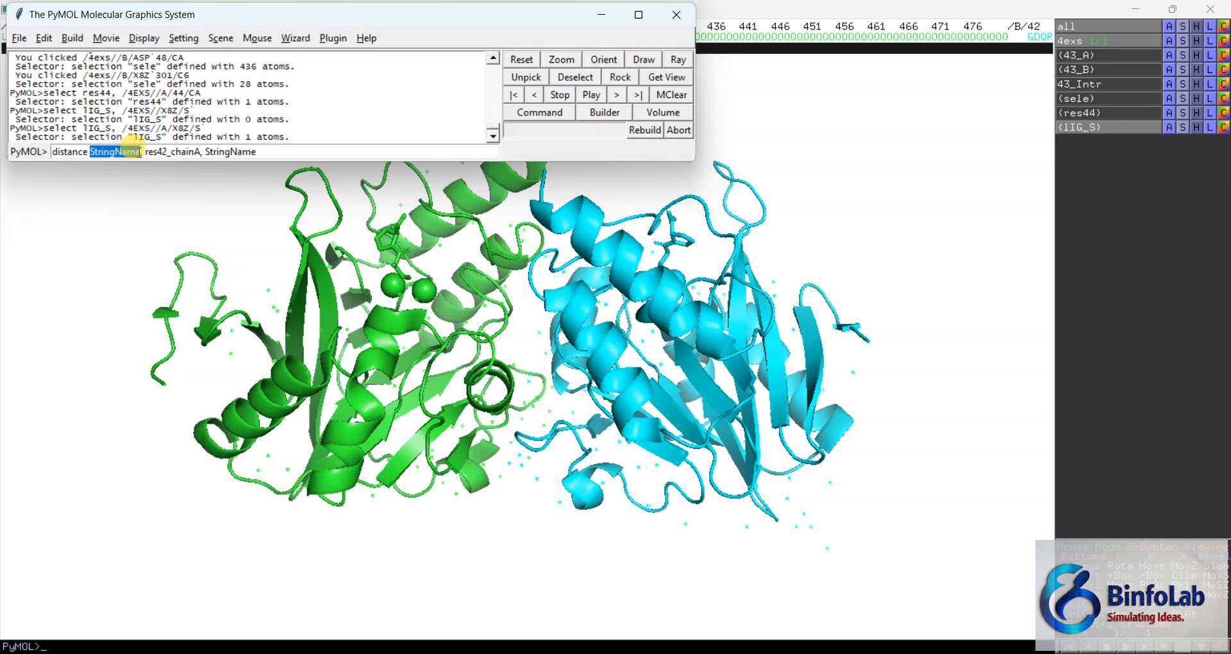
text(Pro-Lig,)
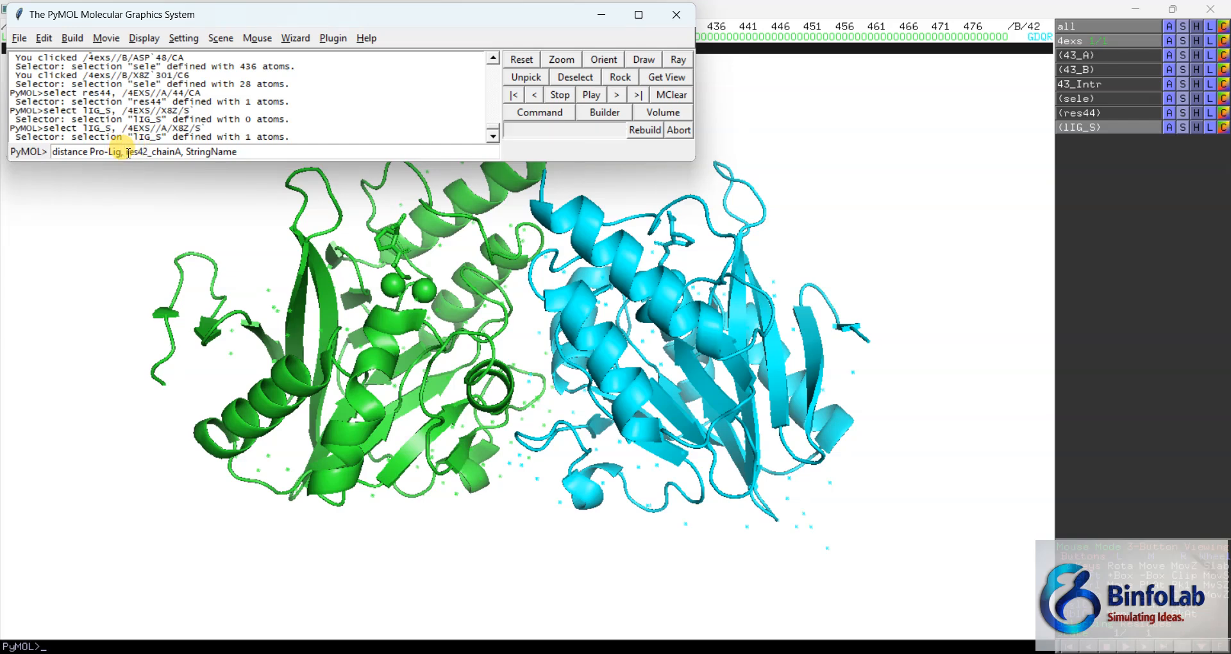
click(137, 152)
drag(147, 152, 182, 152)
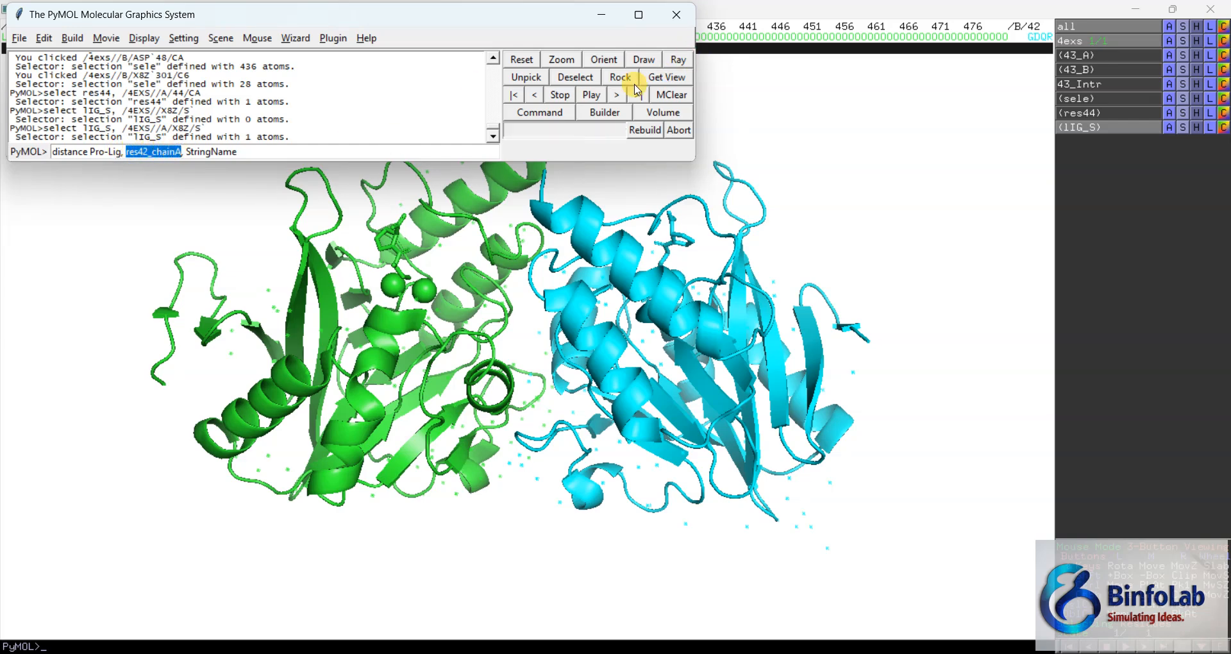
text(res44)
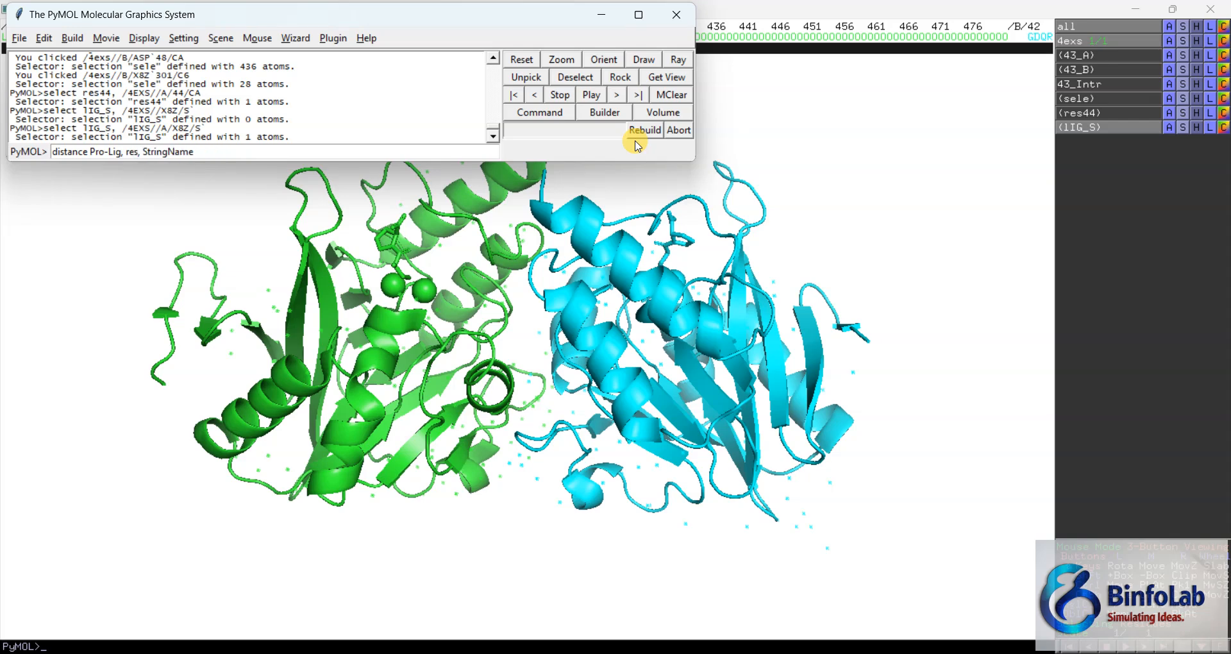
text(,)
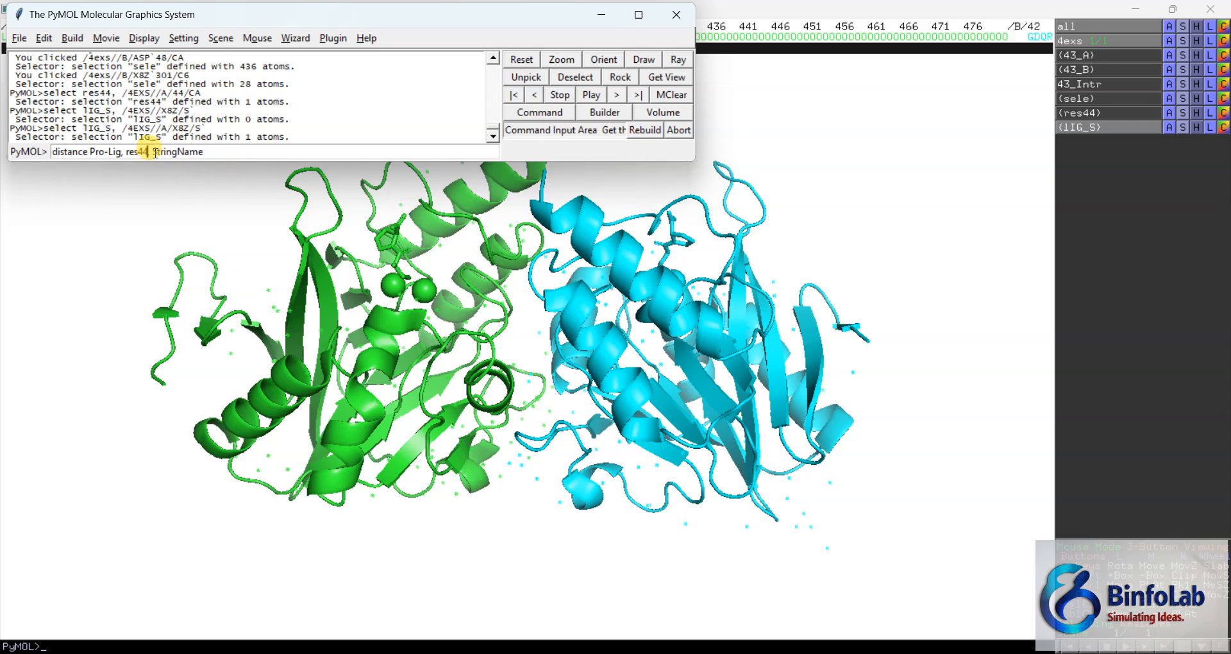
Step: Replace the remaining StringName placeholder with lIG_S and run the distance command
drag(153, 152, 202, 152)
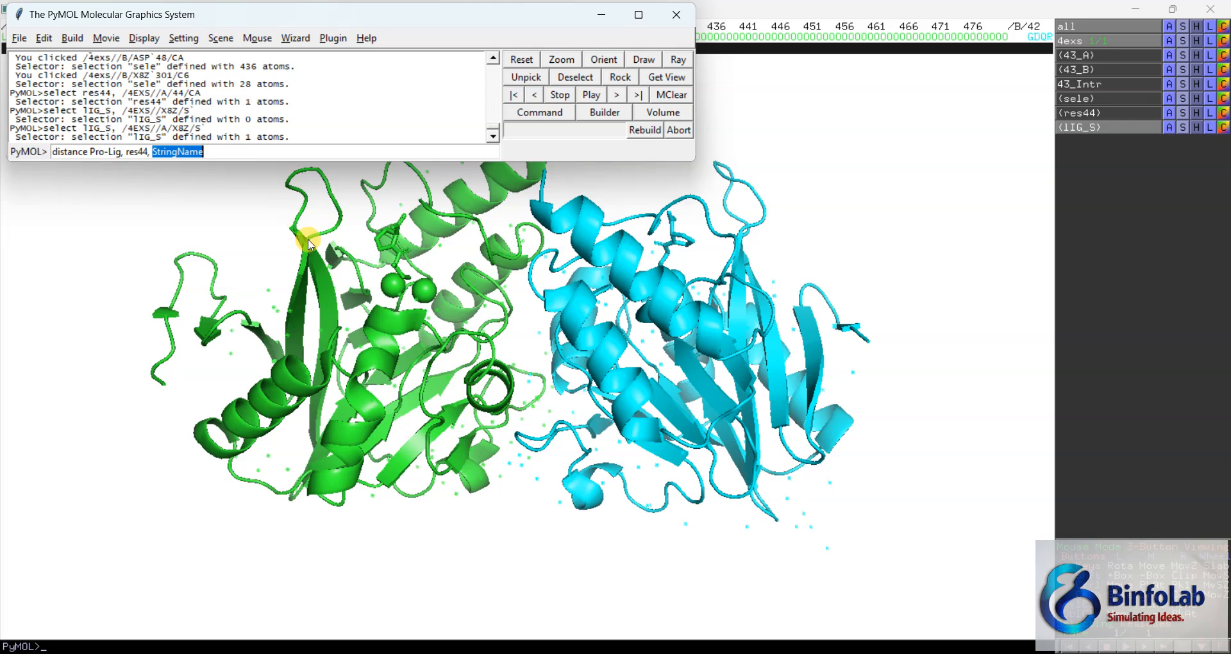
key(BackSpace)
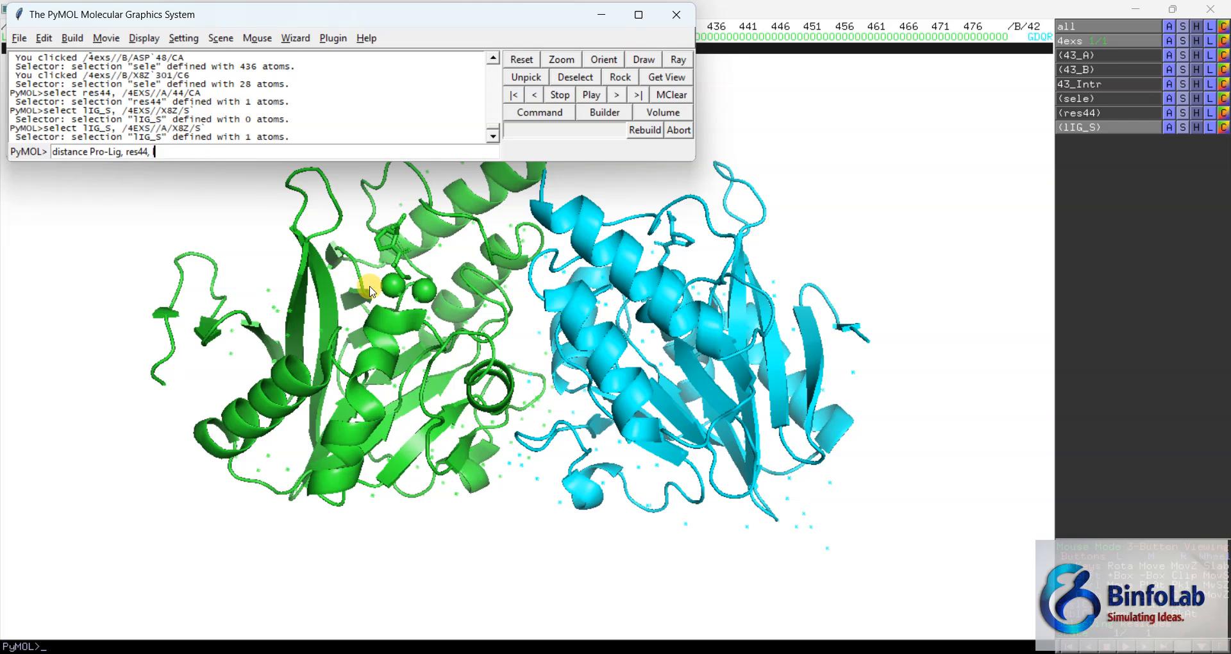
text(lIG_S)
key(Return)
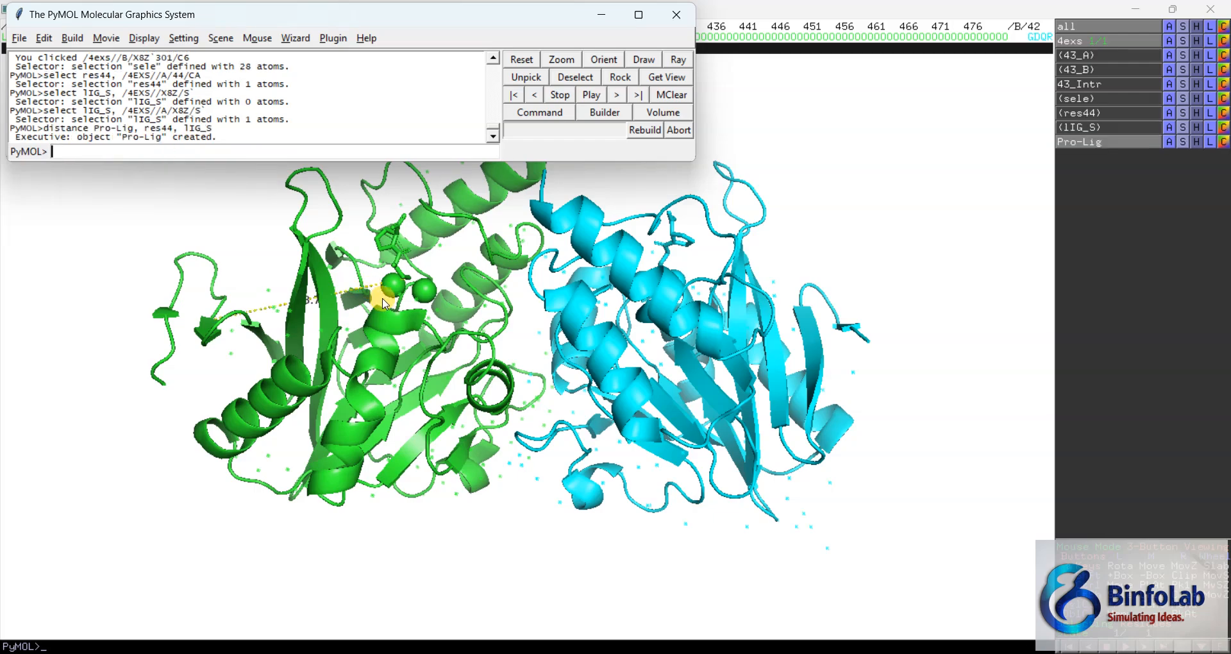
Step: Examine the Pro-Lig distance line in the structure and show the 43_Intr distance alongside it
drag(335, 338, 375, 326)
right_drag(387, 312, 409, 480)
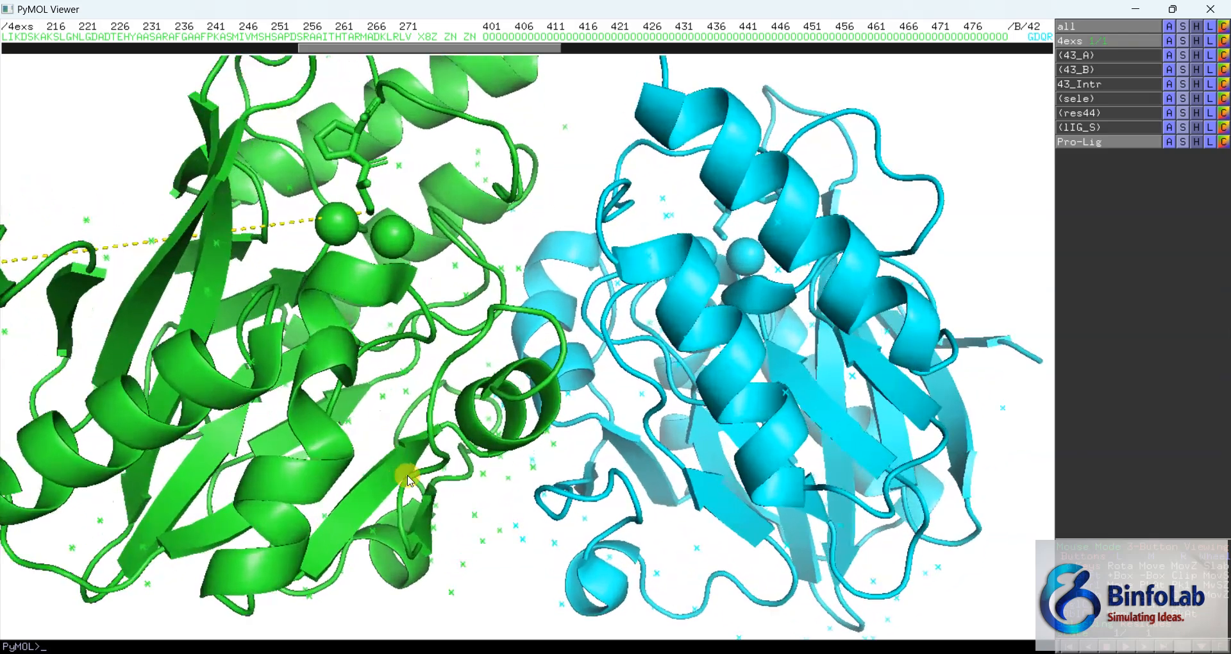
mouse_move(369, 313)
mouse_down()
mouse_move(449, 315)
mouse_move(378, 305)
mouse_up()
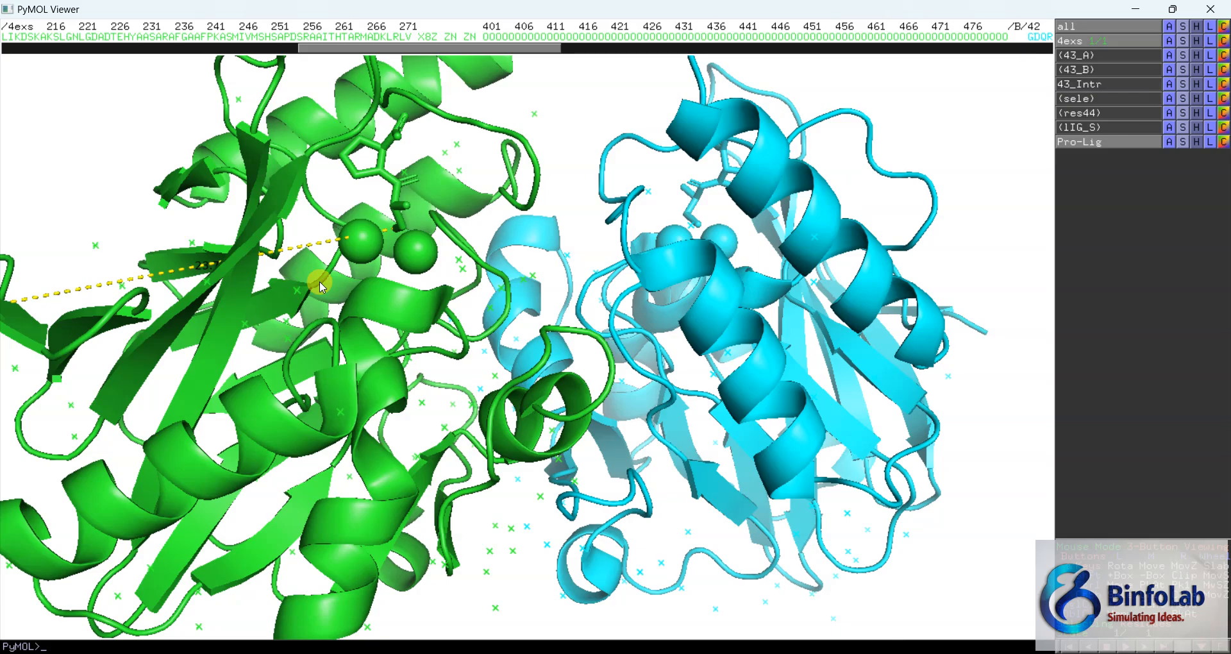
drag(550, 382, 577, 312)
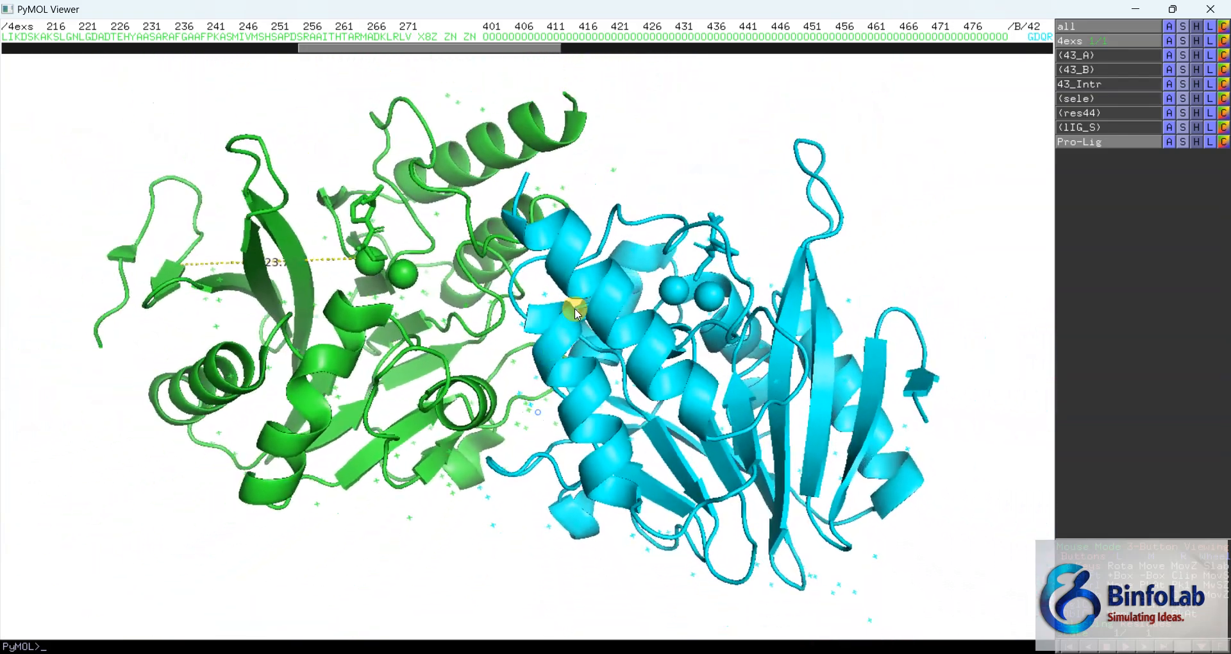
drag(563, 487, 612, 446)
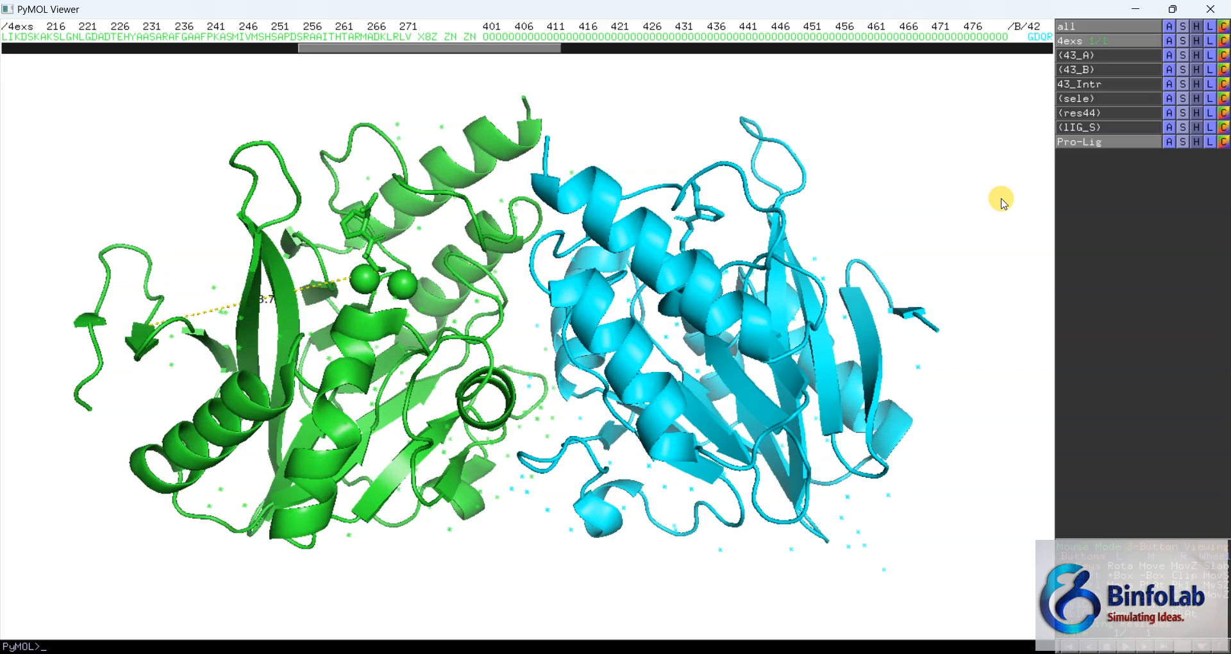
click(1076, 84)
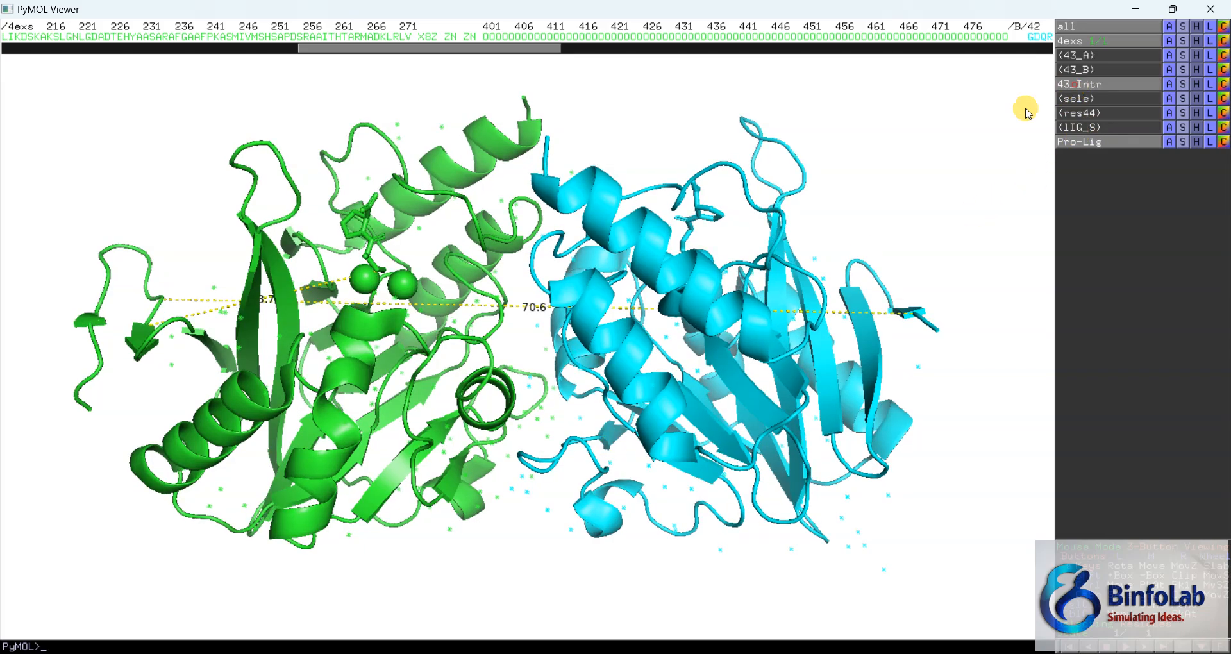
drag(528, 402, 541, 357)
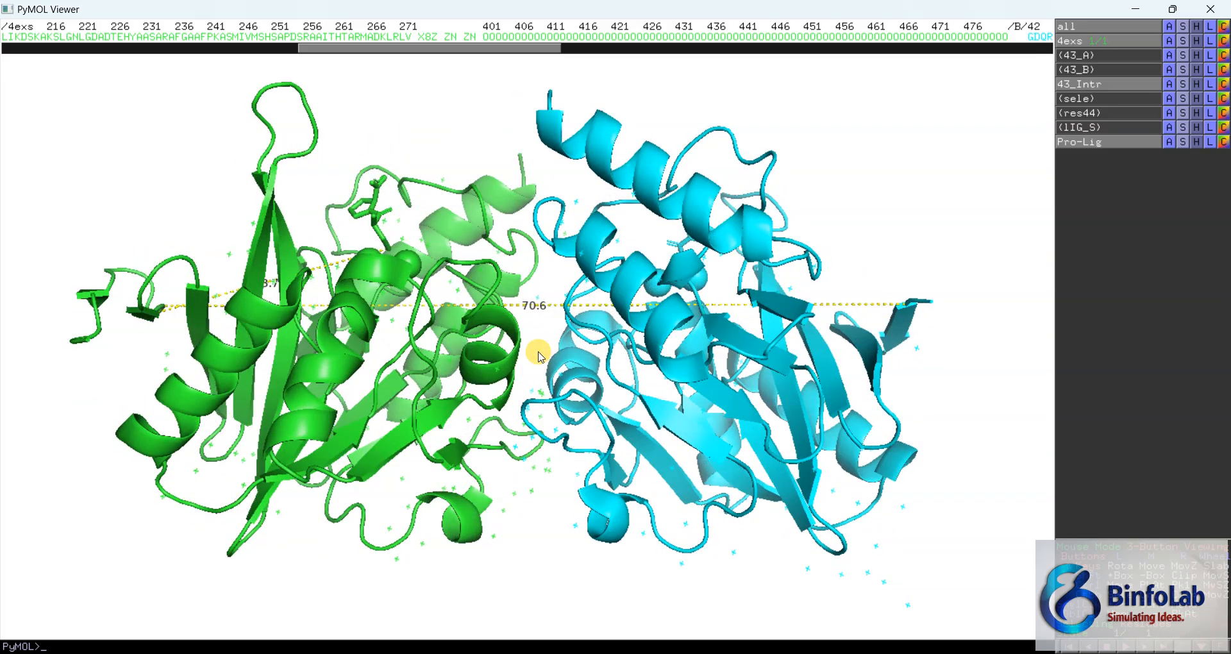